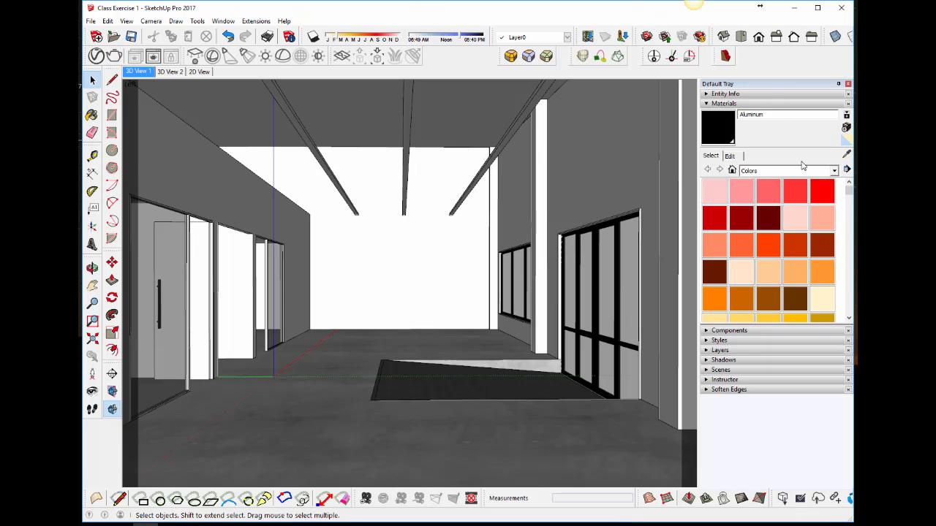
Paint the panes of the tall front door glazing group with Translucent Glass Gray from the Glass and Mirrors materials, inside and outside
left_click(92, 115)
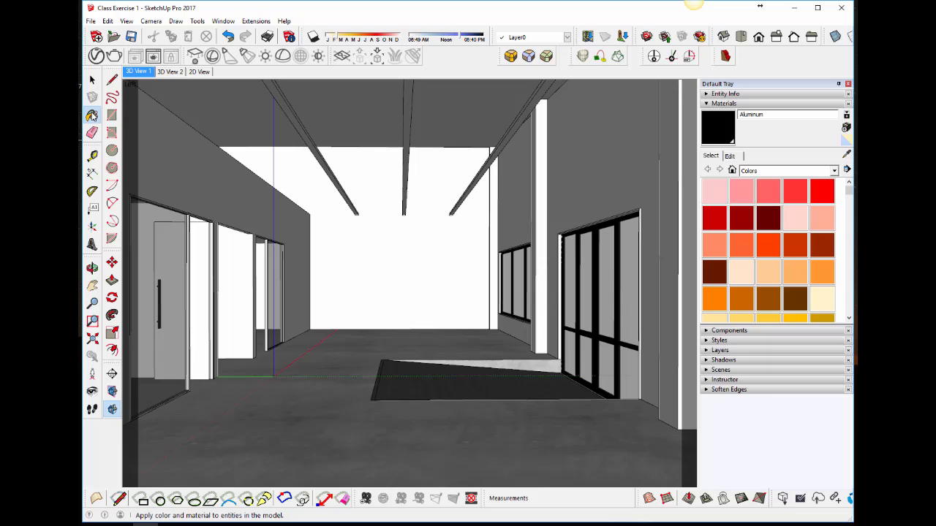
left_click(834, 171)
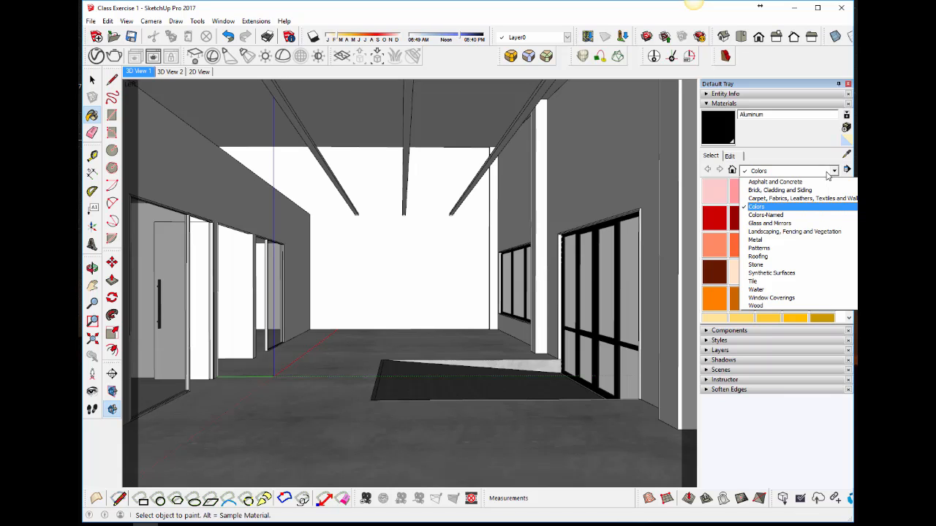
left_click(803, 224)
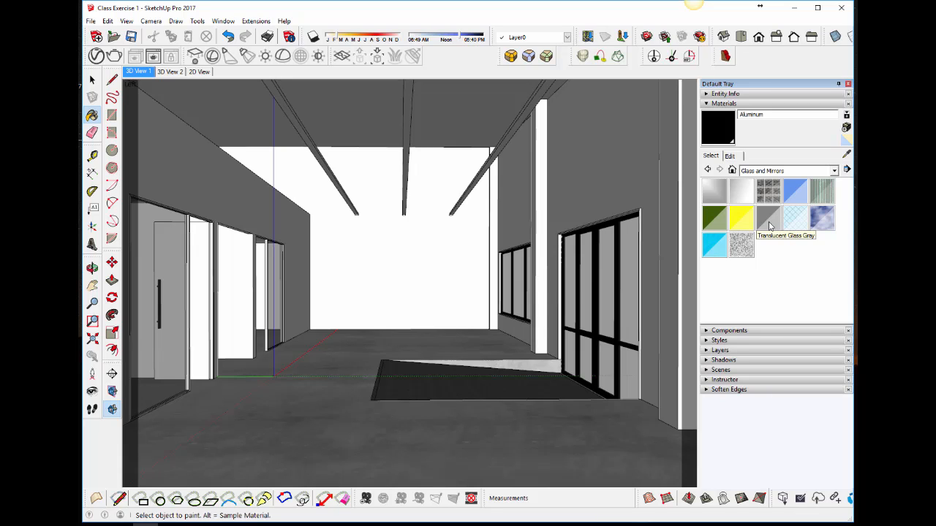
left_click(768, 217)
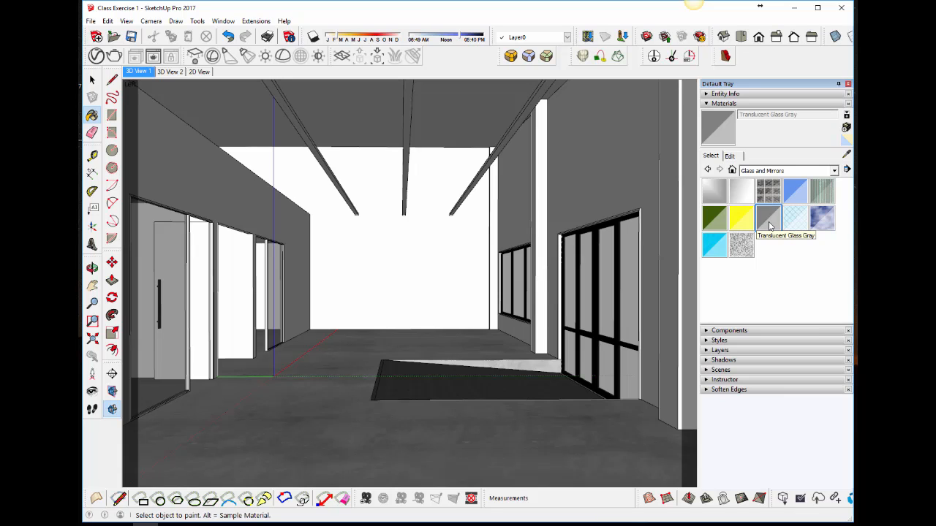
right_click(620, 252)
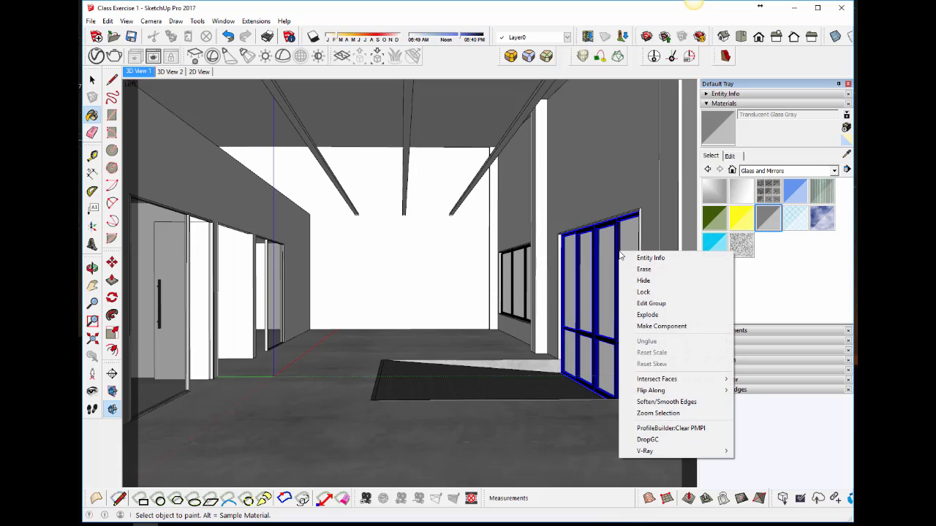
left_click(638, 306)
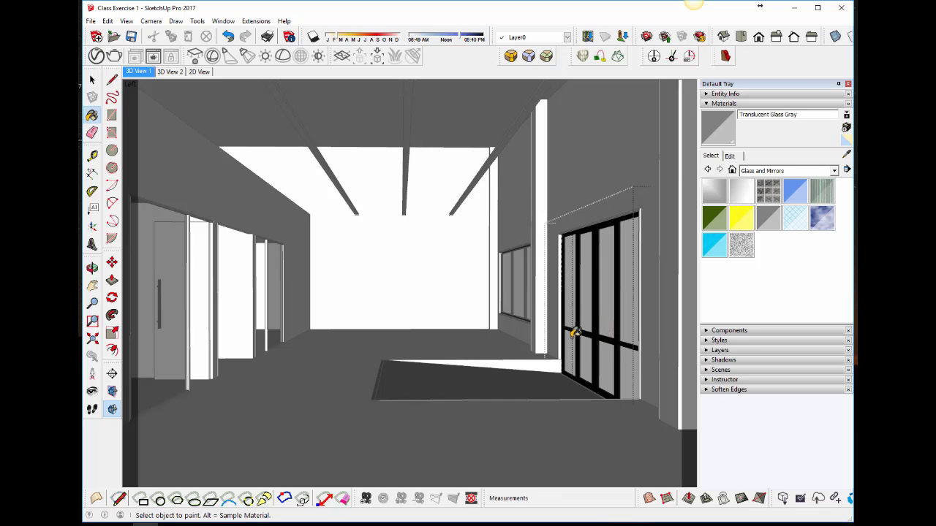
middle_click_drag(630, 281, 439, 270)
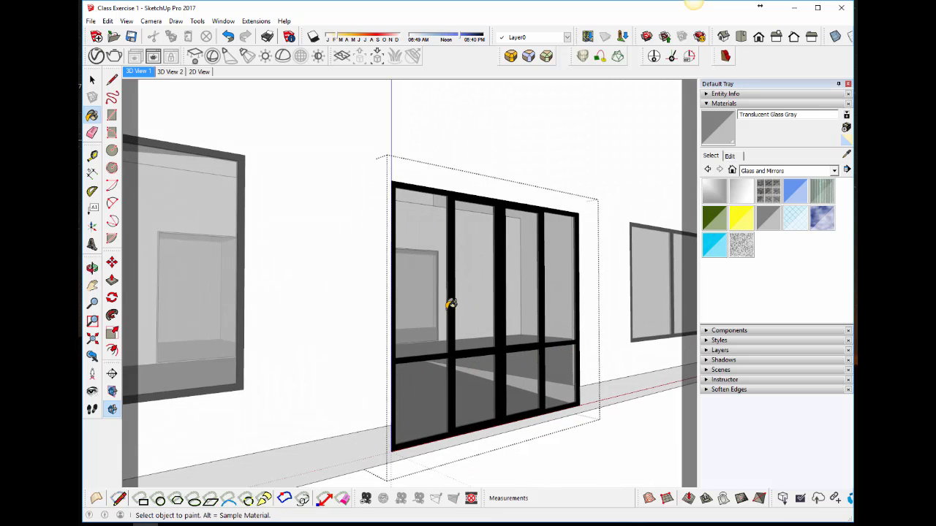
scroll(447, 304, "down", 2)
right_click(611, 269)
left_click(625, 281)
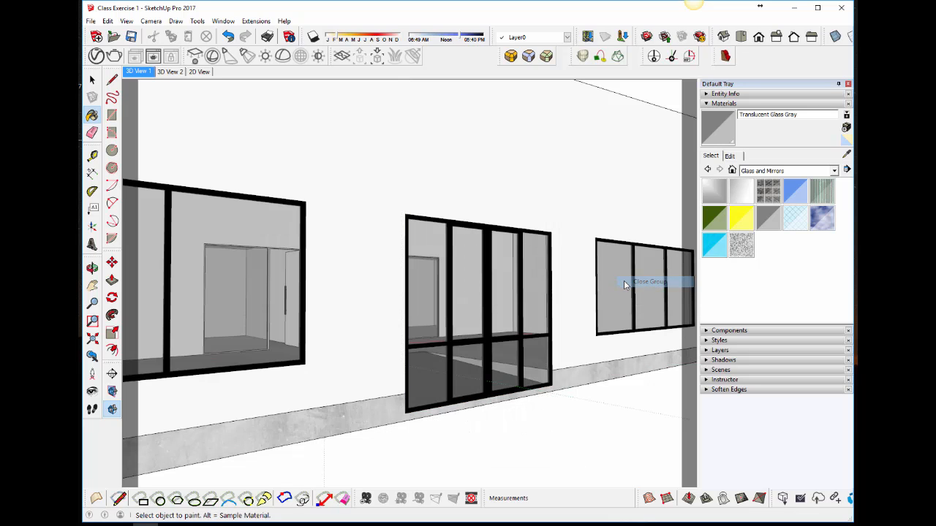
Paint the panes of the three-pane window component with Translucent Glass Gray from outside and inside, and close the component
right_click(619, 281)
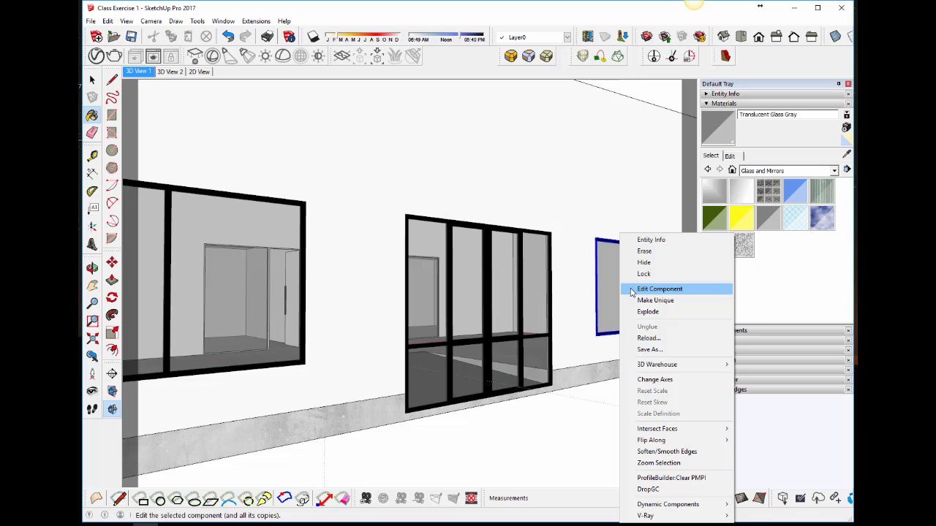
left_click(658, 289)
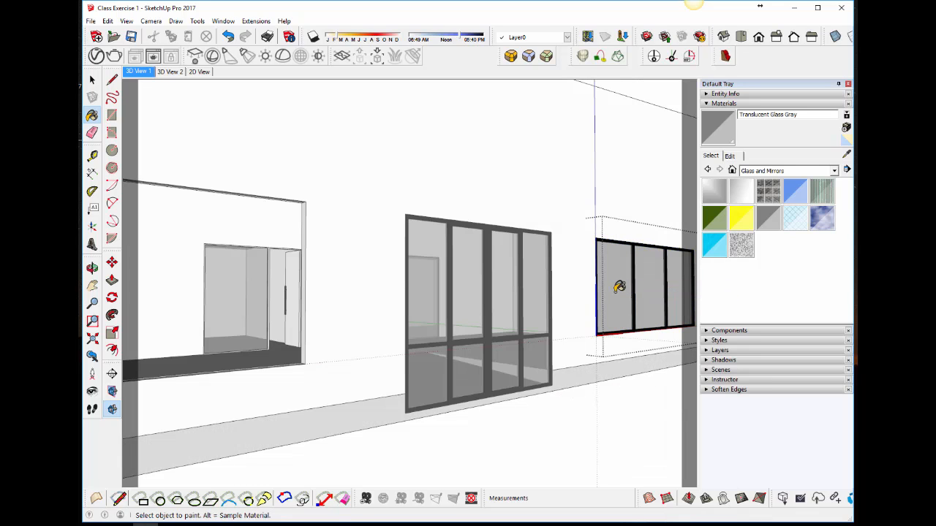
key("shift")
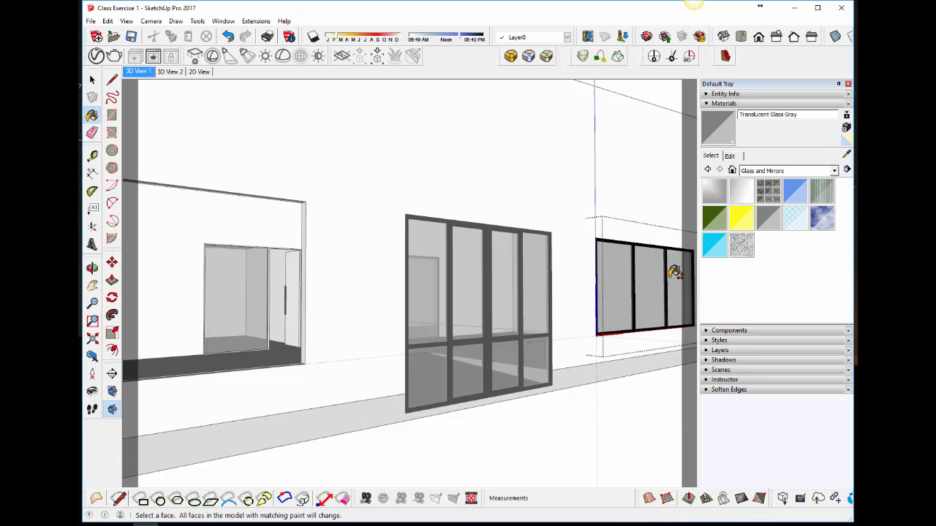
mouse_move(676, 272)
middle_mouse_down()
mouse_move(559, 299)
mouse_move(758, 307)
mouse_move(526, 305)
mouse_move(653, 286)
mouse_move(565, 290)
mouse_move(508, 271)
mouse_move(543, 275)
middle_mouse_up()
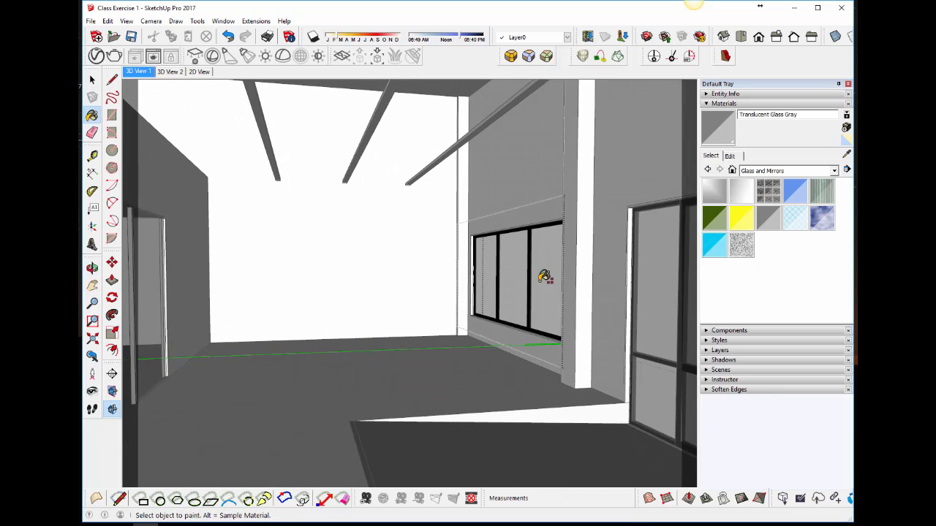
key("shift")
key("space")
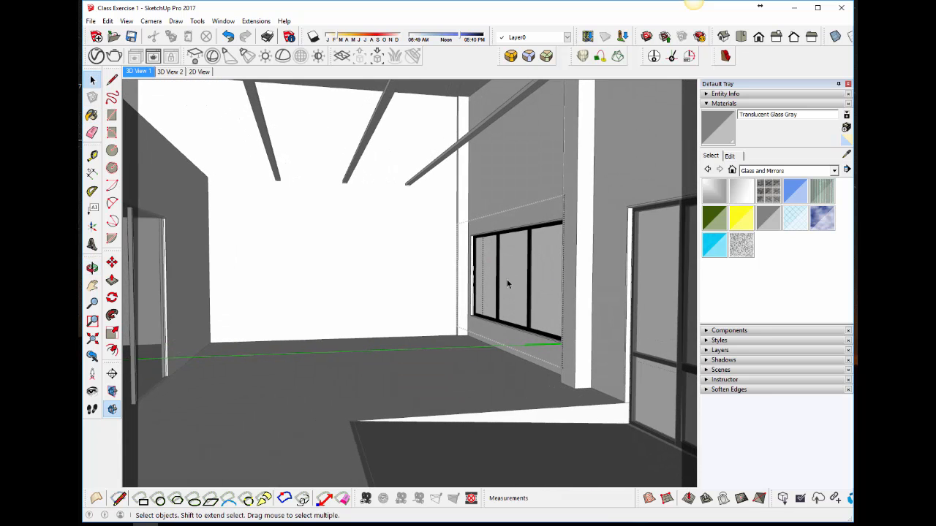
key("Escape")
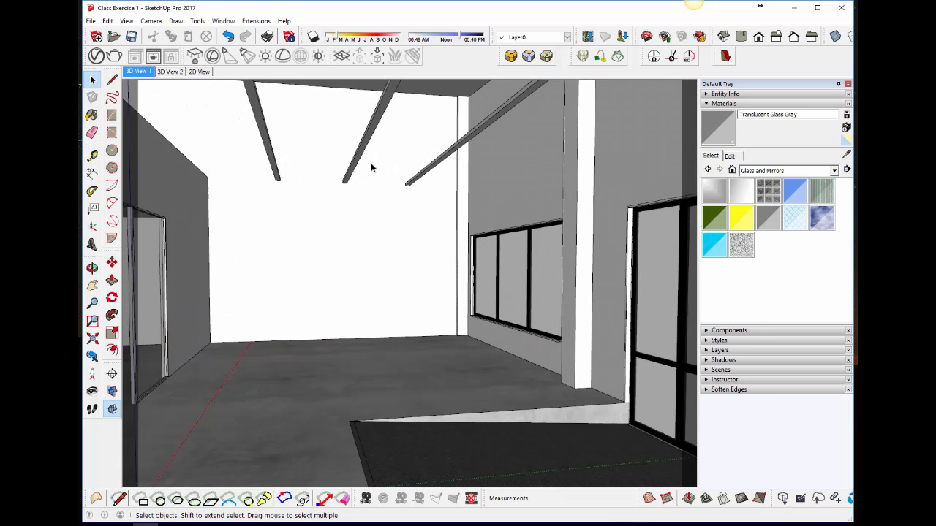
Return to the 3D View 1 scene, run a V-Ray test render of it and close the render windows
left_click(150, 71)
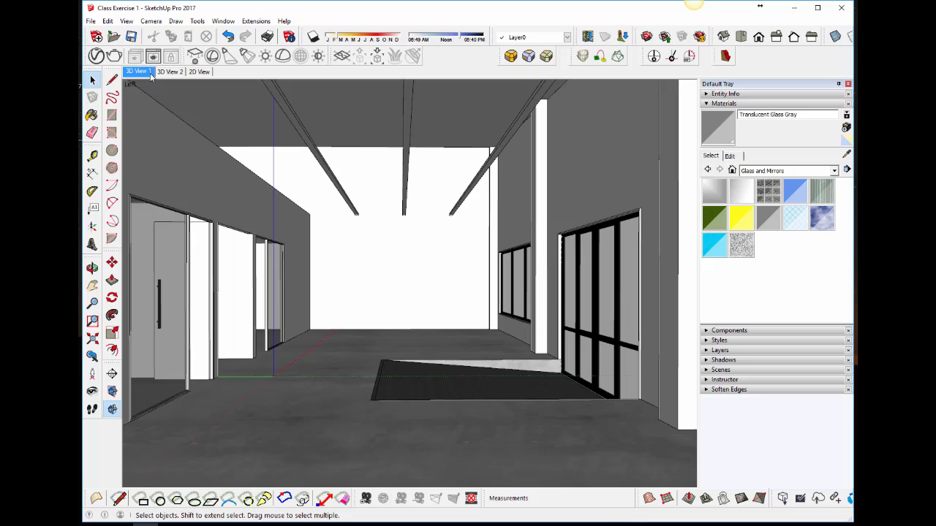
left_click(114, 58)
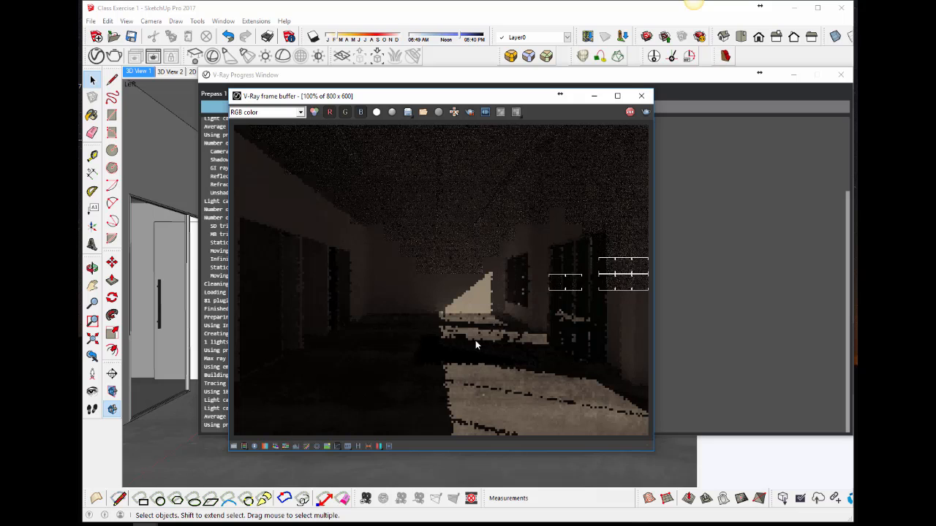
left_click(641, 96)
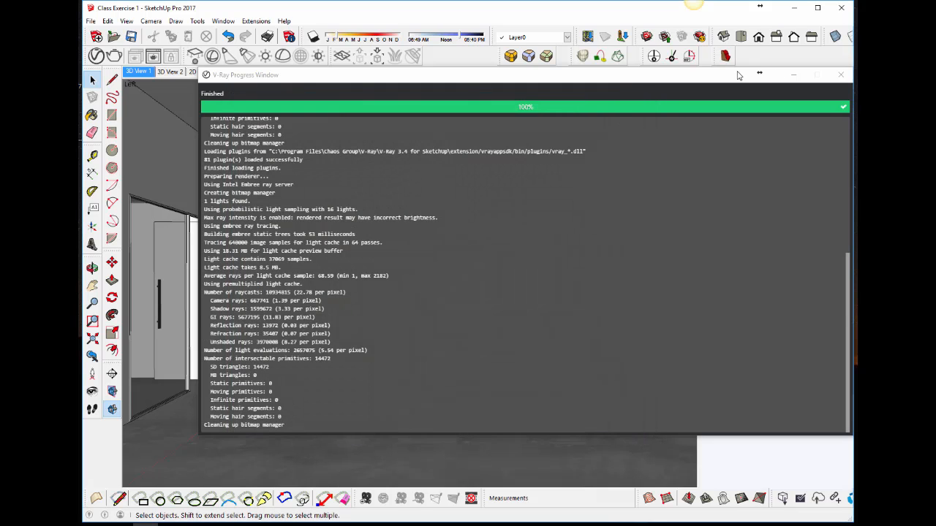
left_click(841, 75)
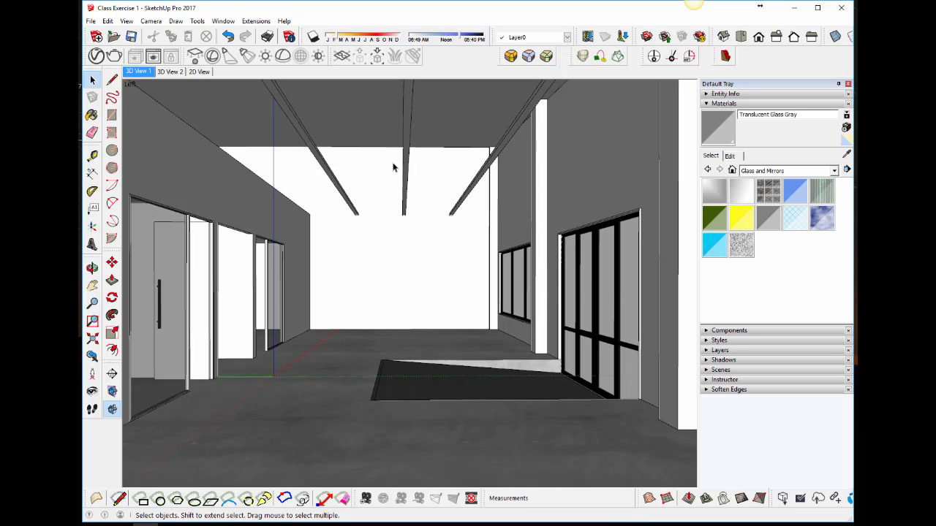
Place a V-Ray sphere light on the floor in the foreground of the main room and leave the tool
left_click(212, 58)
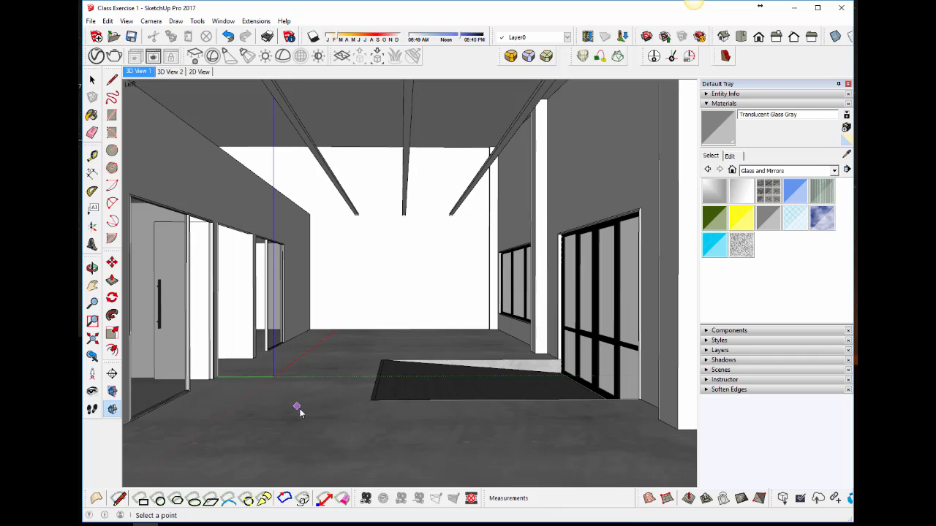
left_click(317, 443)
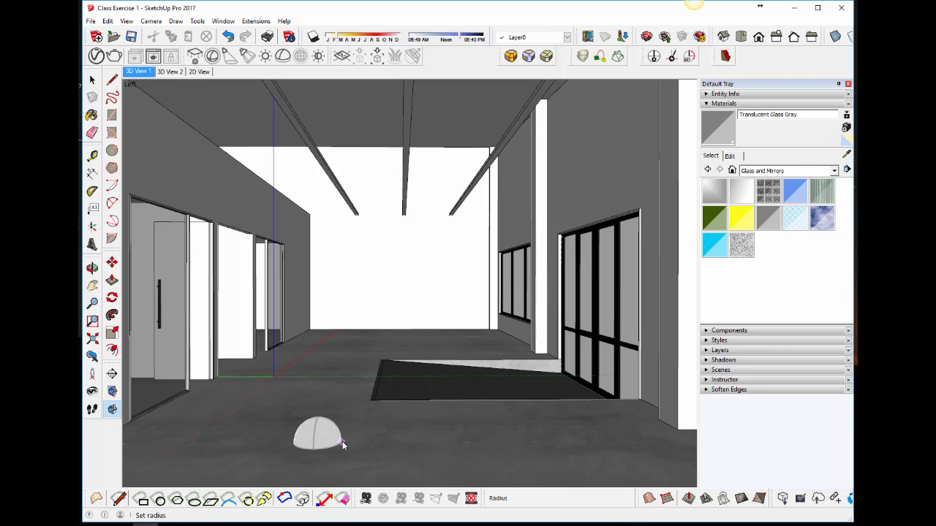
left_click(340, 444)
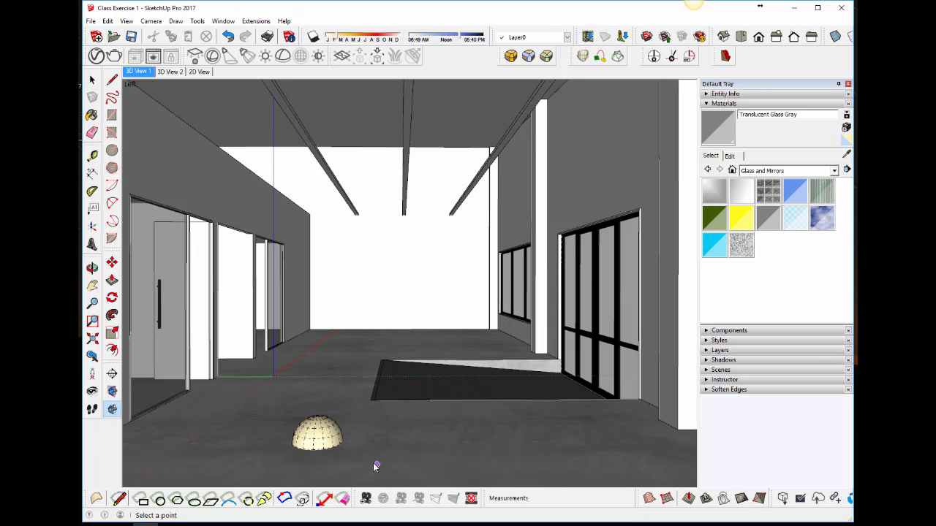
left_click(150, 151)
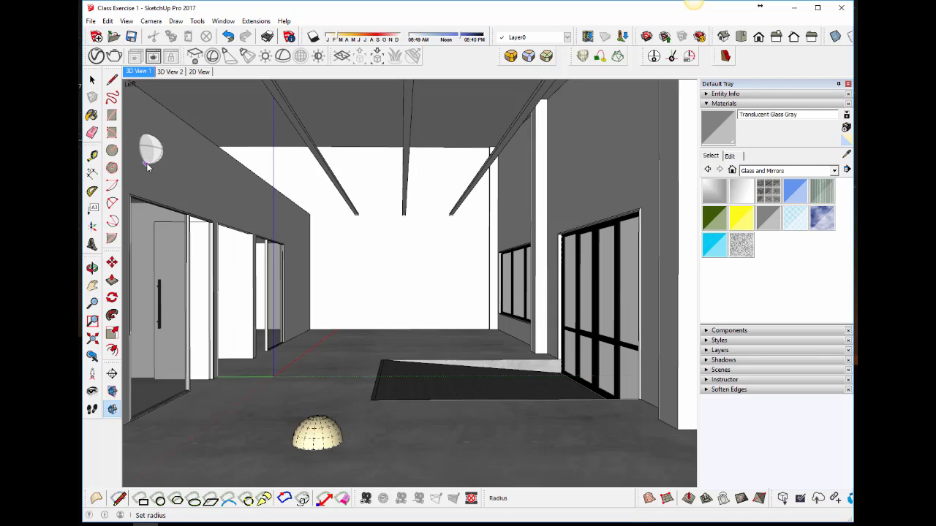
key("space")
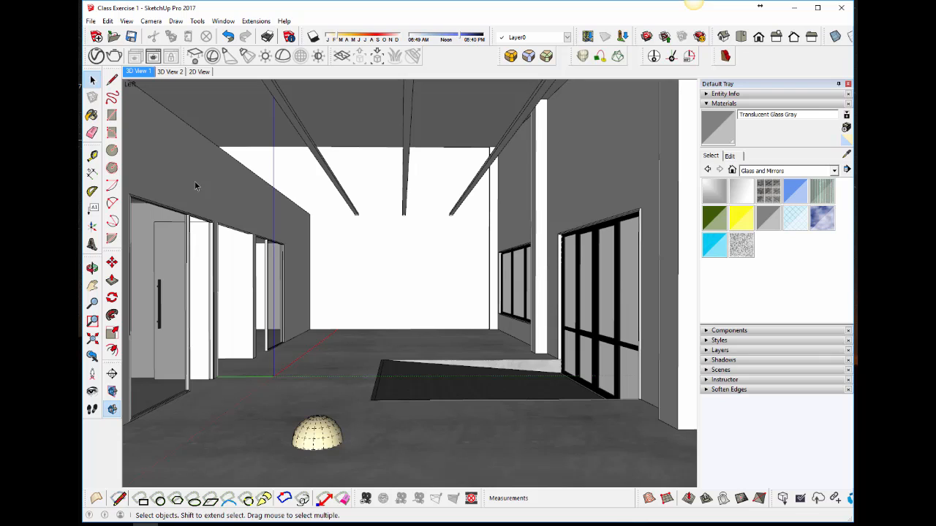
Move the sphere light straight up along the blue axis by about 1195 mm
left_click(321, 434)
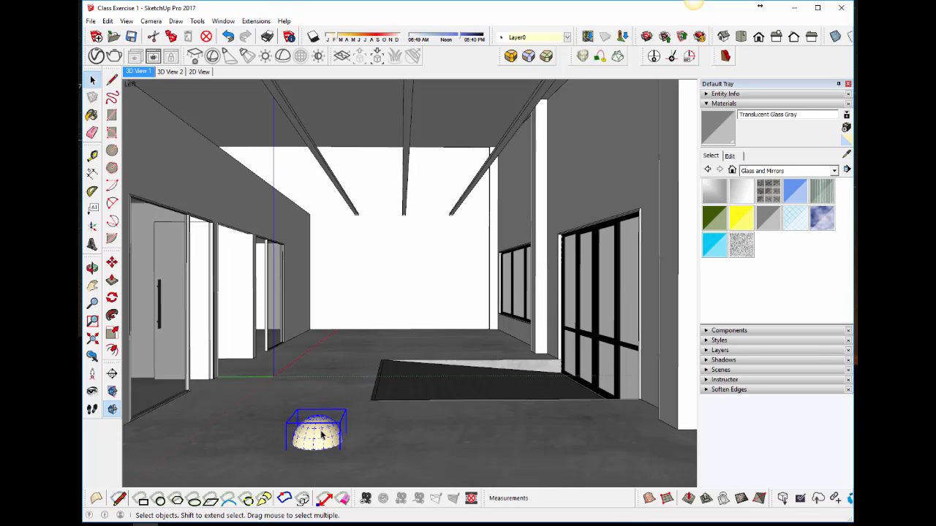
left_click(112, 262)
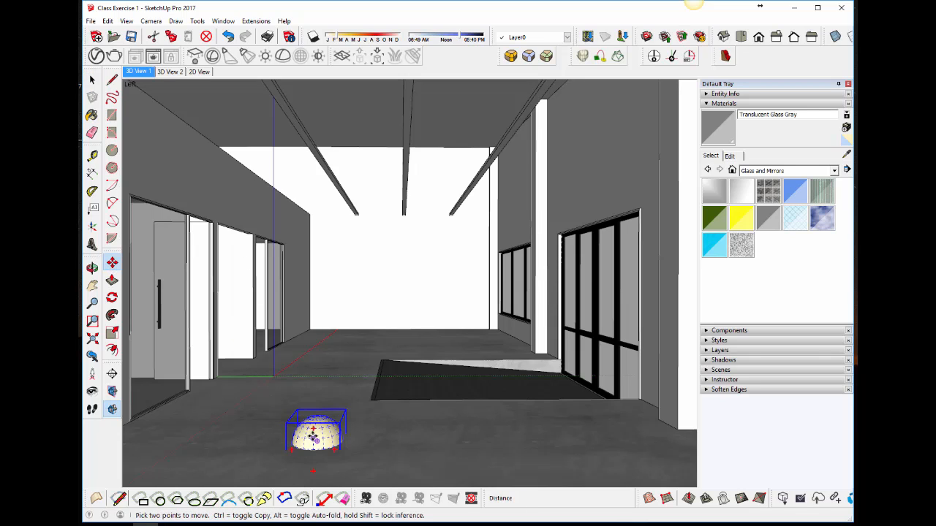
left_click(313, 437)
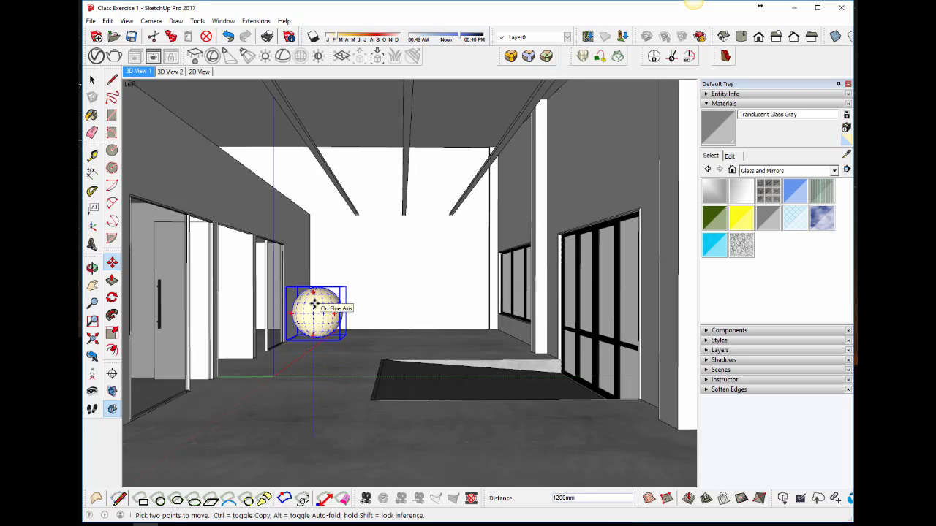
left_click(315, 312)
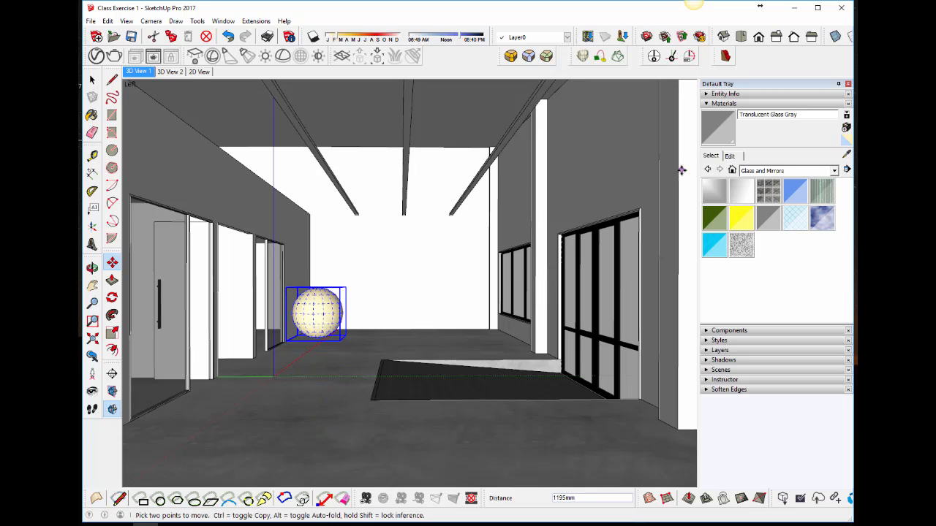
Hide the Main Ceiling and Office_Ceilings layers to open up the building from above
left_click(723, 103)
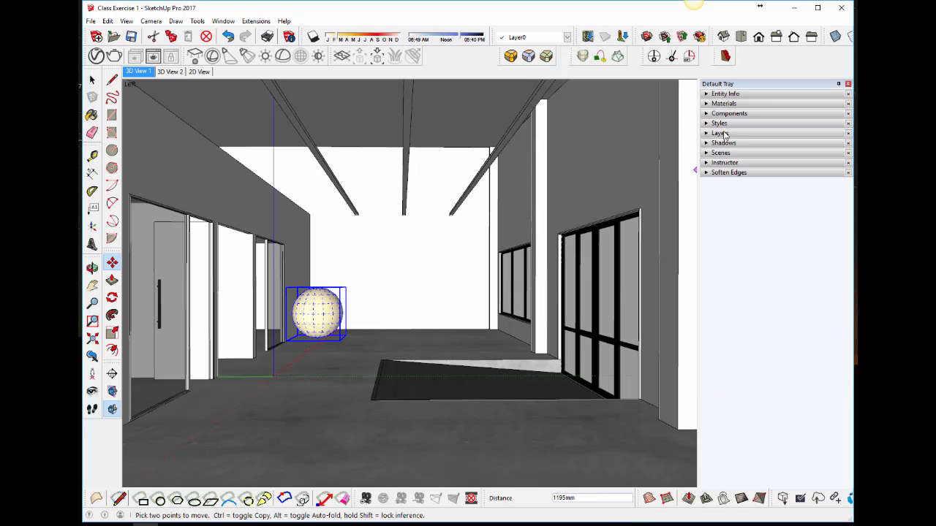
left_click(724, 134)
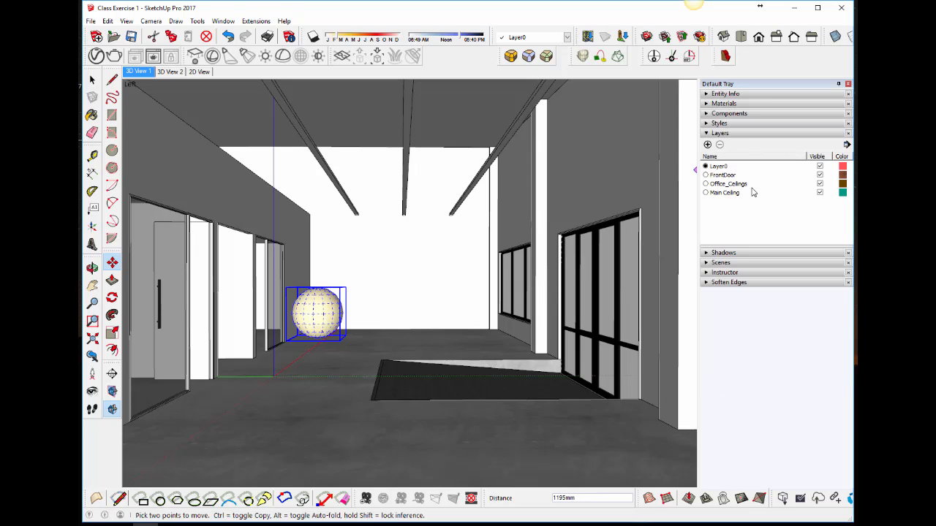
left_click(819, 193)
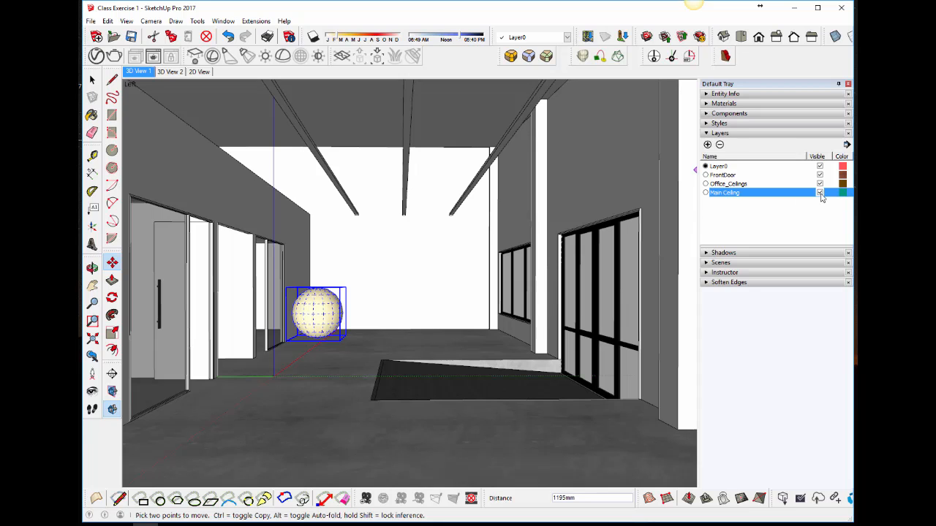
middle_click_drag(543, 217, 454, 185)
scroll(454, 185, "down", 4)
middle_click_drag(368, 223, 433, 229)
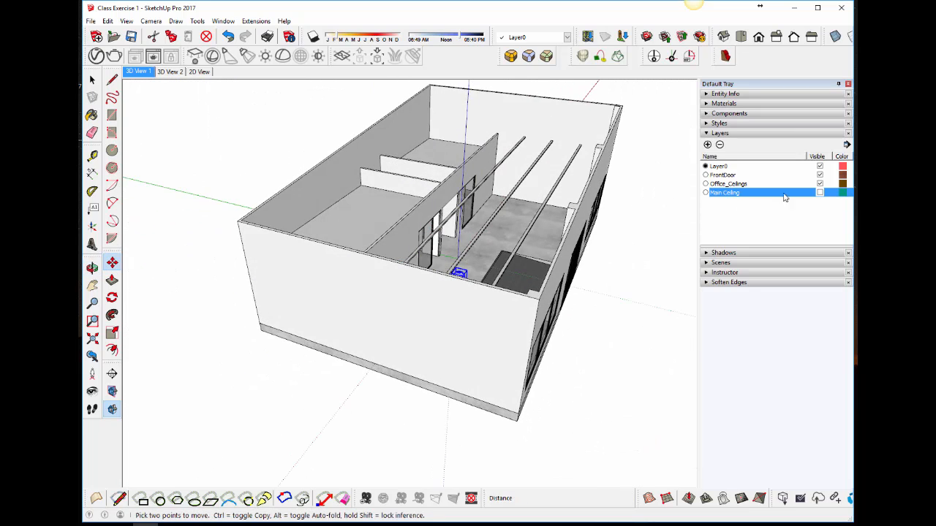
left_click(819, 183)
Move the sphere light from the main room about 4619 mm into the large office across the partition wall
middle_click_drag(533, 209, 446, 294)
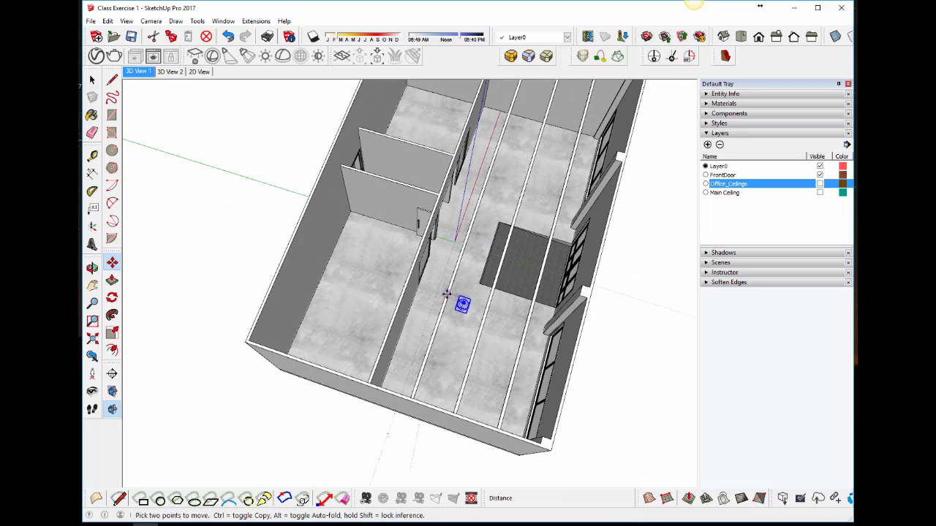
scroll(445, 294, "up", 2)
left_click(434, 317)
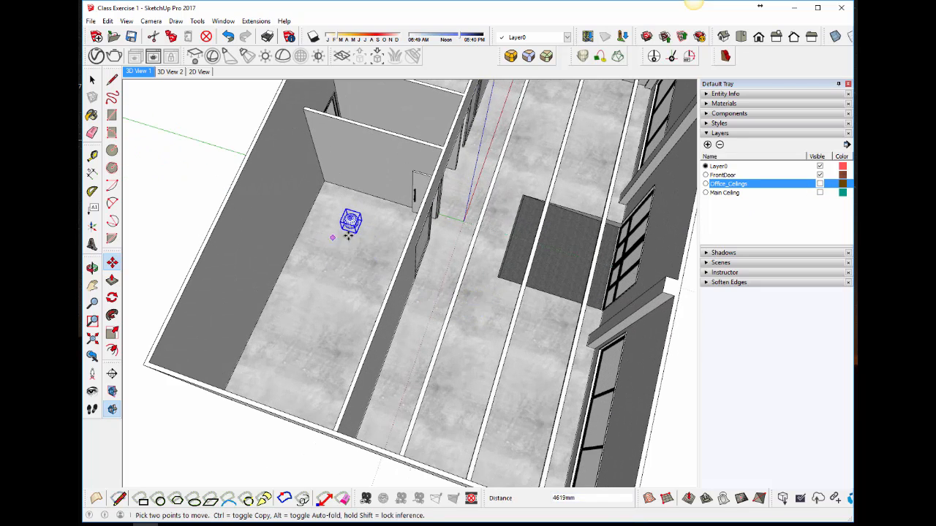
Copy the sphere light from the large office along the red axis into the narrow room between the two partitions
middle_click_drag(348, 236, 419, 326)
middle_click_drag(359, 257, 437, 322, "shift")
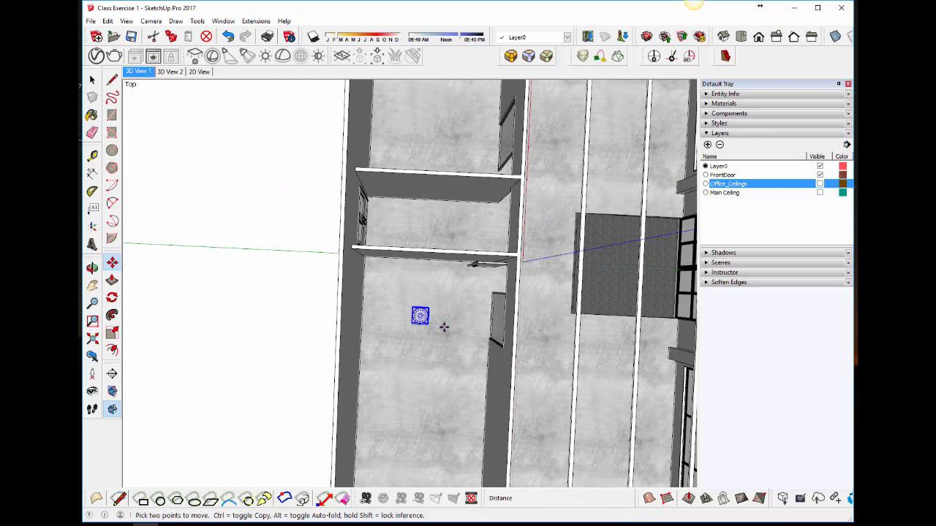
key("ctrl")
left_click(535, 320)
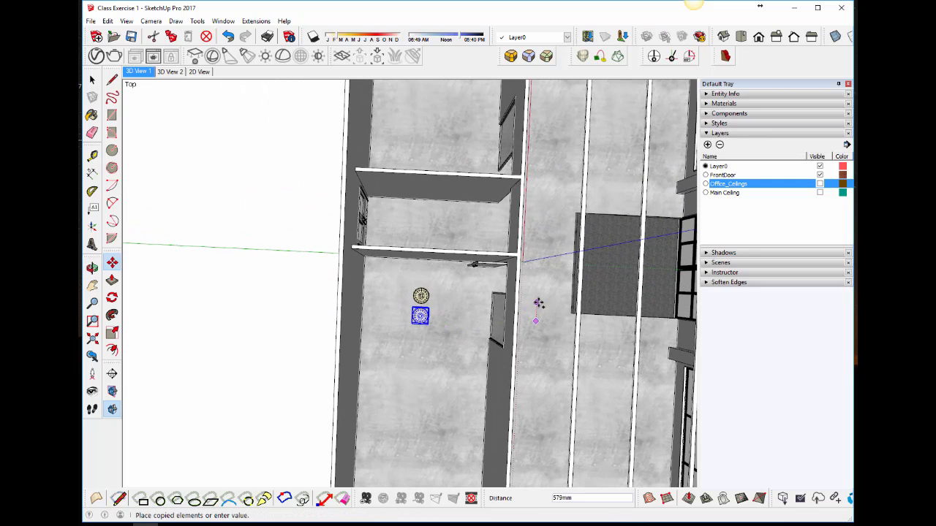
left_click(540, 229)
Copy the narrow room's sphere light about 2453 mm into the office beyond the second partition and leave the tool
left_click(540, 249)
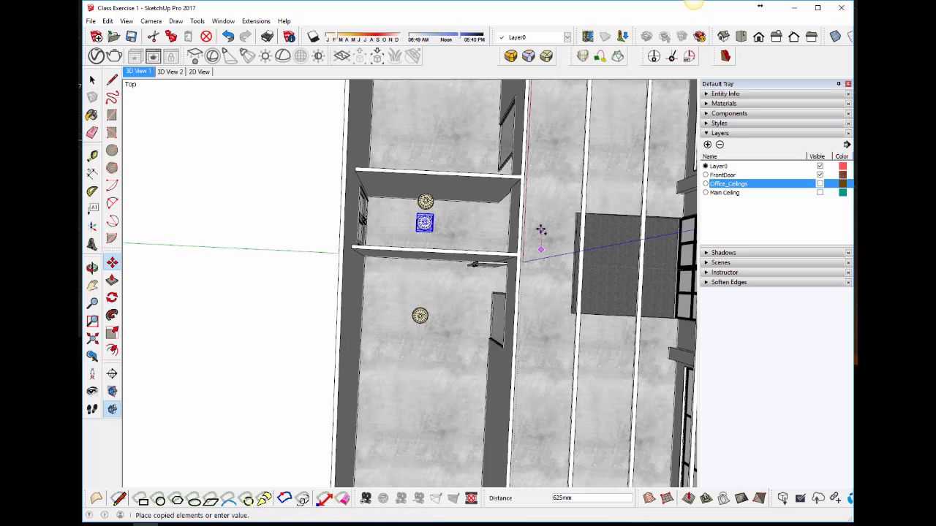
left_click(544, 173)
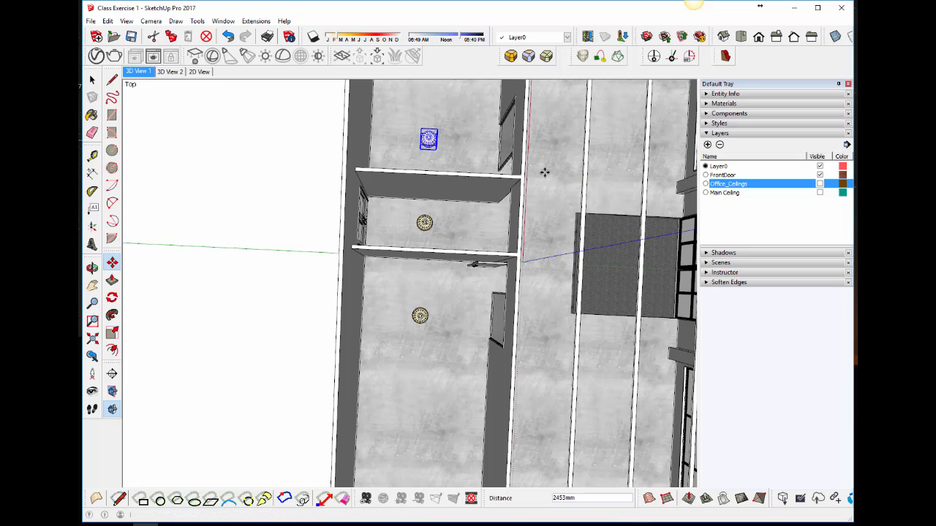
middle_click_drag(531, 261, 398, 201)
key("space")
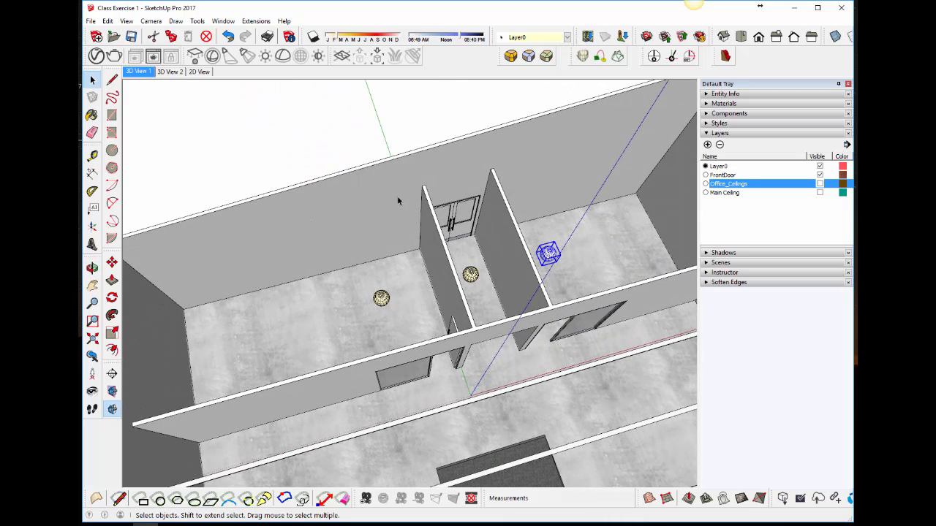
Restore the 3D View 1 scene and open the V-Ray Asset Editor, placing it over the office side of the view
left_click(146, 73)
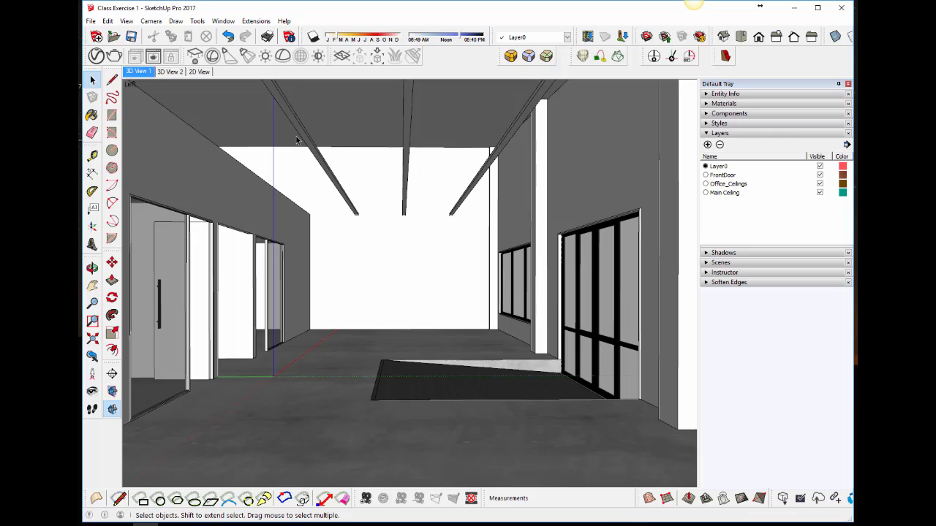
left_click(95, 57)
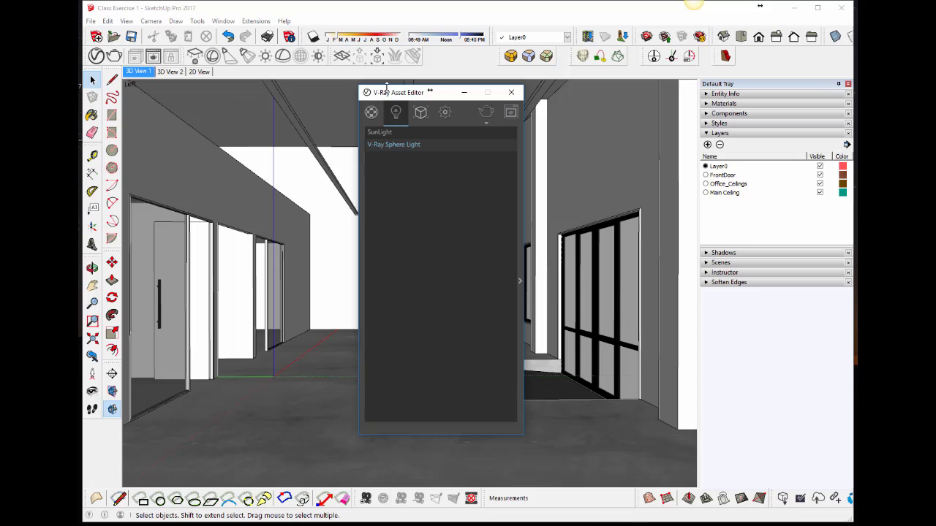
left_click_drag(387, 94, 203, 123)
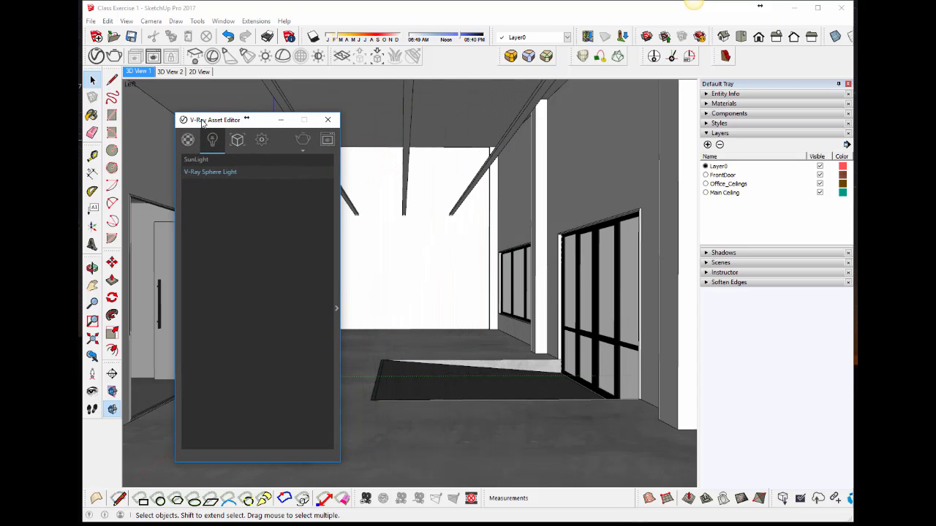
left_click_drag(201, 122, 218, 118)
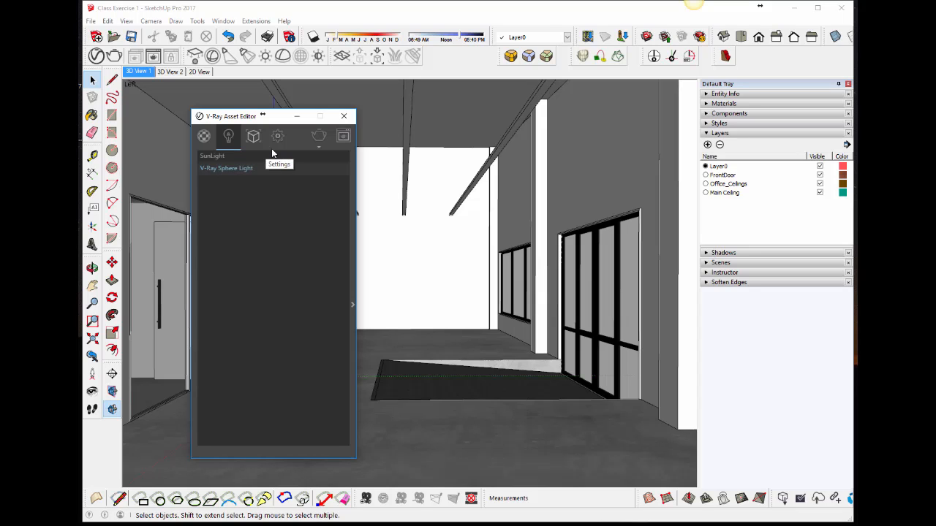
Look through the materials, lights, geometry and render settings in the V-Ray Asset Editor
left_click(206, 140)
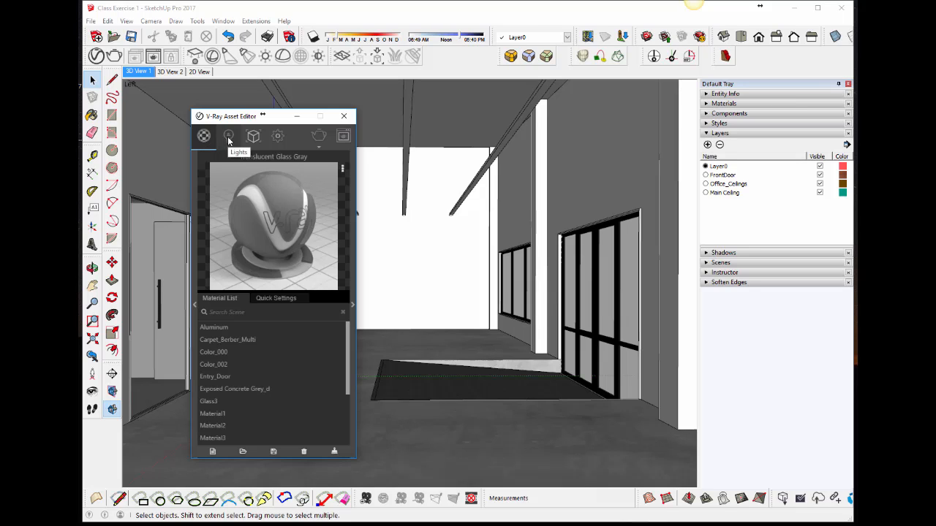
left_click(229, 138)
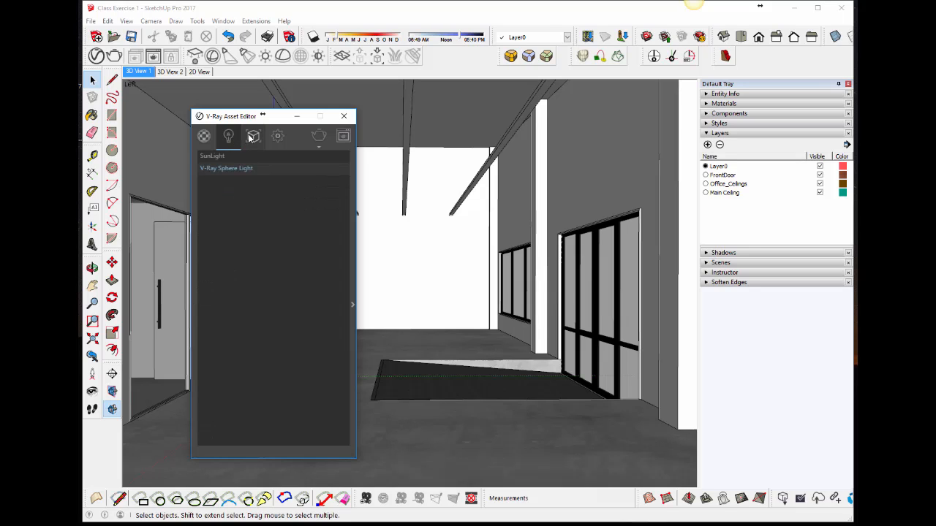
left_click(252, 137)
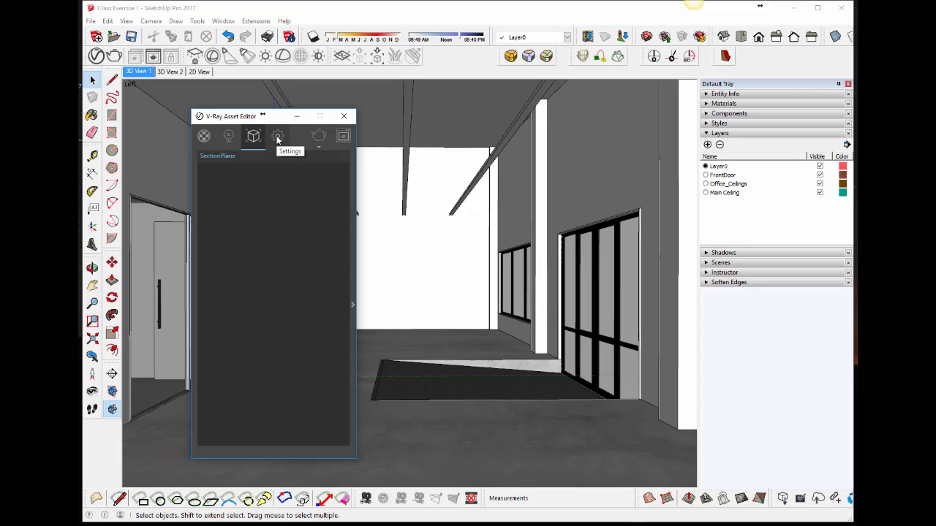
left_click(278, 138)
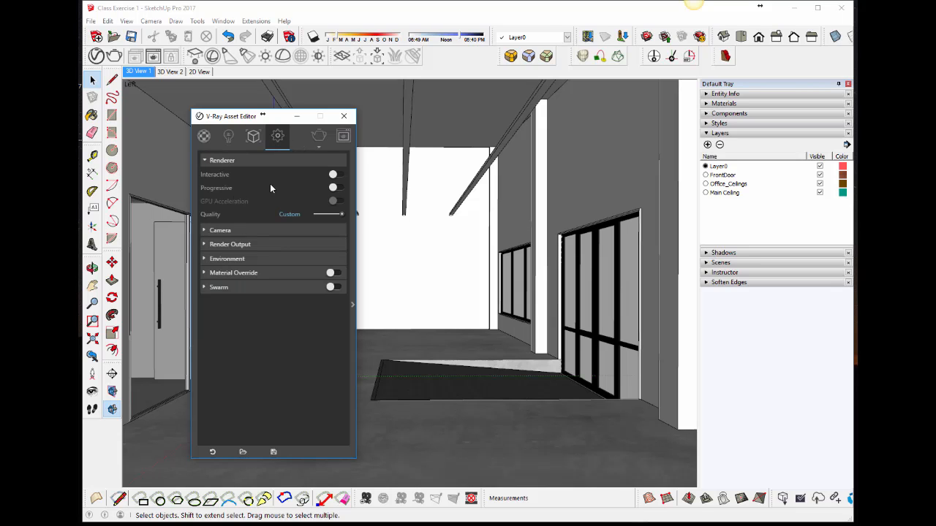
Show the V-Ray Sphere Light's parameters with its Options section expanded
left_click(229, 137)
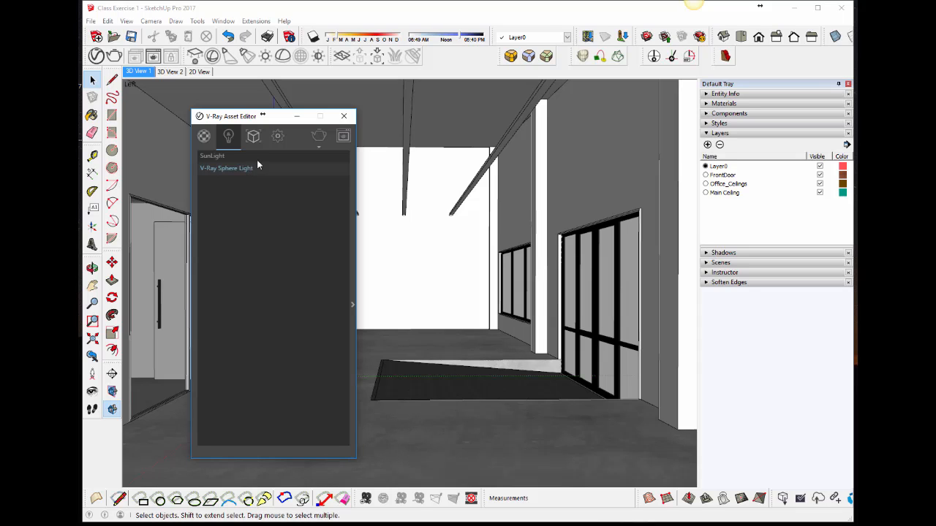
left_click(351, 302)
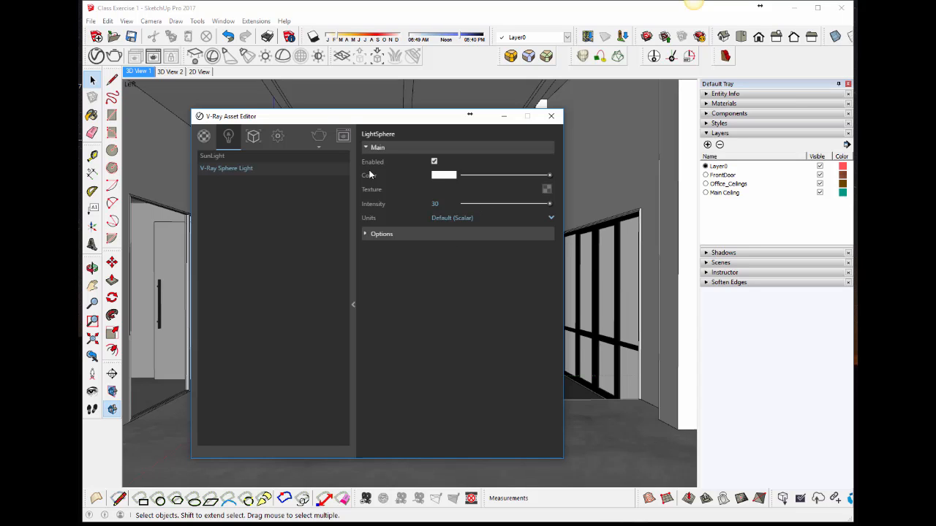
left_click(370, 235)
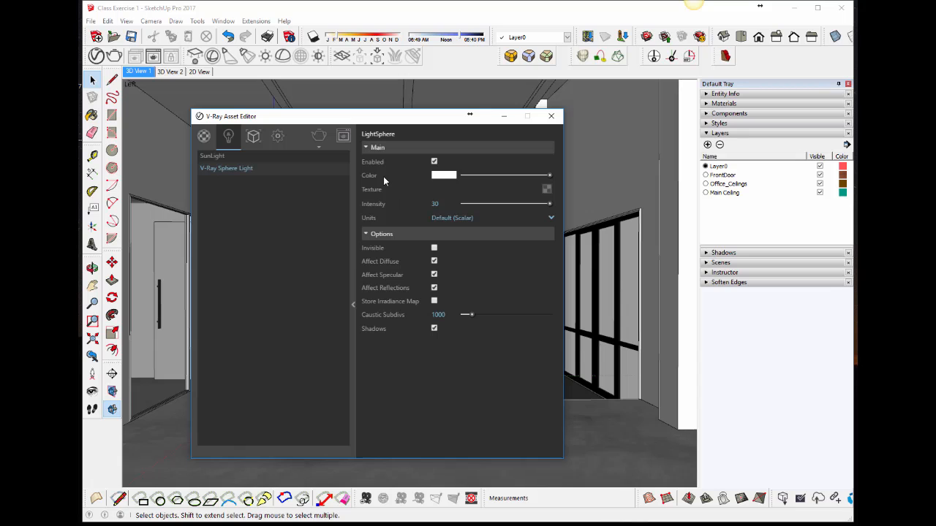
Set the sphere light's color to a warm off-white with RGB 217, 214, 198
mouse_move(384, 176)
left_click(441, 178)
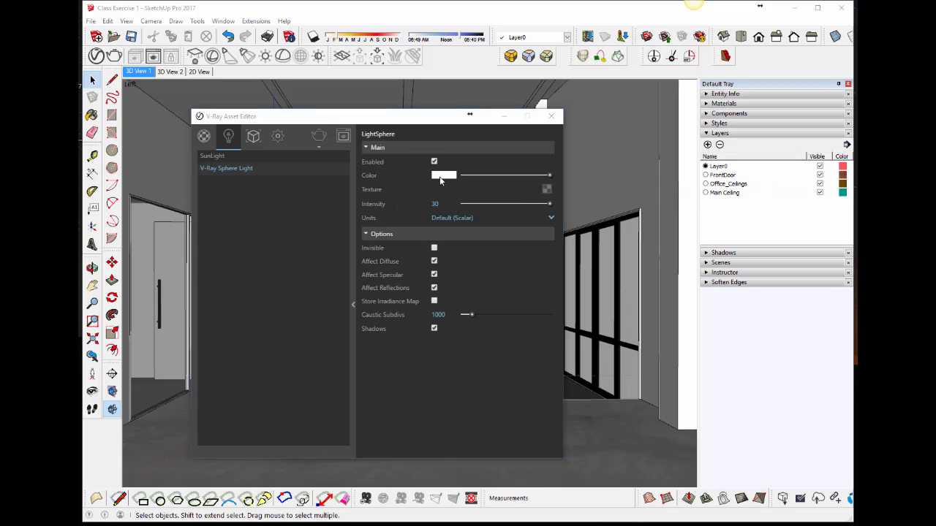
left_click(328, 223)
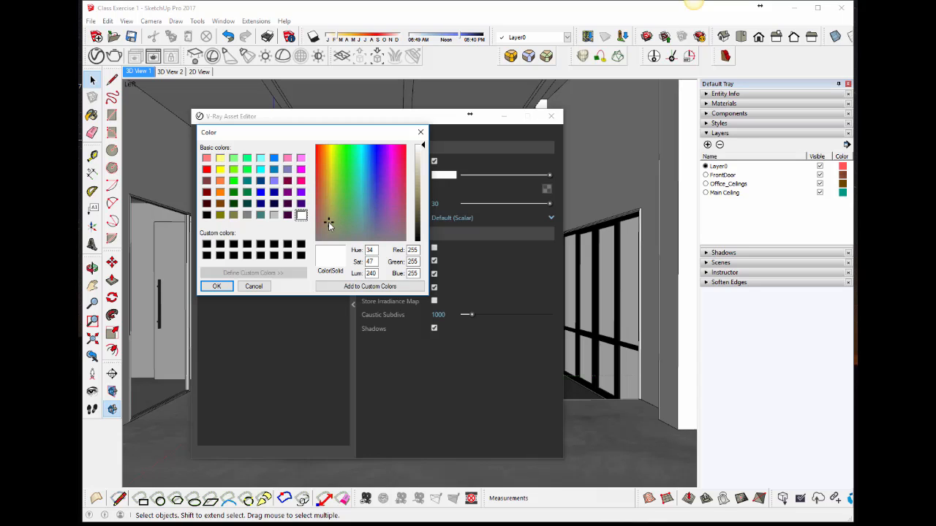
left_click(416, 168)
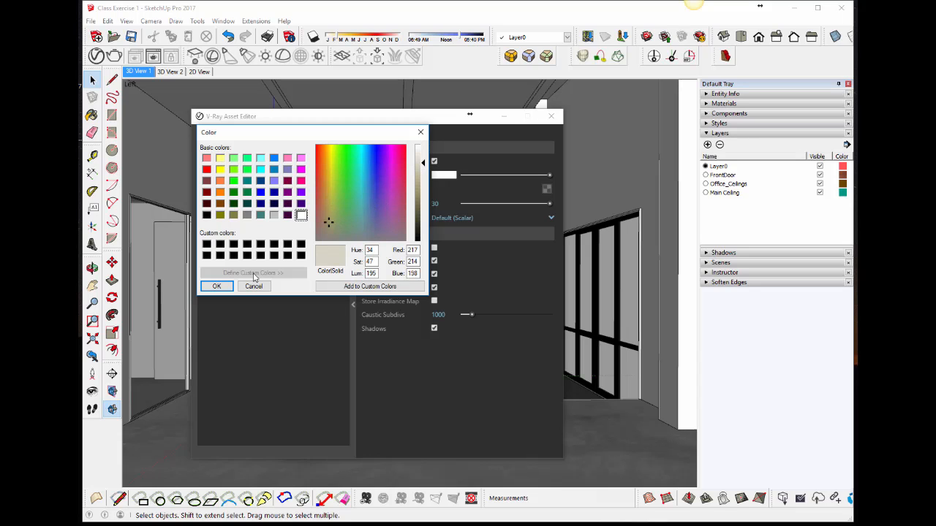
left_click(217, 286)
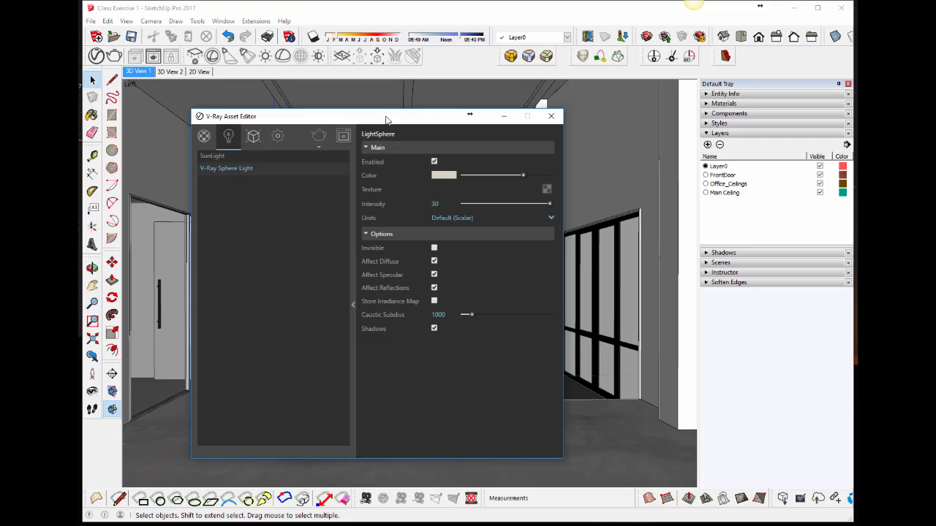
Start a V-Ray Interactive render and arrange the frame buffer beside the Asset Editor
left_click_drag(385, 117, 297, 107)
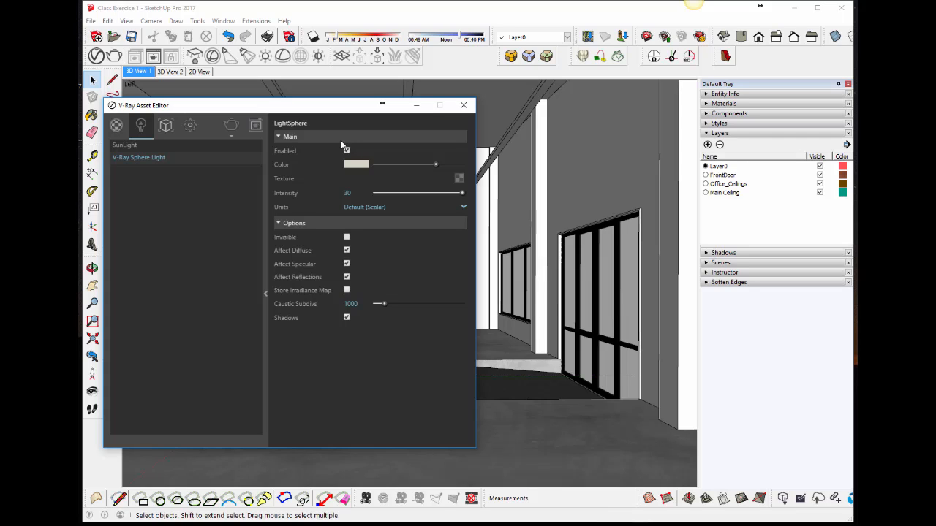
left_click(232, 138)
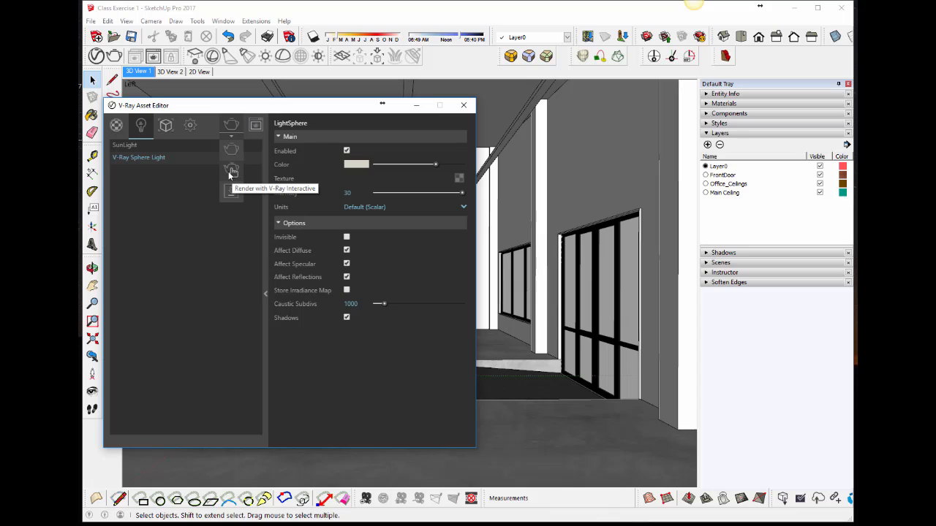
left_click(231, 173)
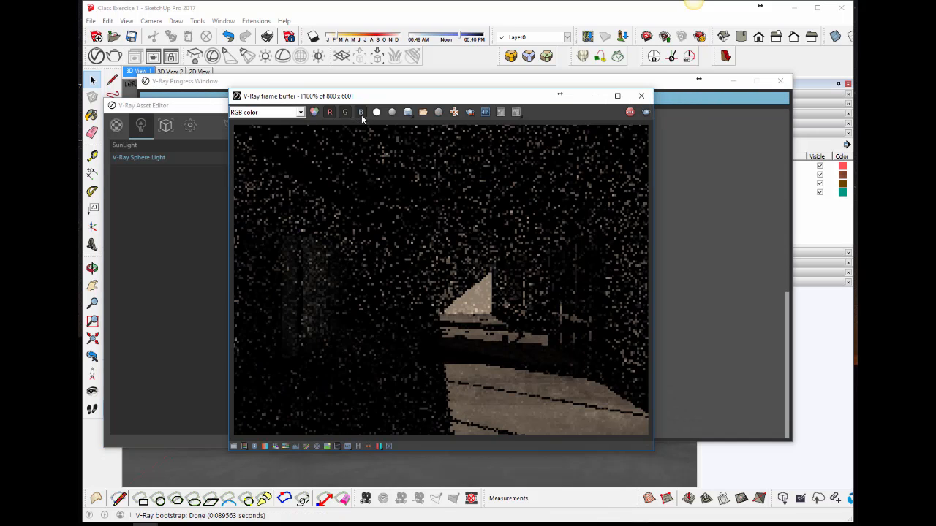
left_click_drag(380, 99, 556, 75)
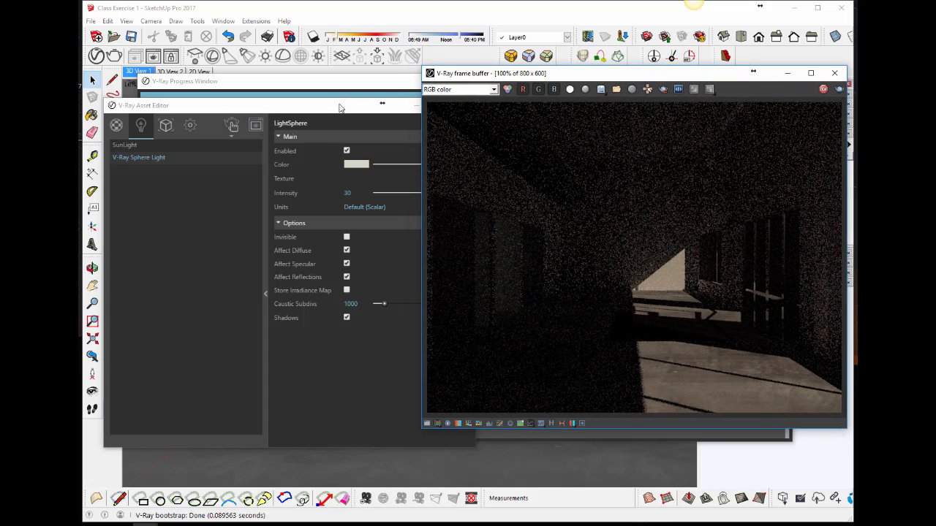
left_click_drag(335, 109, 323, 108)
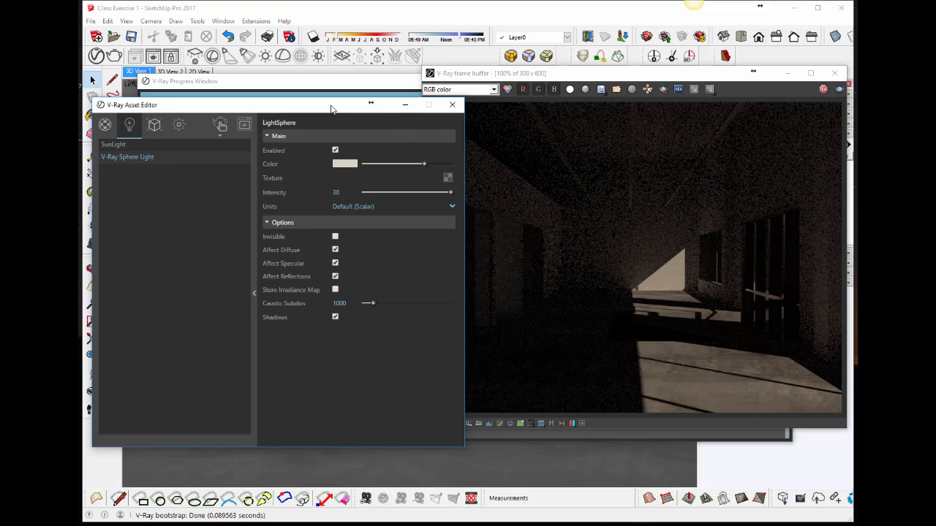
mouse_move(332, 109)
left_mouse_down()
mouse_move(322, 95)
mouse_move(336, 93)
left_mouse_up()
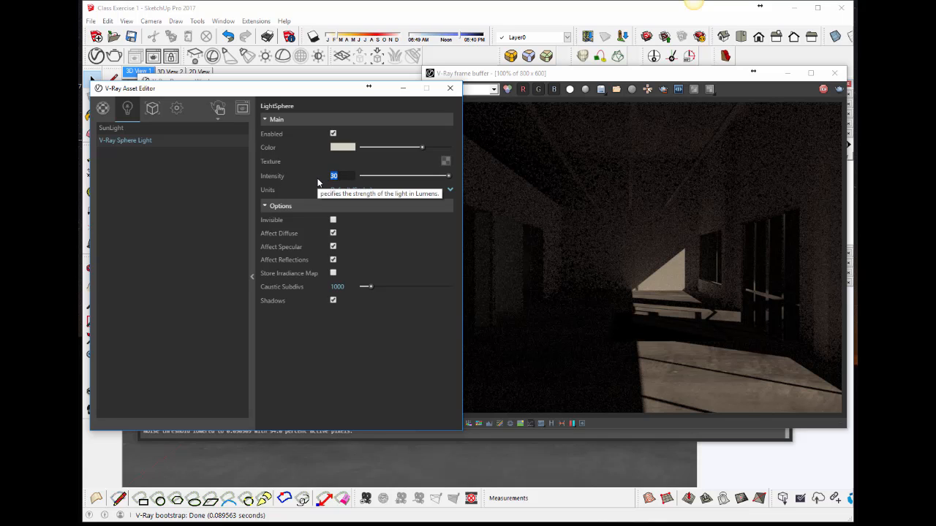
Raise the sphere light's intensity to 100 and further to 1000
type("100")
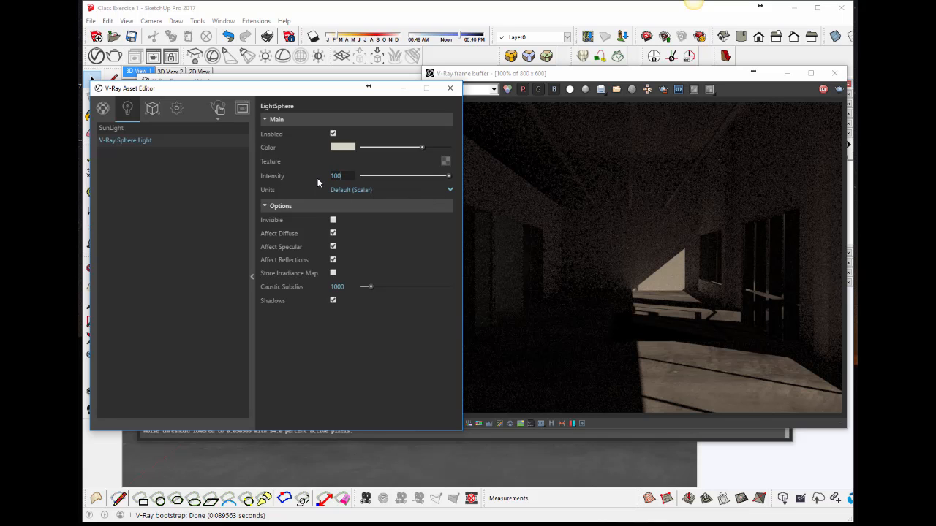
key("Return")
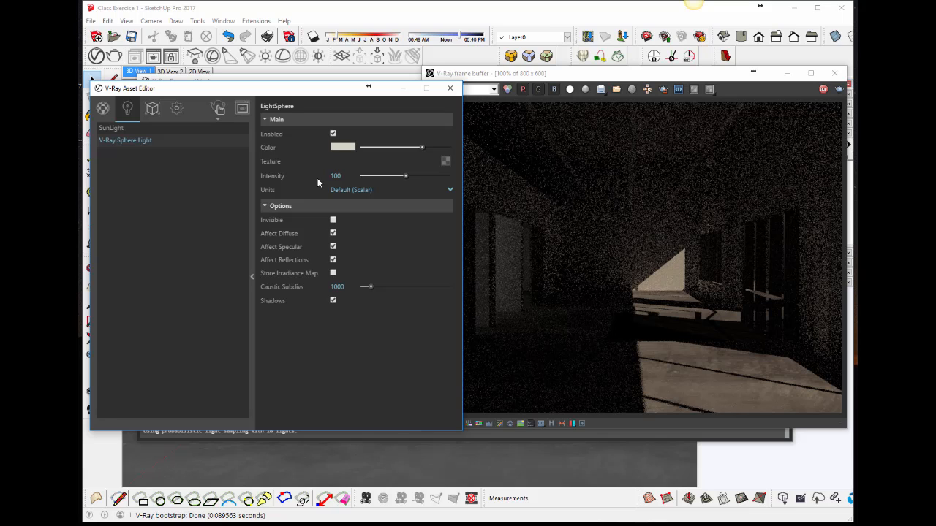
left_click(337, 176)
type("0")
key("Return")
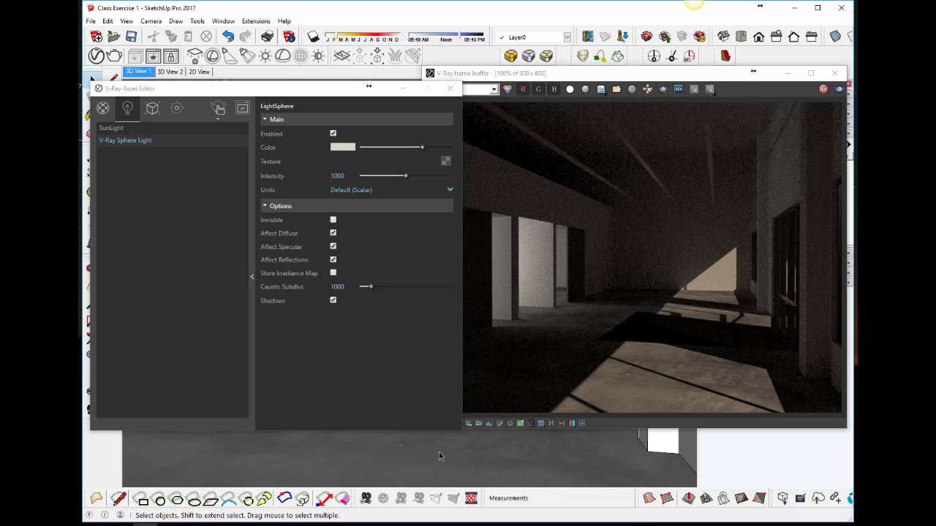
Move the Asset Editor off the viewport and paint the glass pane in front of the sphere light with the Paint Bucket
mouse_move(439, 453)
middle_mouse_down()
mouse_move(453, 454)
mouse_move(415, 456)
middle_mouse_up()
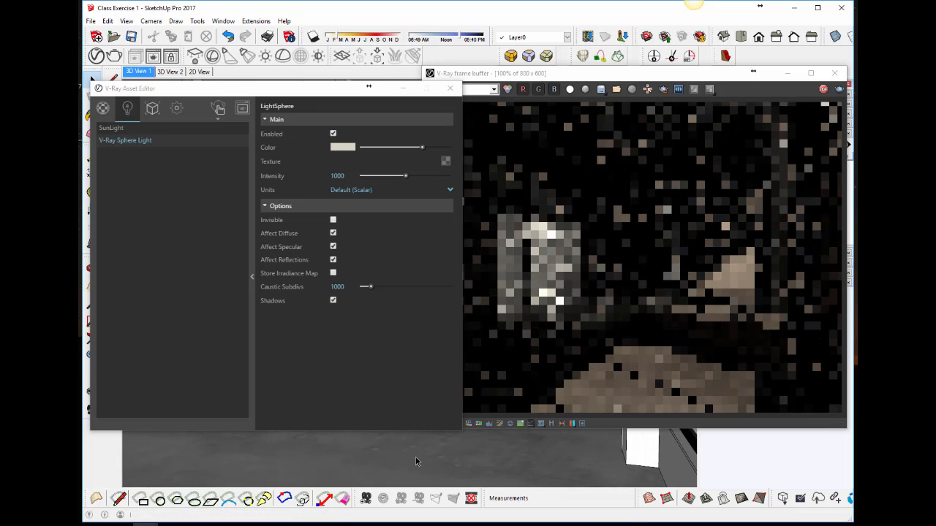
scroll(415, 460, "up", 1)
middle_click(434, 451)
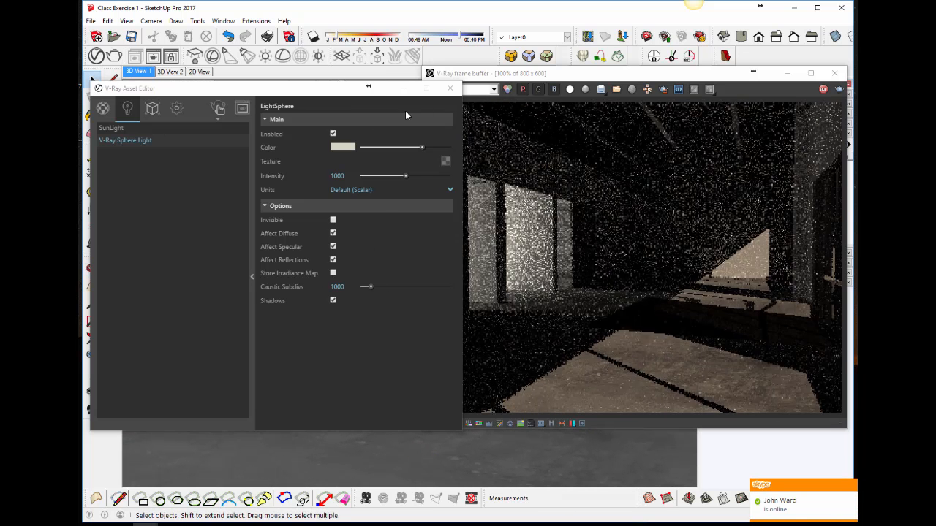
mouse_move(358, 102)
left_mouse_down()
mouse_move(505, 324)
mouse_move(509, 345)
left_mouse_up()
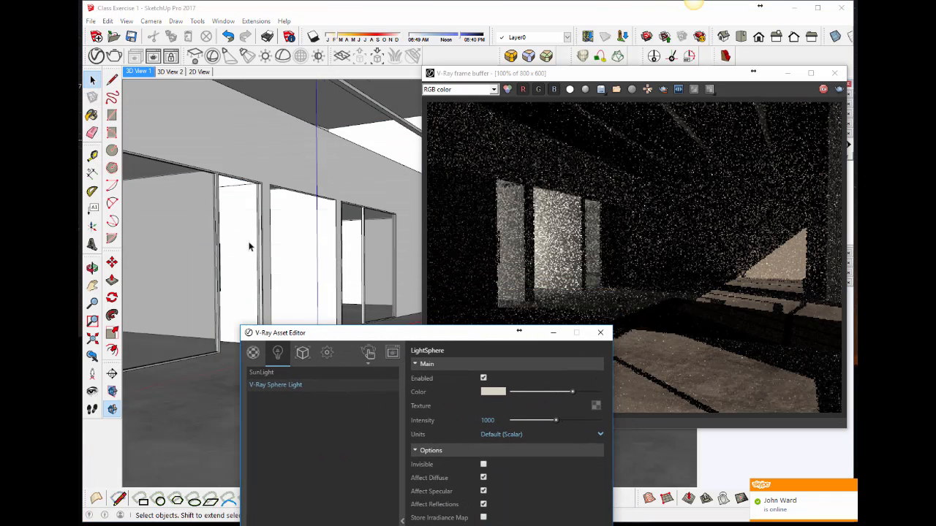
scroll(250, 245, "up", 3)
mouse_move(183, 236)
middle_mouse_down()
mouse_move(256, 230)
mouse_move(271, 212)
mouse_move(195, 219)
middle_mouse_up()
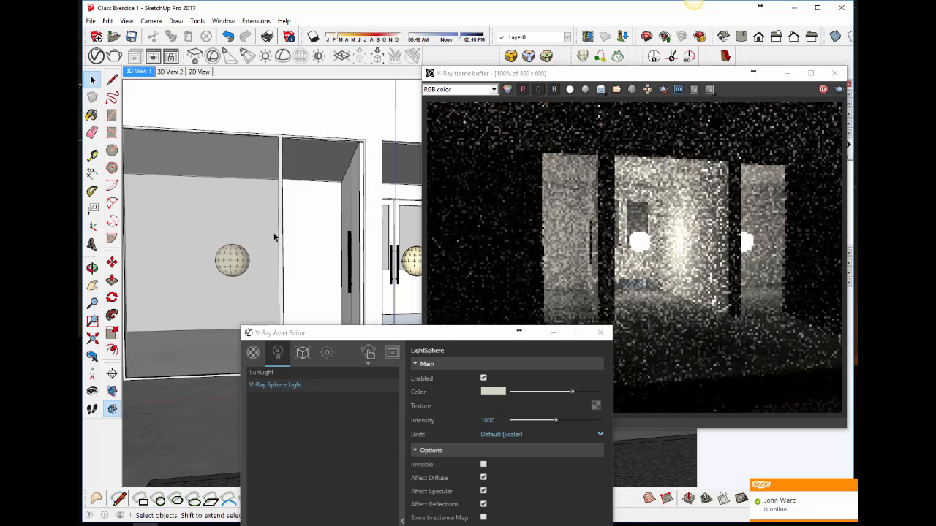
middle_click_drag(260, 242, 269, 236)
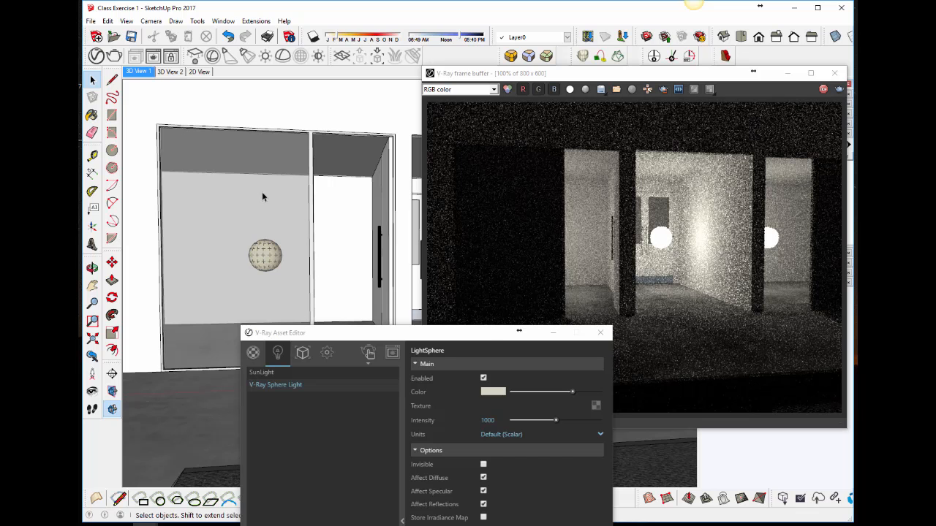
left_click(264, 196)
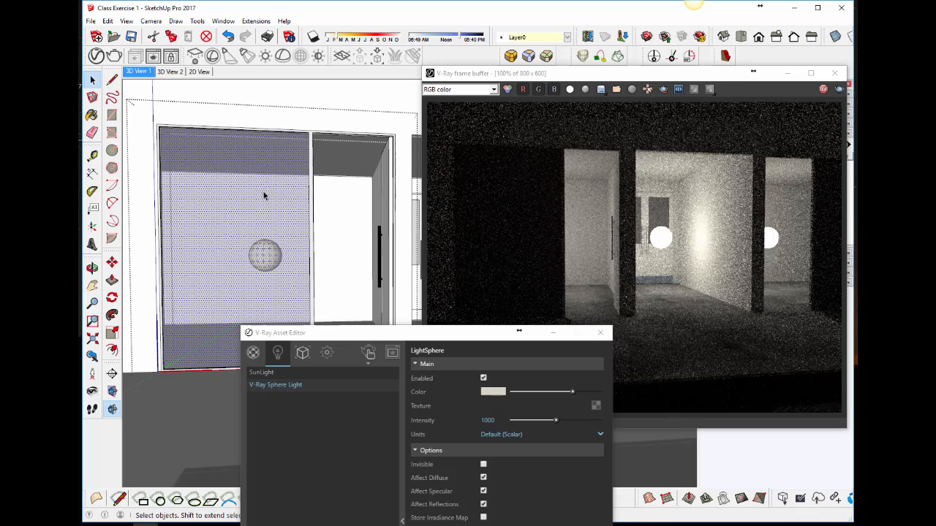
key("b")
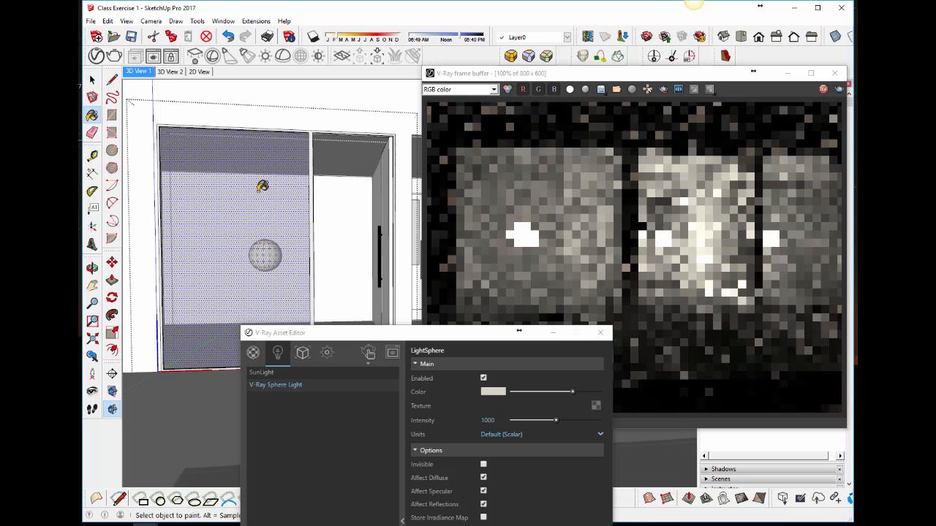
Examine how the sphere lights in the neighbouring rooms render through the glazed doors and panes
key("a")
middle_click_drag(313, 192, 196, 190)
middle_click_drag(269, 195, 226, 208)
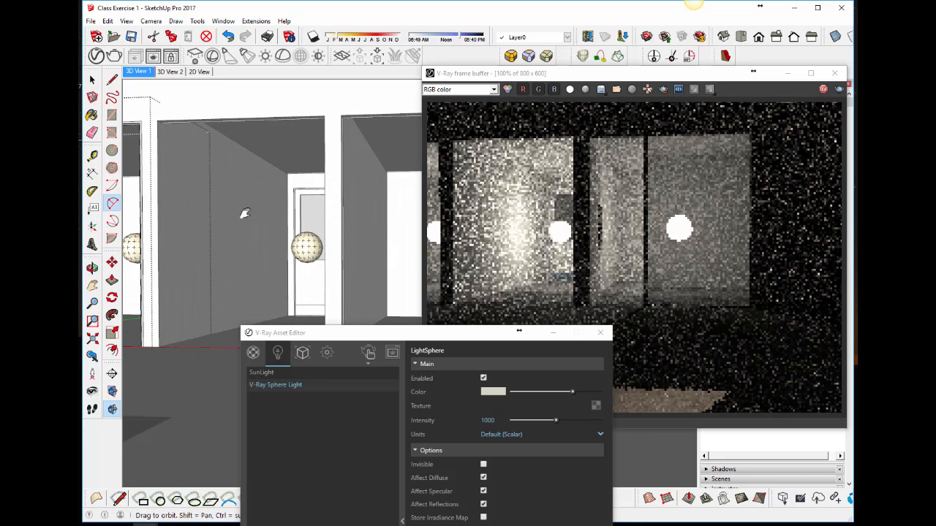
scroll(313, 201, "up", 3)
key("space")
middle_click_drag(310, 207, 338, 224)
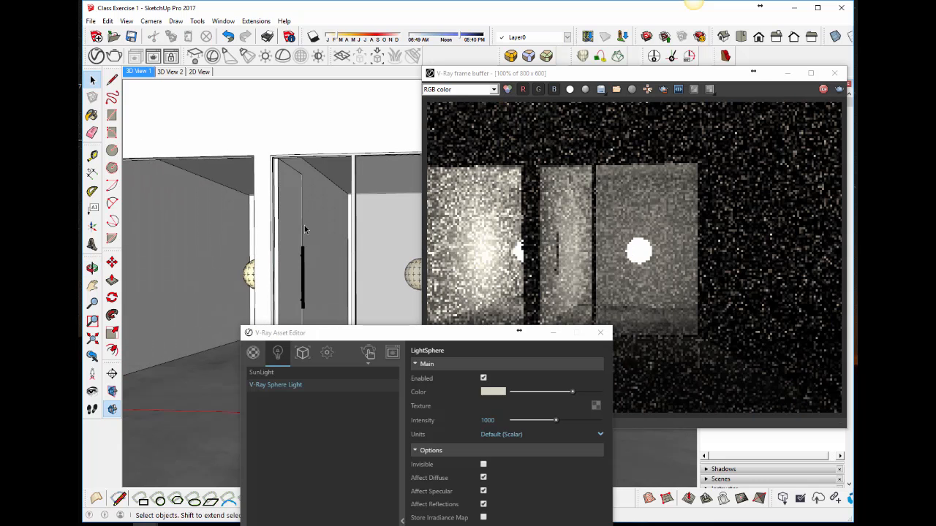
middle_click_drag(261, 230, 315, 242)
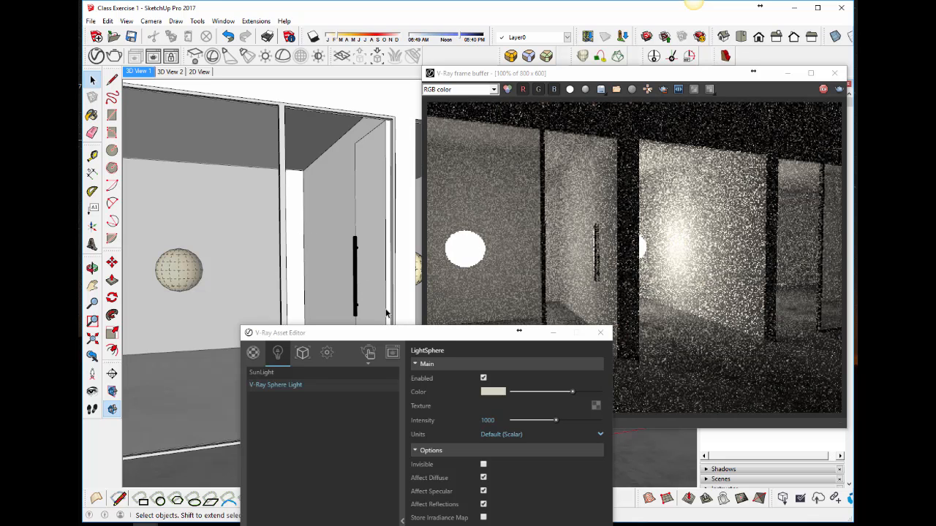
Make the V-Ray Sphere Light invisible and turn off Affect Reflections, keeping the Asset Editor and frame buffer side by side
left_click_drag(388, 336, 258, 119)
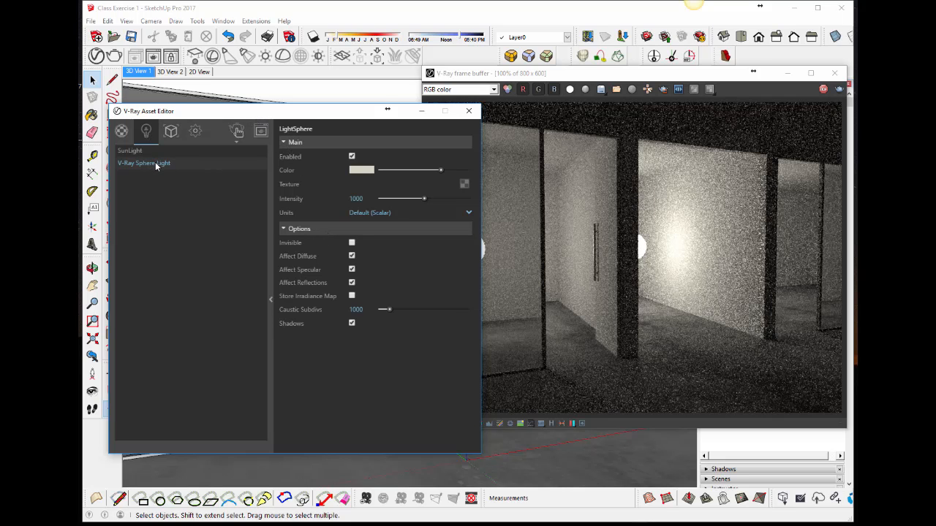
left_click(352, 243)
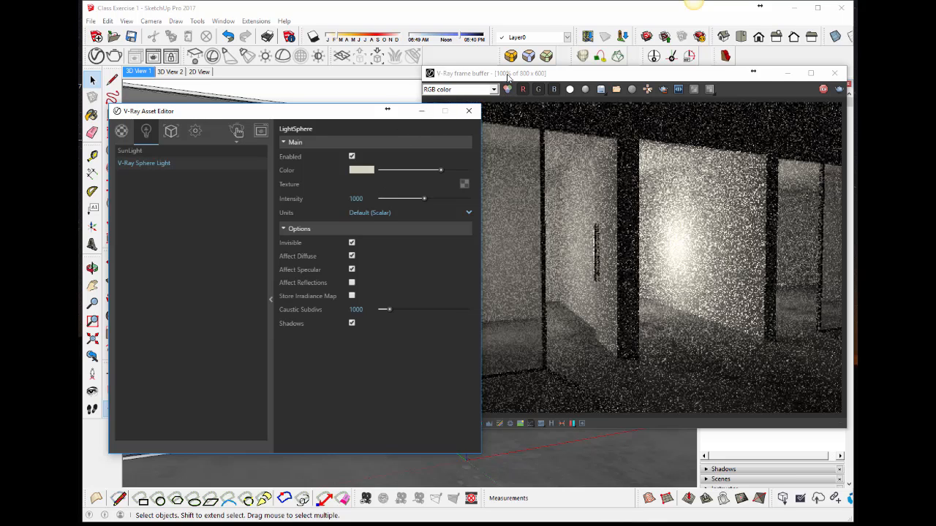
left_click_drag(509, 76, 509, 92)
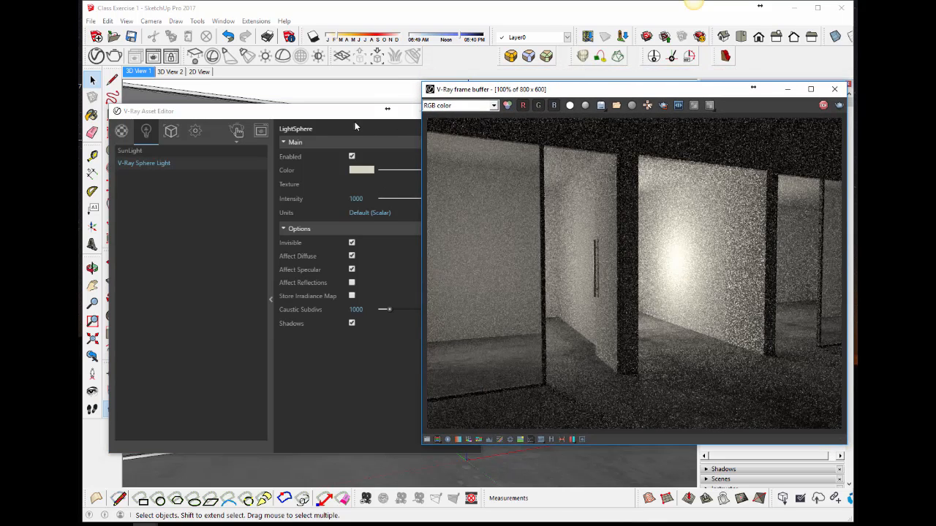
left_click_drag(349, 116, 337, 102)
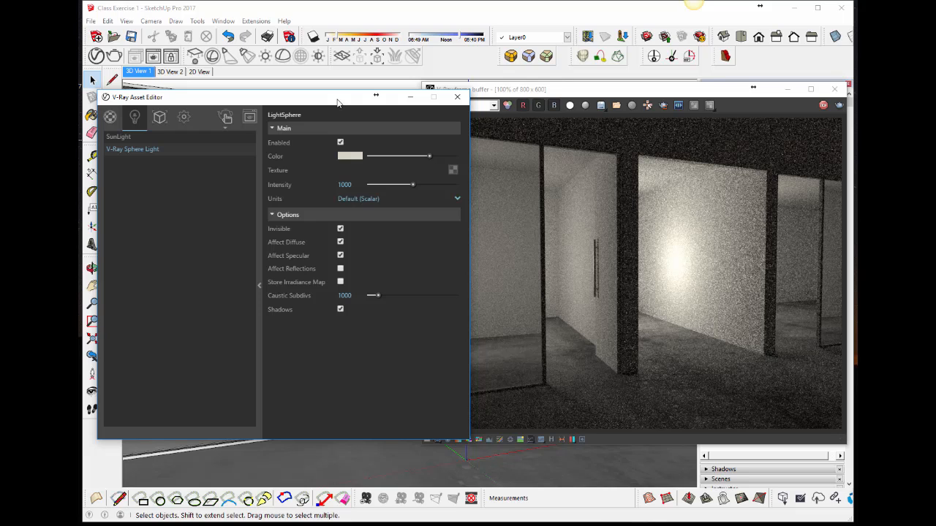
Return to the 3D View 1 scene and reposition the frame buffer and Asset Editor next to each other
left_click(227, 129)
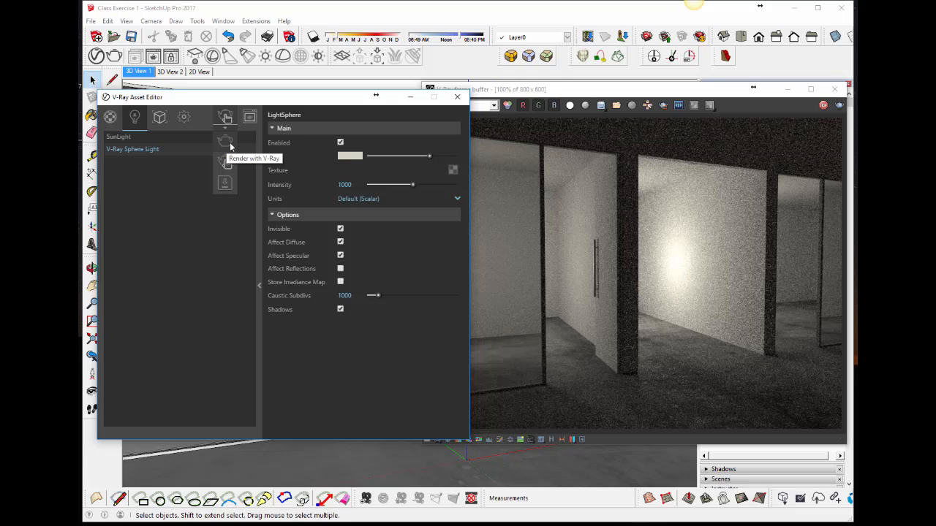
left_click(222, 129)
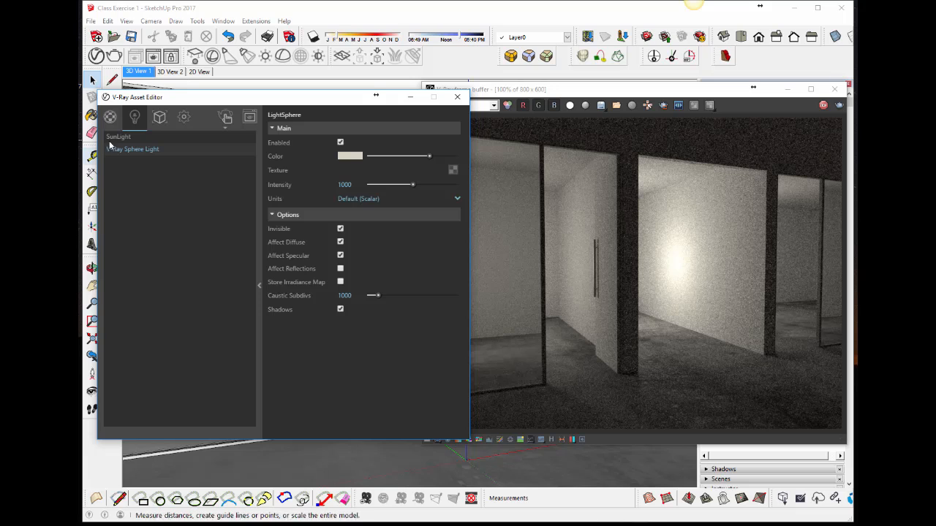
left_click(134, 78)
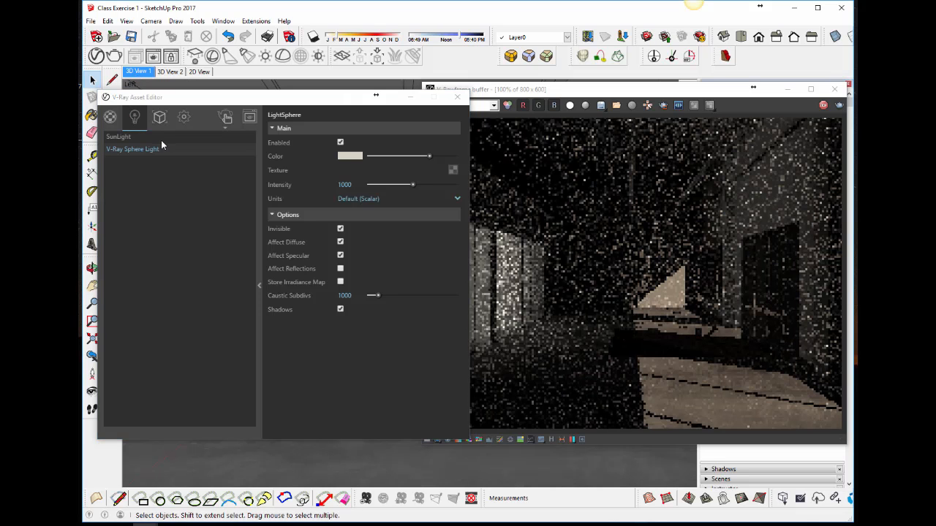
left_click_drag(497, 99, 500, 95)
left_click_drag(343, 100, 328, 93)
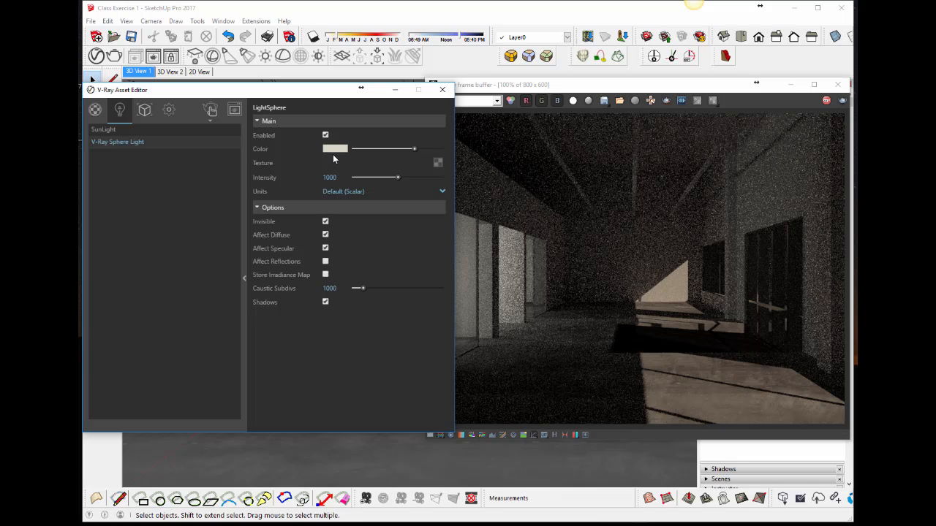
Set the SunLight's sky model to Preetham et al
left_click(103, 130)
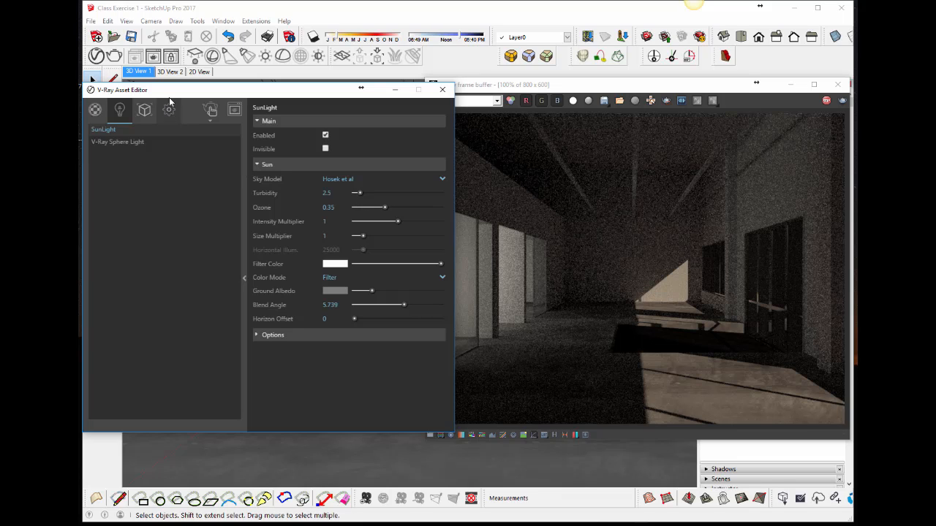
left_click_drag(168, 93, 176, 92)
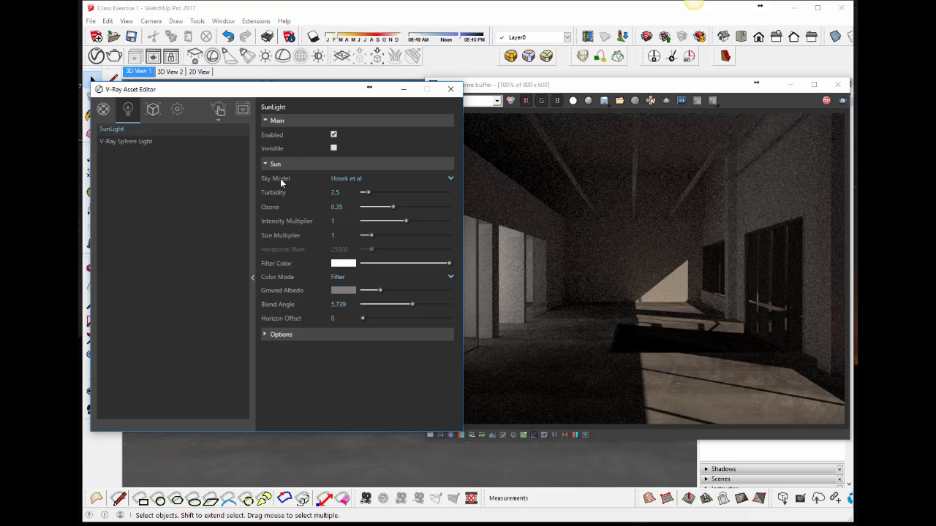
left_click(450, 179)
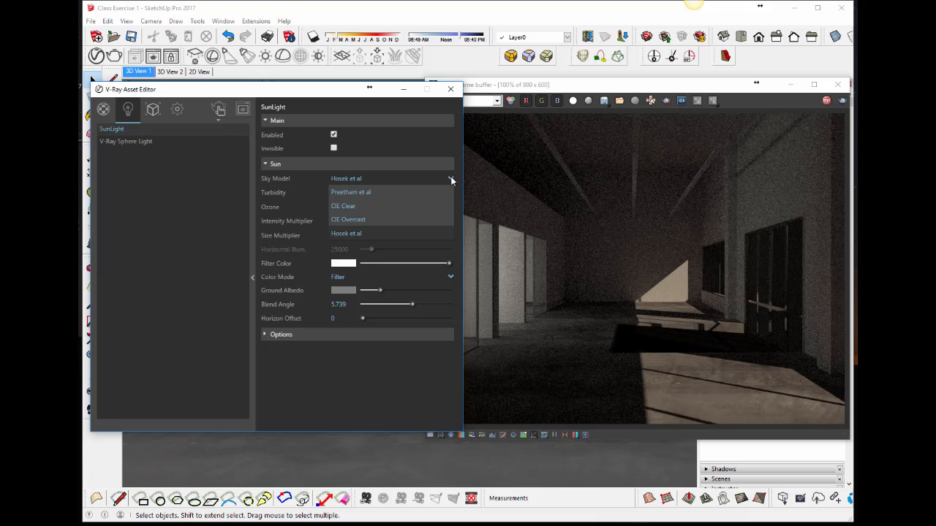
left_click(357, 193)
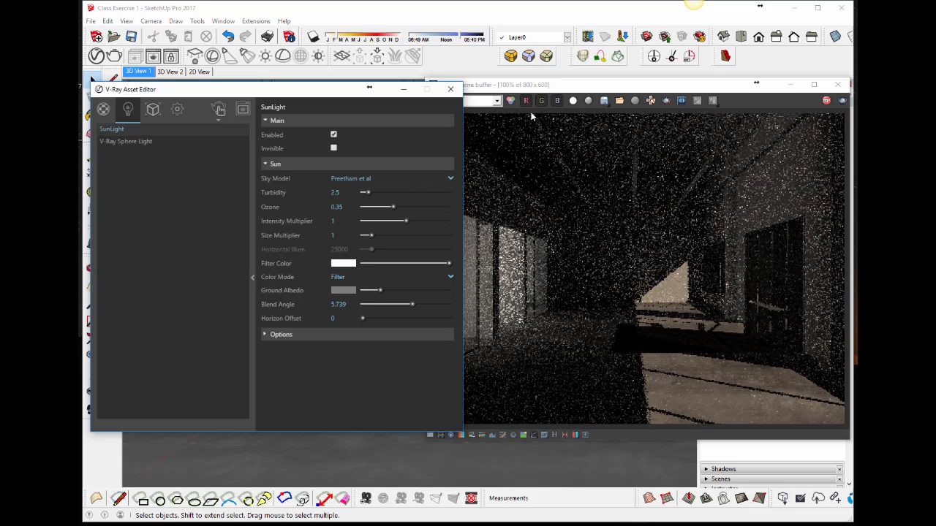
Stop the interactive render, run a production V-Ray render with a smaller progress window moved aside, and stop it during the prepass
left_click(542, 95)
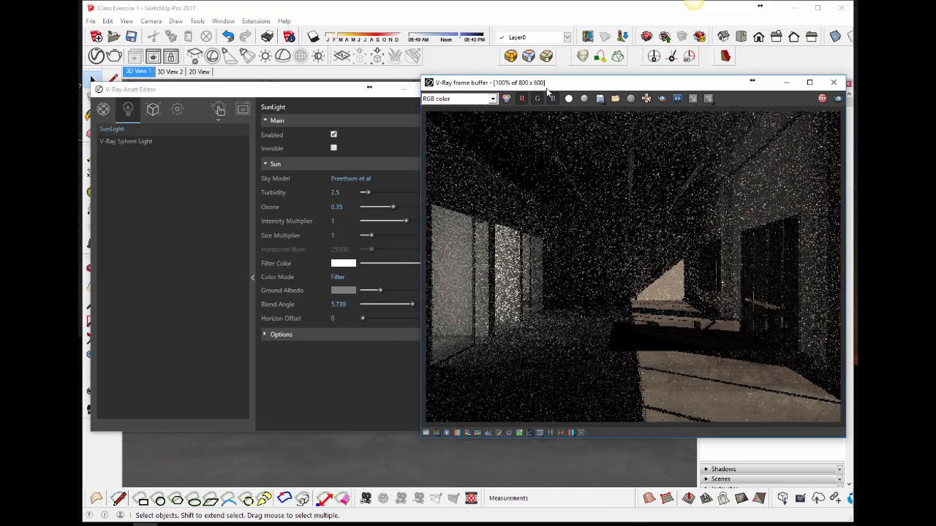
left_click(821, 98)
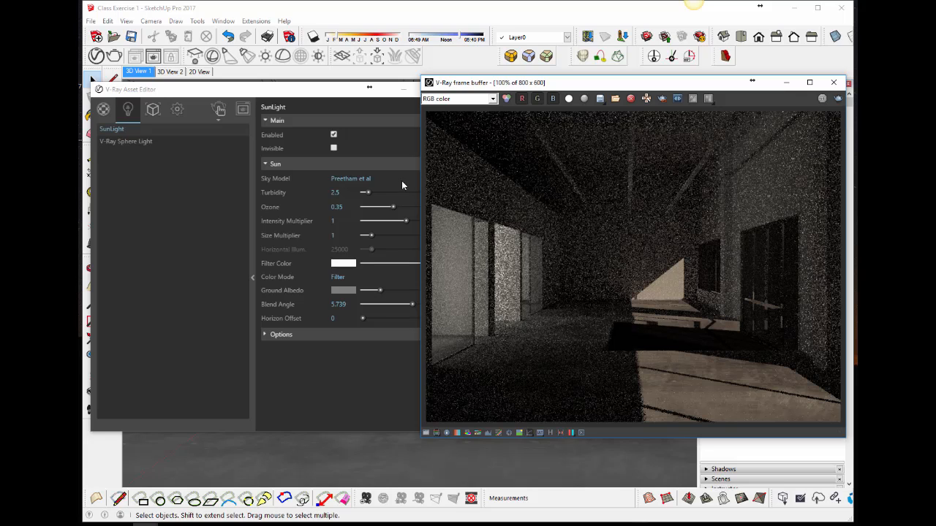
left_click(224, 121)
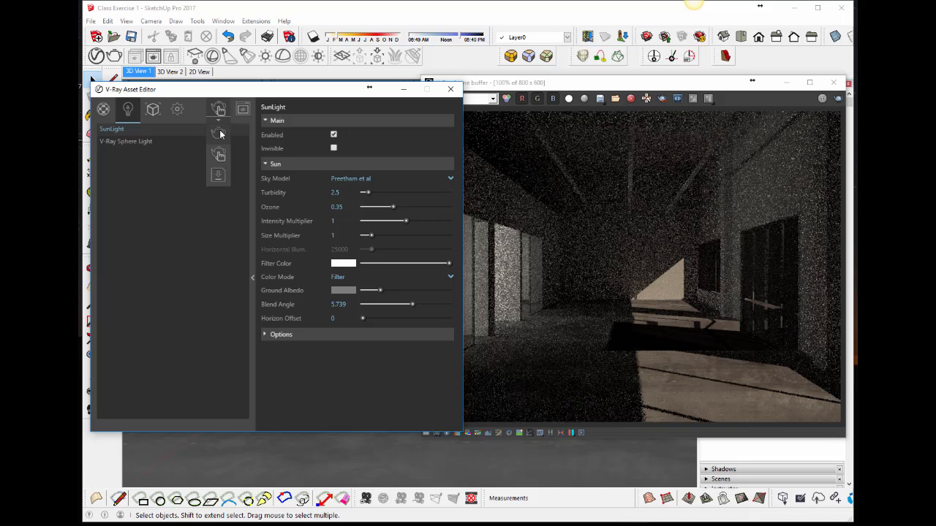
left_click(219, 134)
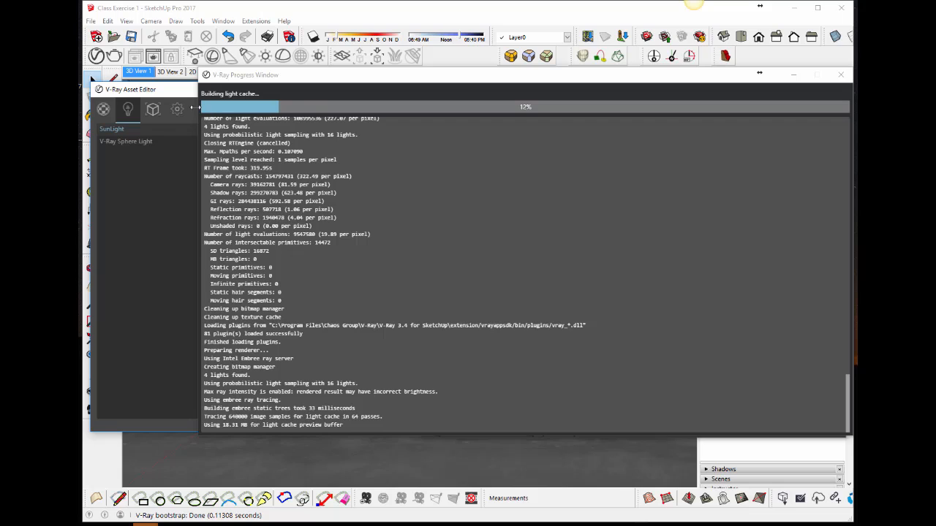
left_click_drag(199, 109, 643, 109)
left_click_drag(697, 81, 209, 418)
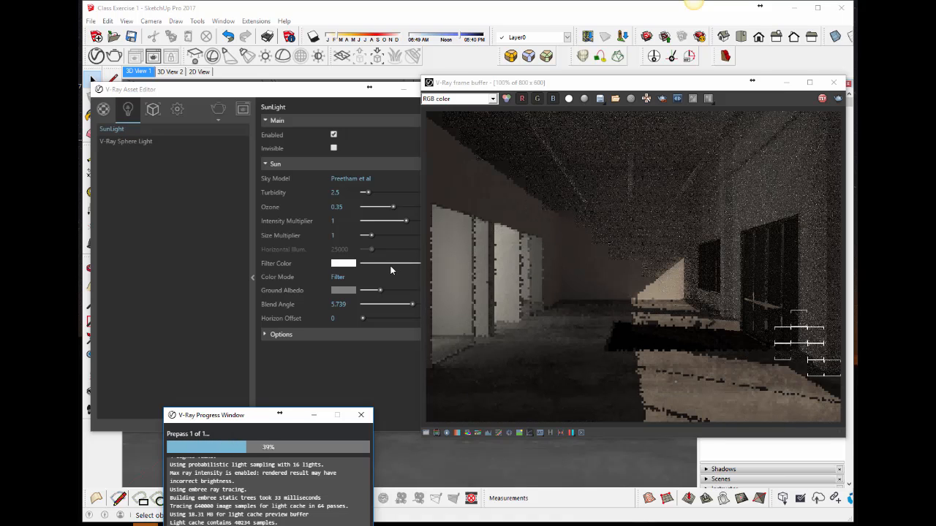
left_click(822, 98)
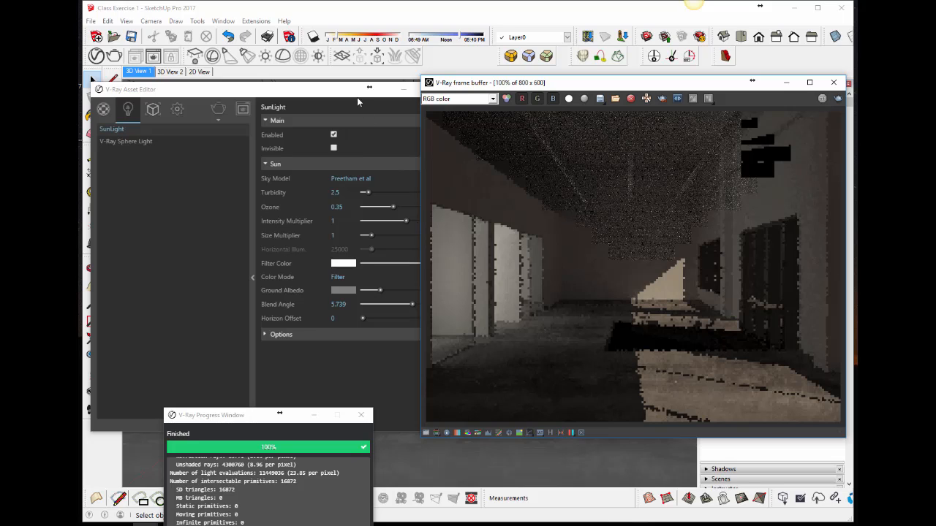
Set the SunLight's sky model back to Hosek et al
left_click(357, 97)
left_click(449, 177)
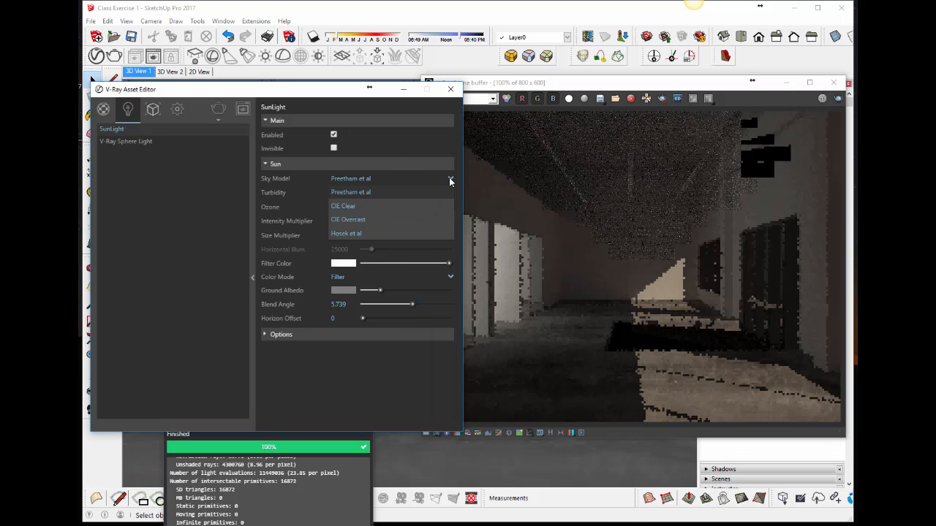
left_click(376, 232)
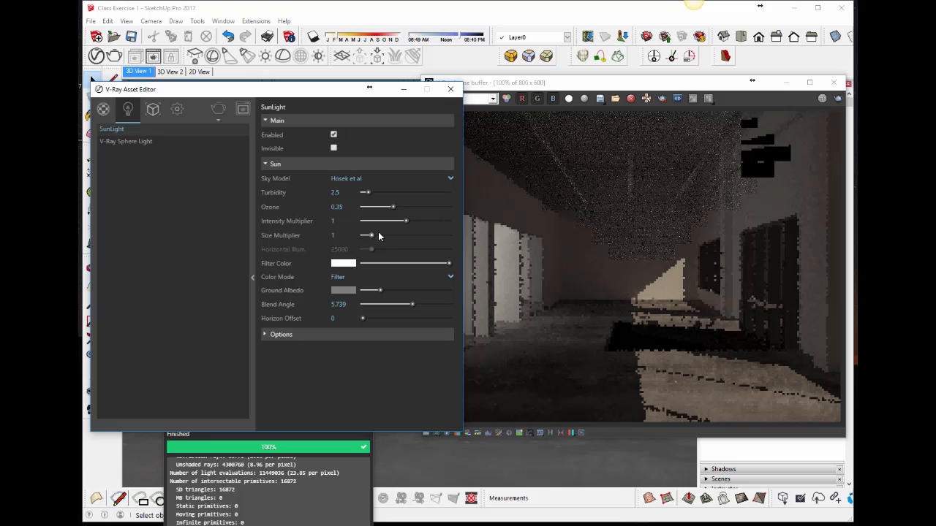
Slightly darken the SunLight's filter color, lighten its ground albedo, and expand its Options section
left_click_drag(450, 267, 447, 267)
left_click_drag(380, 292, 388, 291)
left_click(325, 333)
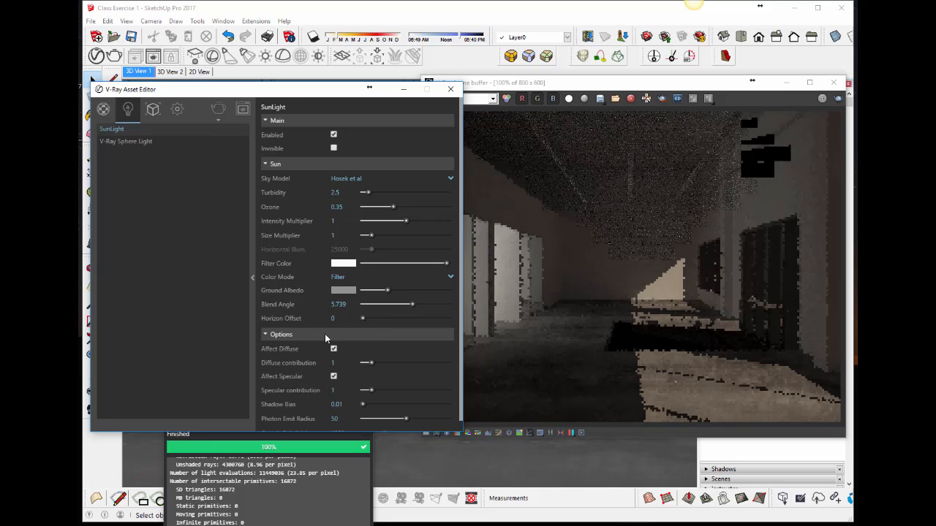
scroll(350, 352, "down", 1)
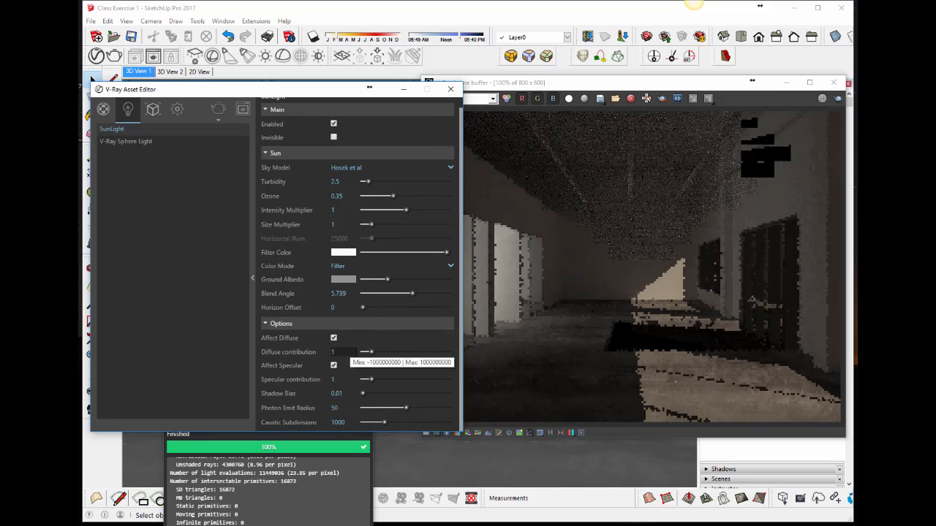
Start a V-Ray interactive render and turn the view to the building's exterior facade and sky
left_click(223, 121)
left_click(220, 154)
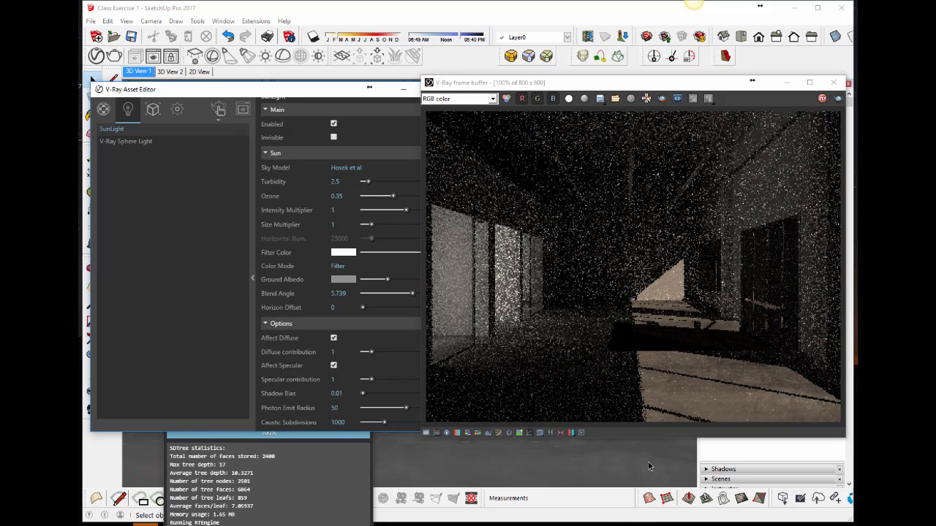
middle_click_drag(649, 463, 416, 467)
middle_click_drag(608, 457, 484, 468)
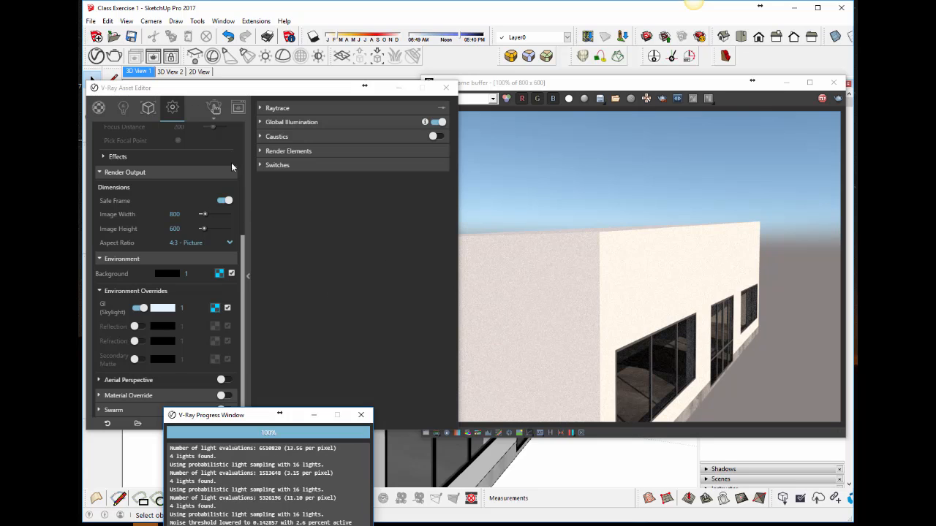
Show the geometry assets with the section plane's VRayClipper parameters
left_click(151, 109)
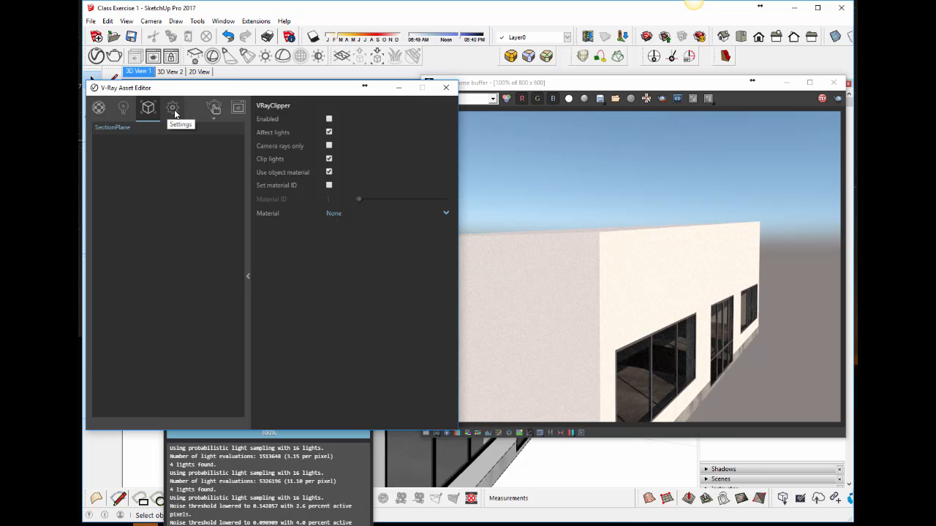
Examine the Sky texture parameters assigned to the environment background in the render settings
left_click(173, 110)
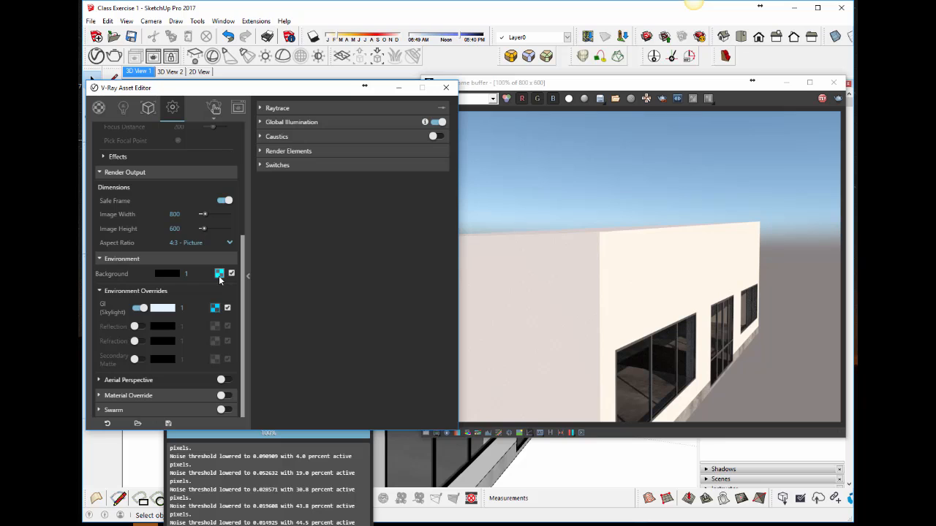
left_click(219, 275)
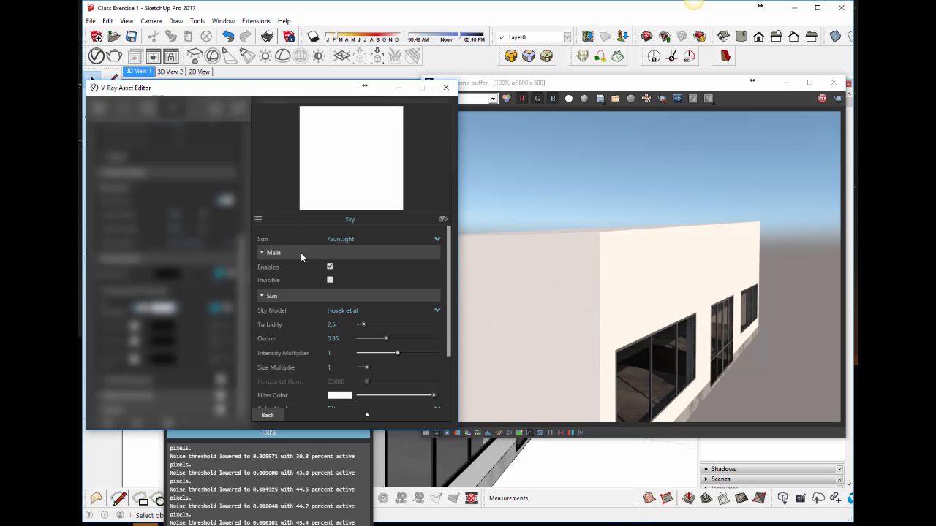
left_click(268, 415)
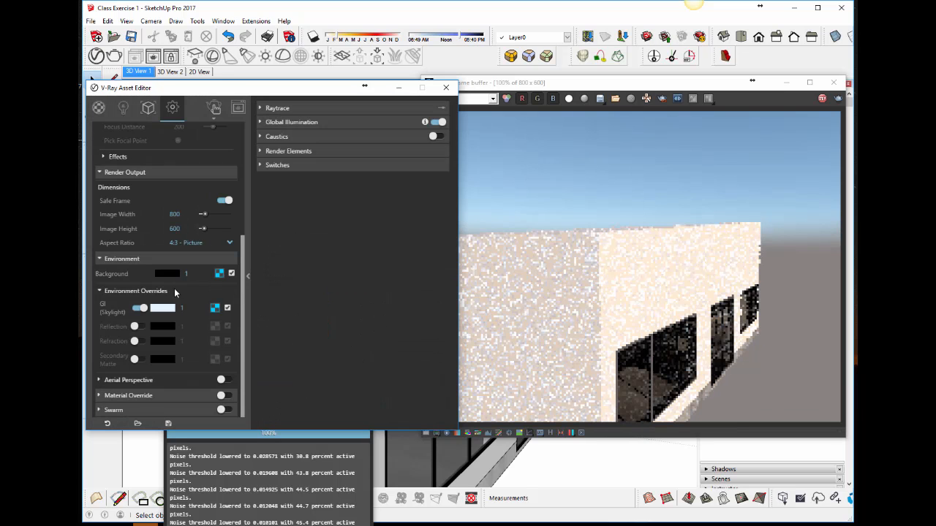
left_click(220, 275)
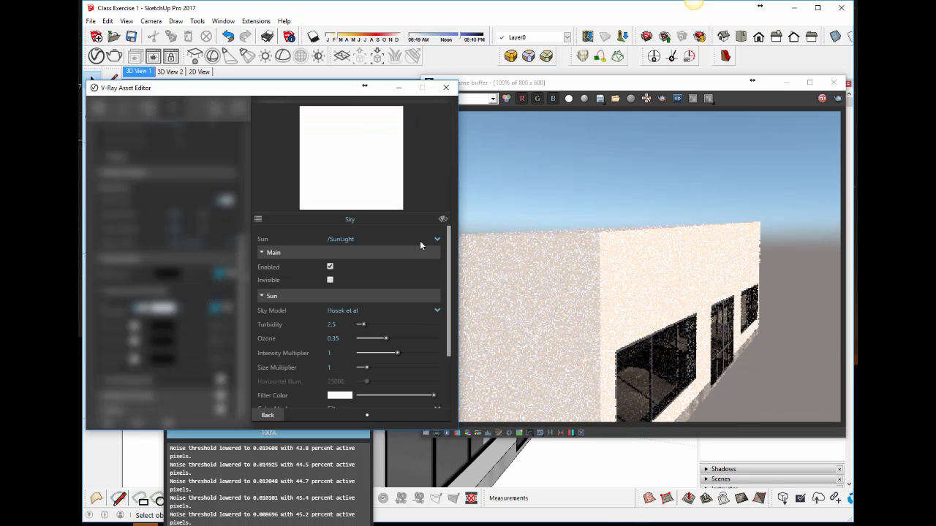
scroll(288, 358, "down", 3)
left_click(268, 415)
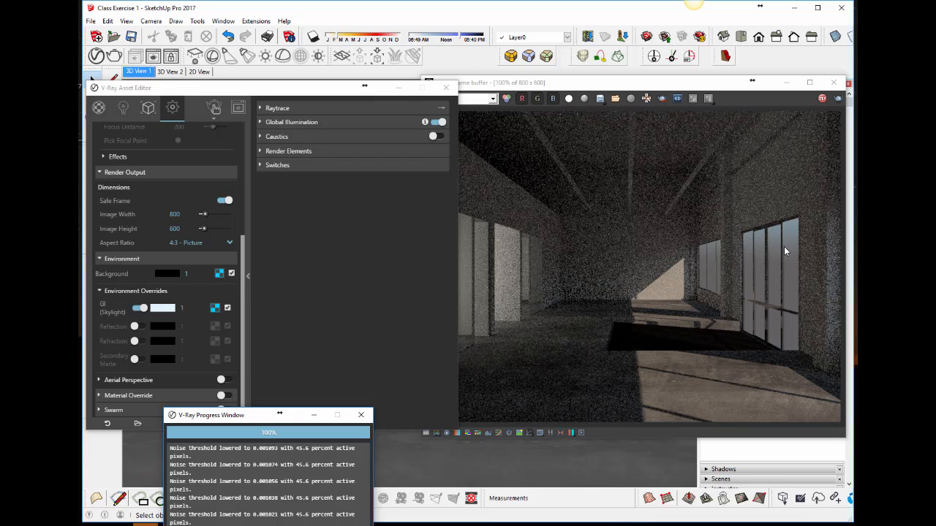
Raise the SunLight's horizon offset to 10, keeping the Asset Editor clear of the progress log
left_click(337, 195)
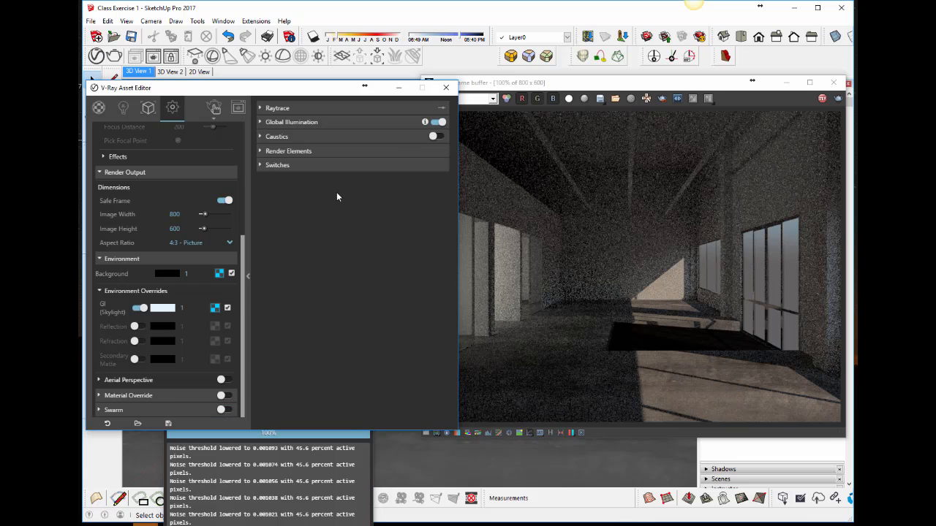
left_click(123, 108)
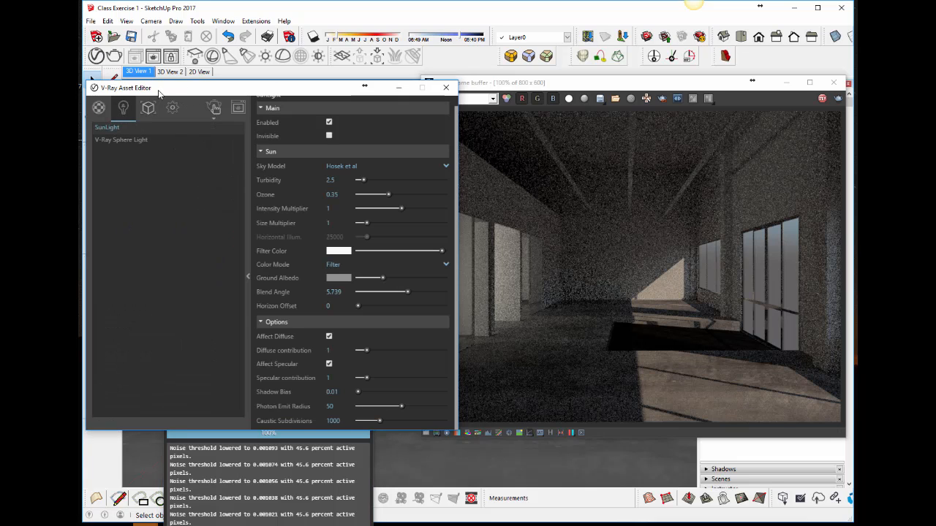
left_click_drag(158, 93, 163, 44)
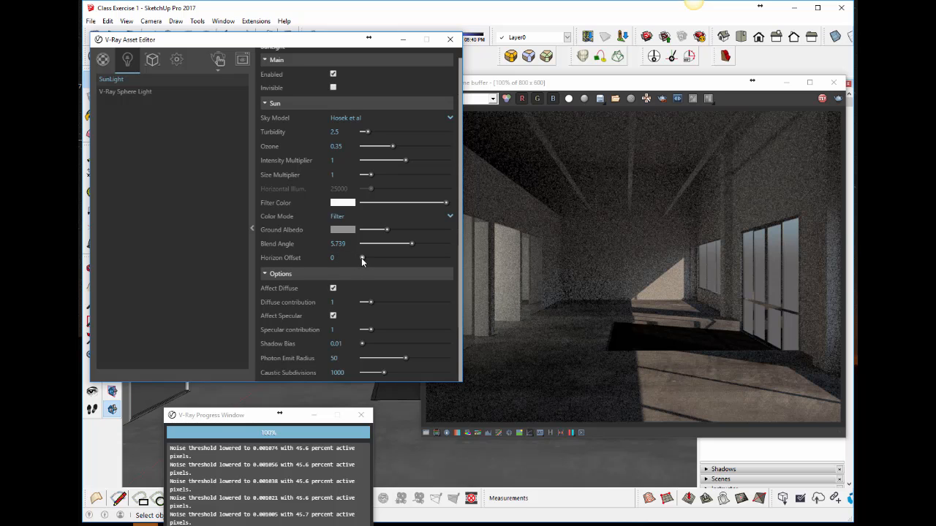
left_click_drag(361, 257, 453, 261)
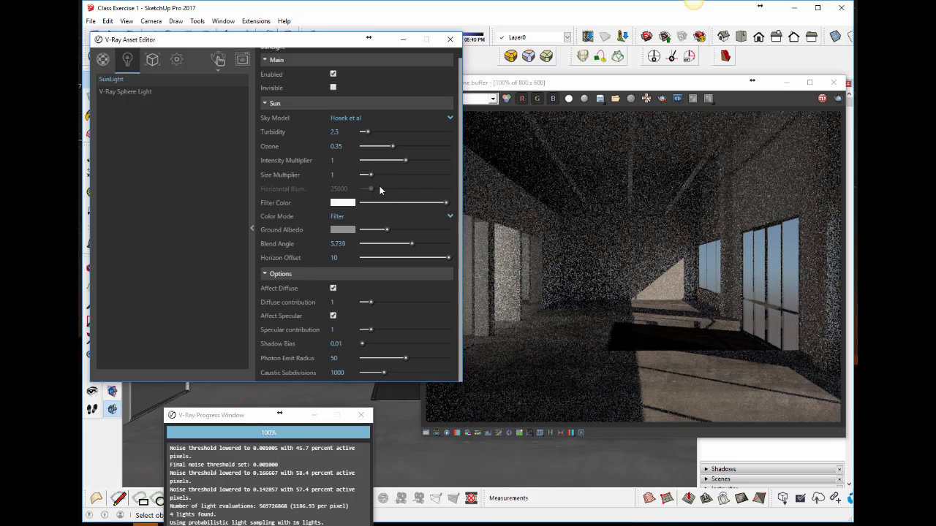
Review the SunLight's sun parameter descriptions and set its intensity multiplier to 1.5
scroll(291, 190, "up", 1)
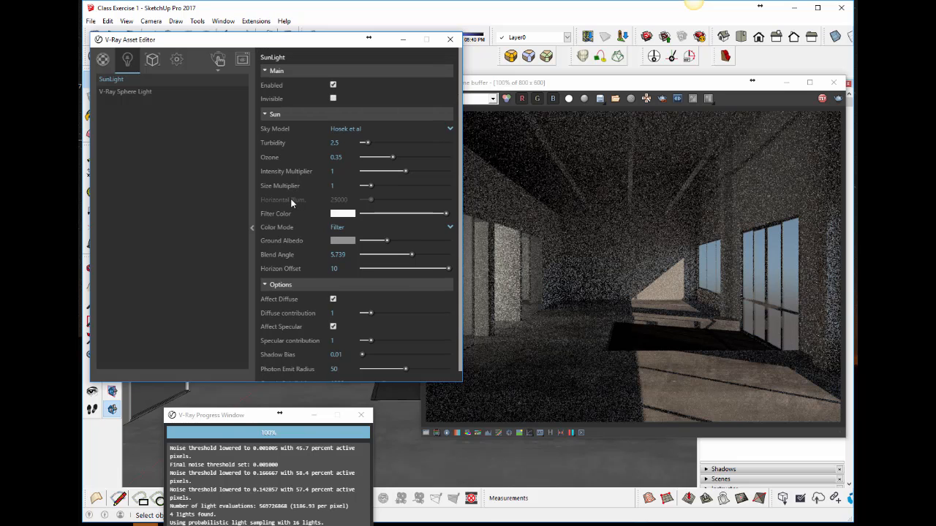
mouse_move(290, 202)
mouse_move(299, 185)
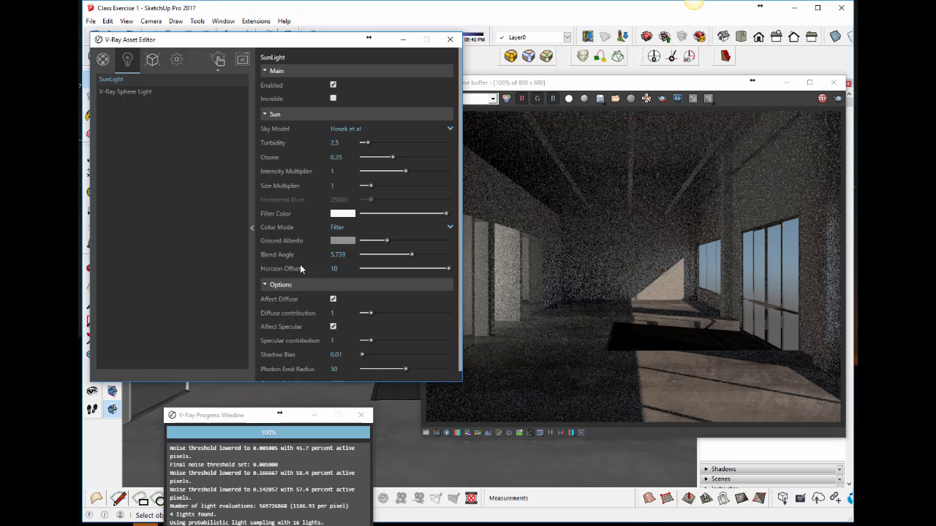
mouse_move(300, 269)
scroll(296, 247, "down", 1)
mouse_move(298, 248)
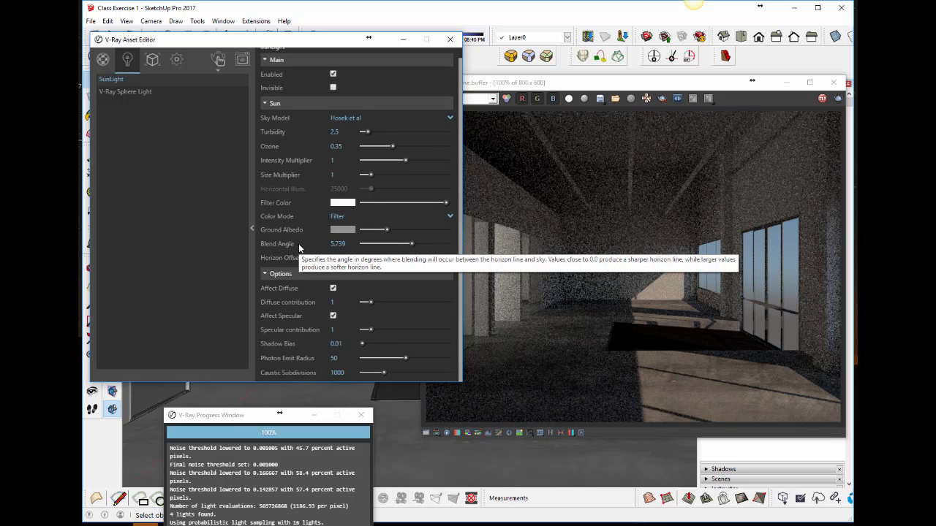
scroll(299, 243, "up", 1)
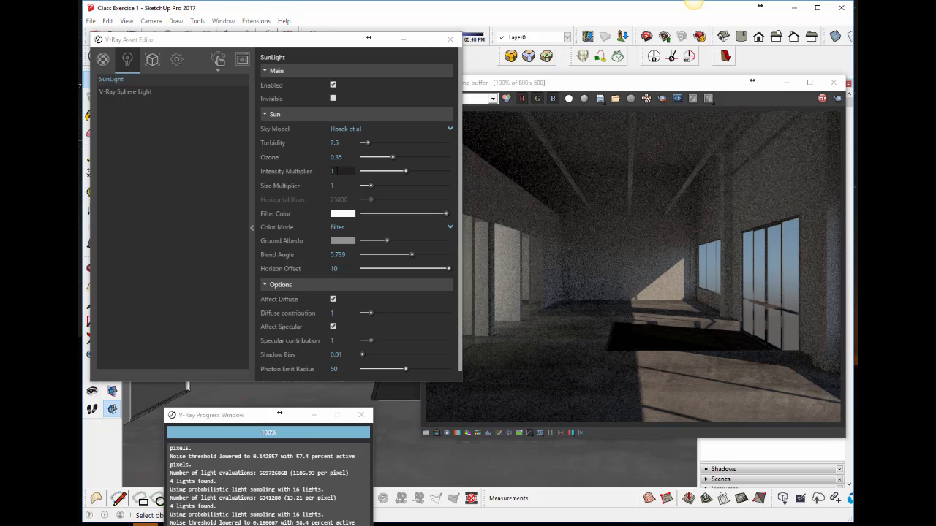
left_click(318, 172)
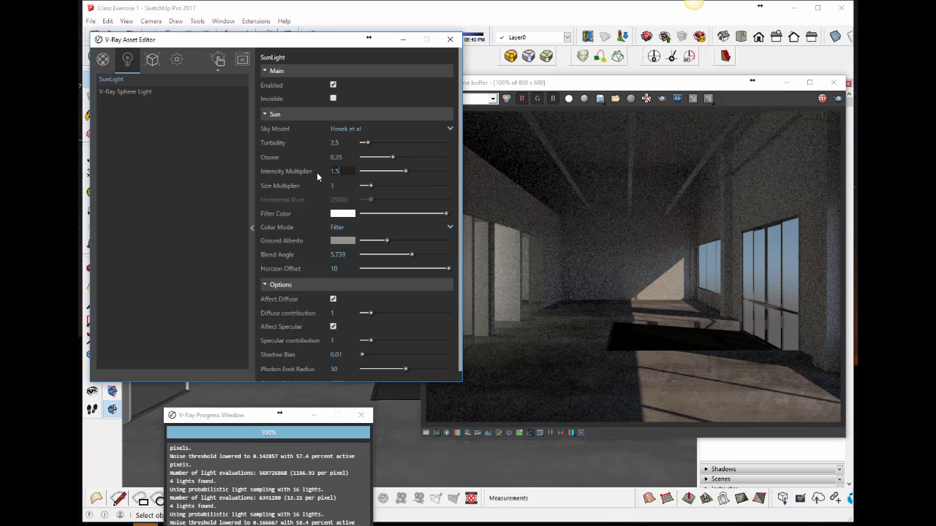
key("Return")
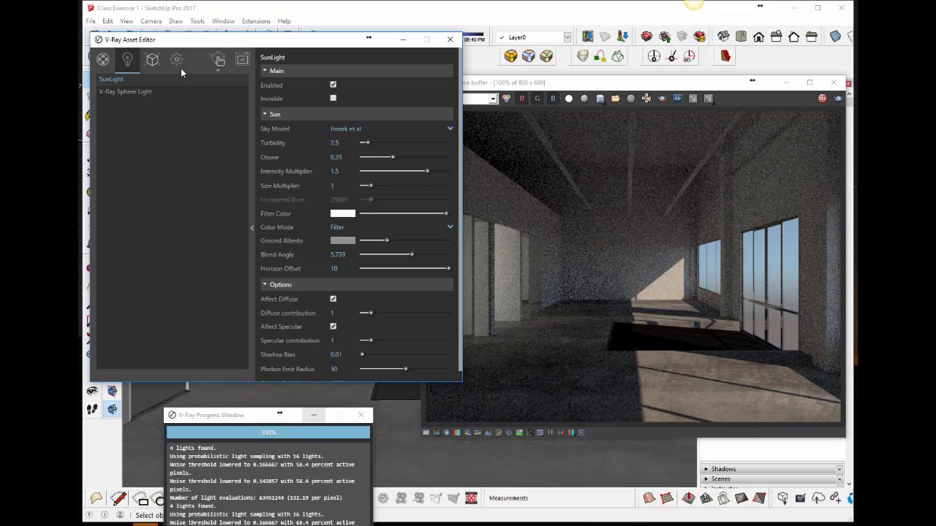
Save the SketchUp model and bring the Asset Editor back to the front
left_click(92, 22)
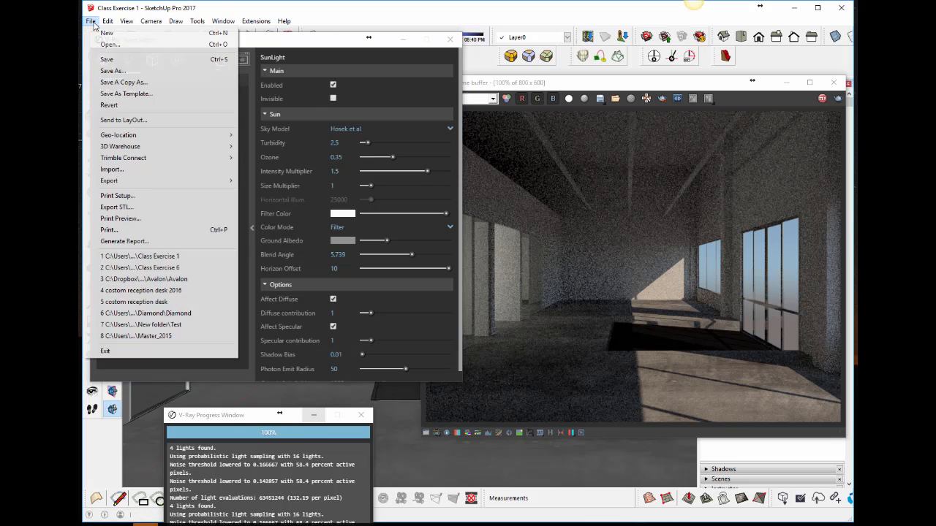
left_click(103, 61)
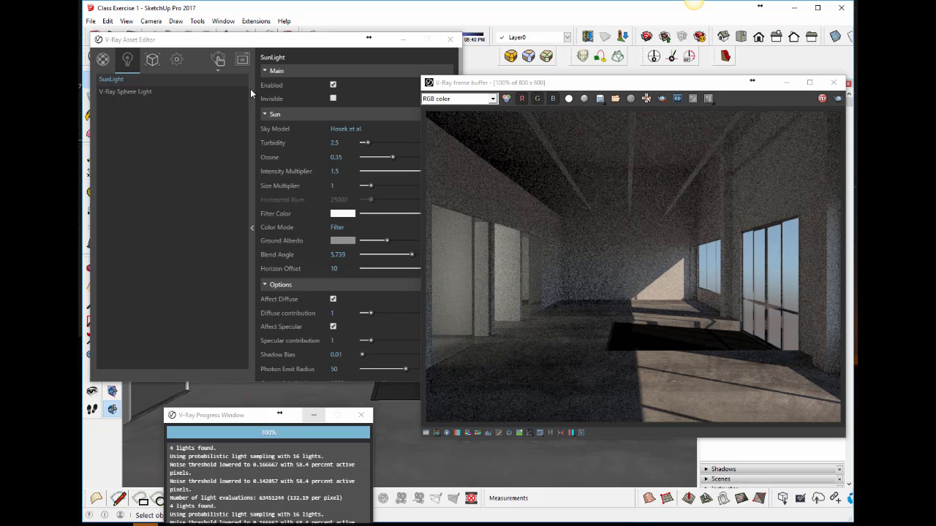
left_click(244, 51)
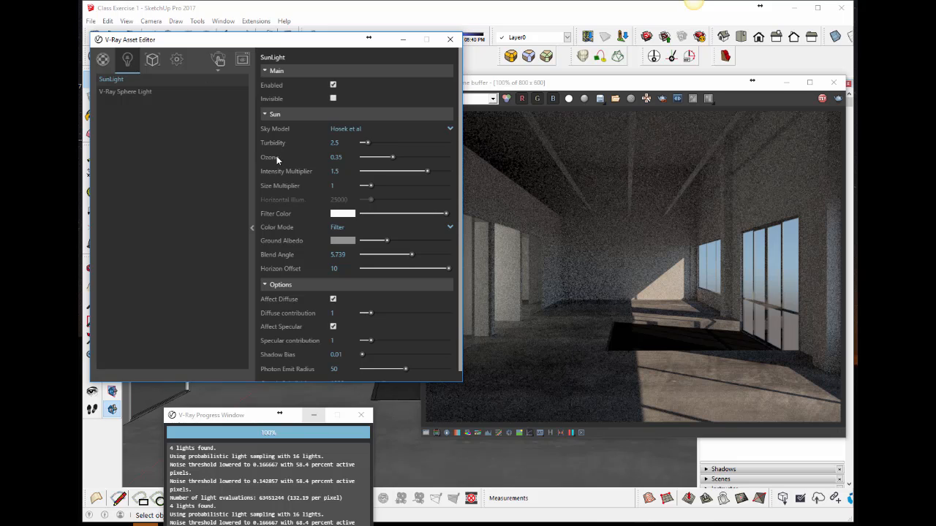
Collapse the Environment and Render Output settings and set the standard camera's exposure value to 13
left_click(177, 61)
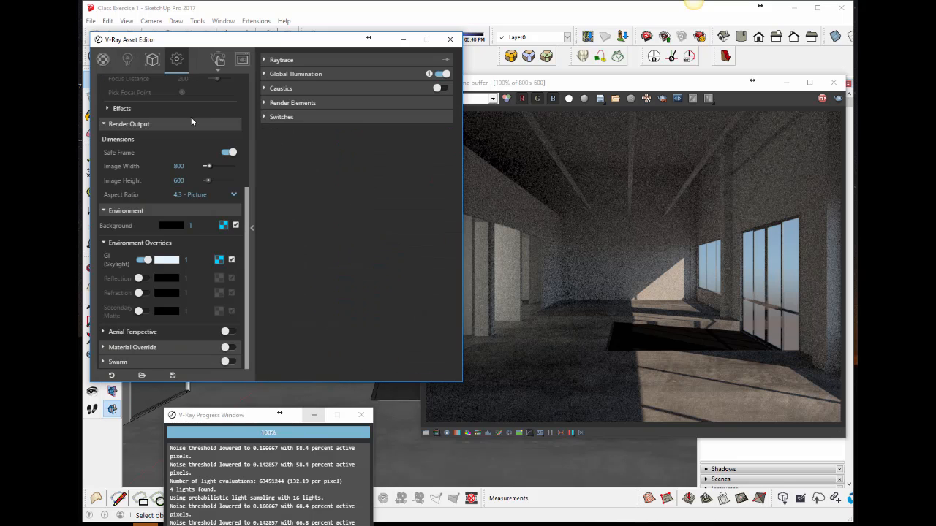
left_click(117, 210)
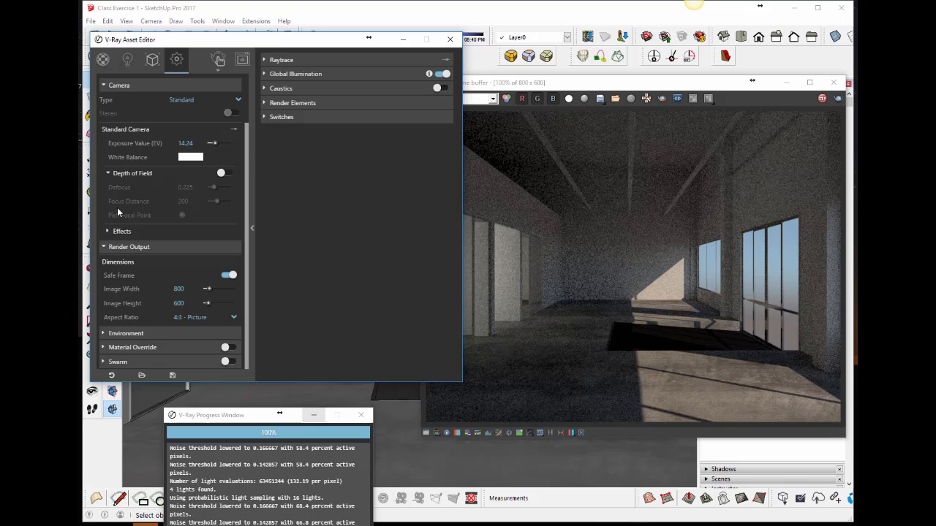
left_click(105, 248)
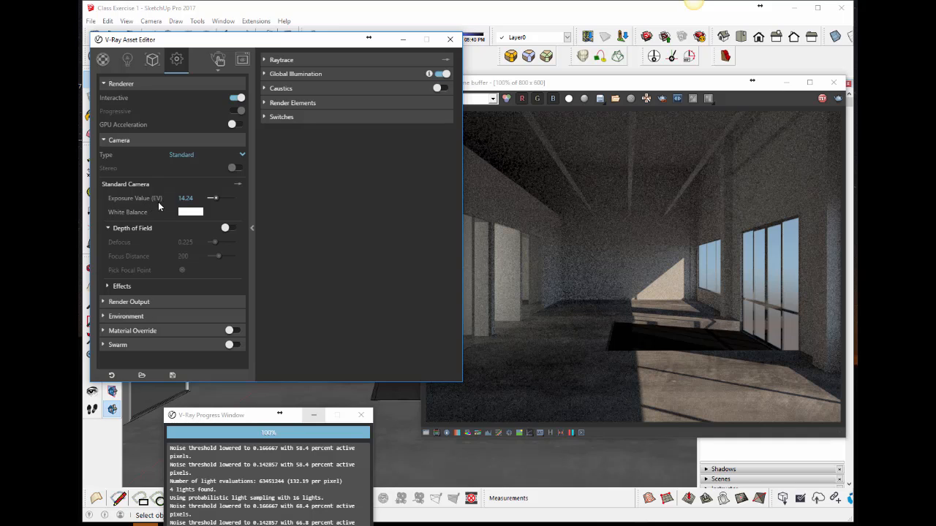
left_click(187, 200)
left_click_drag(198, 198, 172, 200)
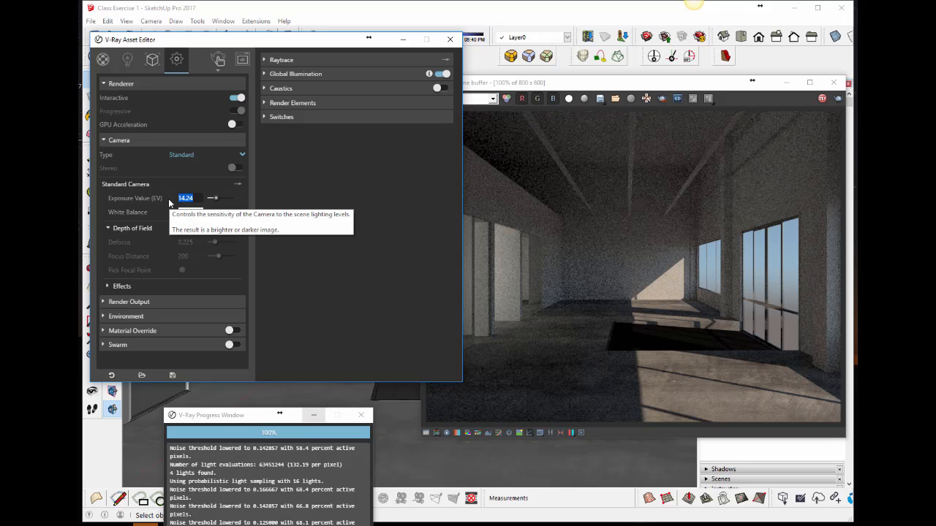
type("13")
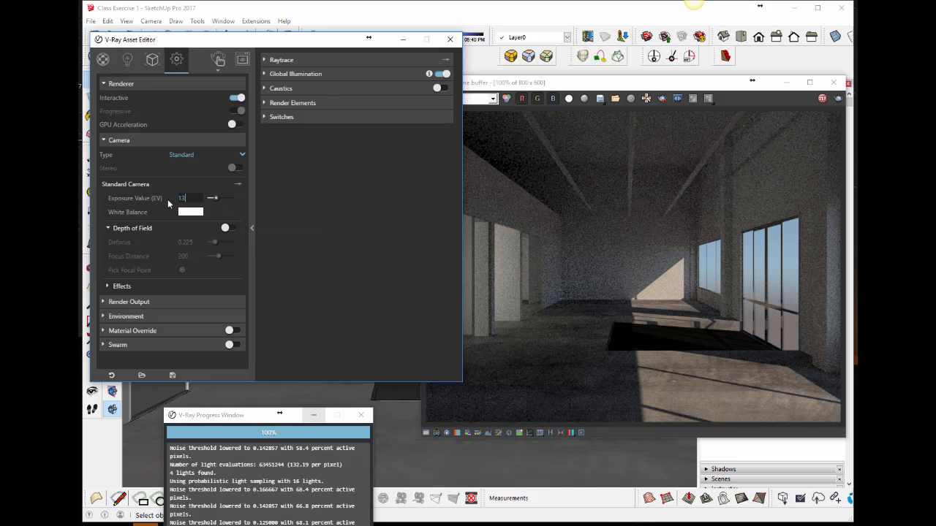
key("Return")
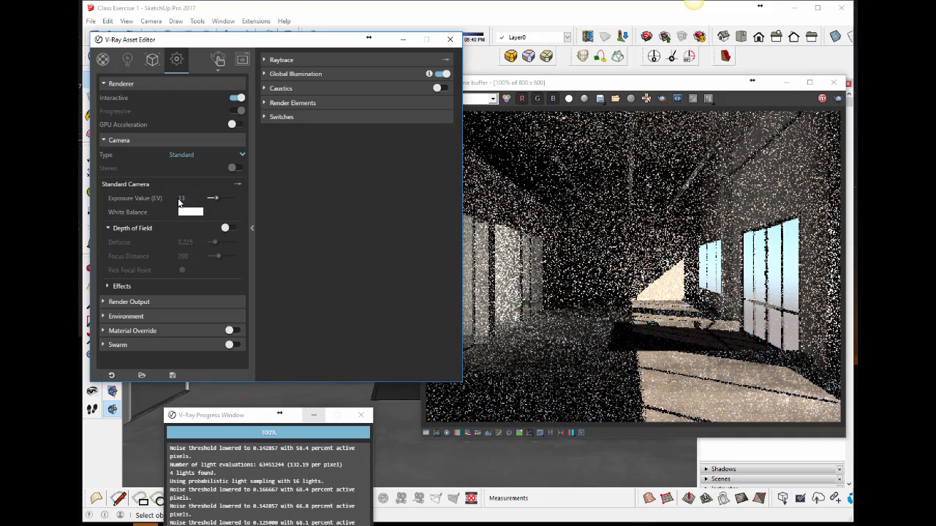
Brighten the interactive render by lowering the standard camera's exposure value to 12
left_click_drag(188, 199, 168, 203)
type("12")
key("Return")
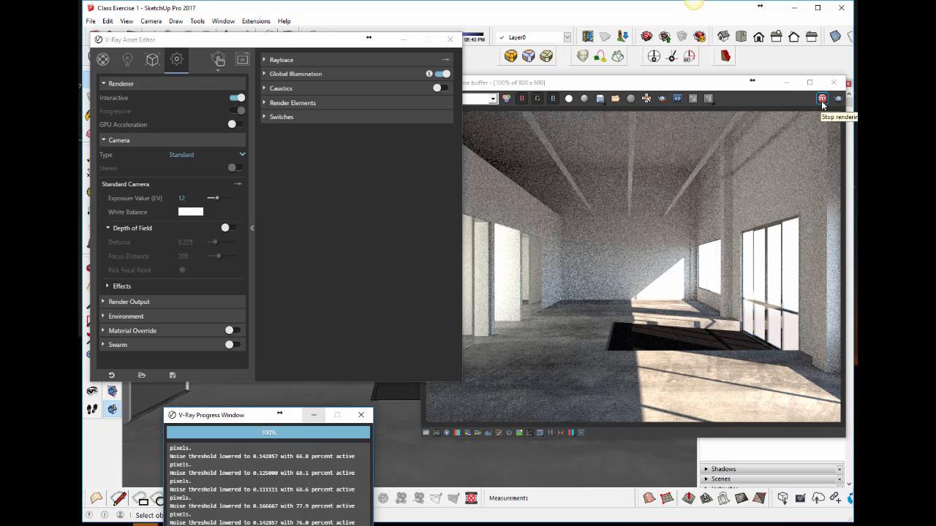
Stop the interactive render and clear the frame buffer, progress window and Asset Editor away from the interior model view
left_click(823, 100)
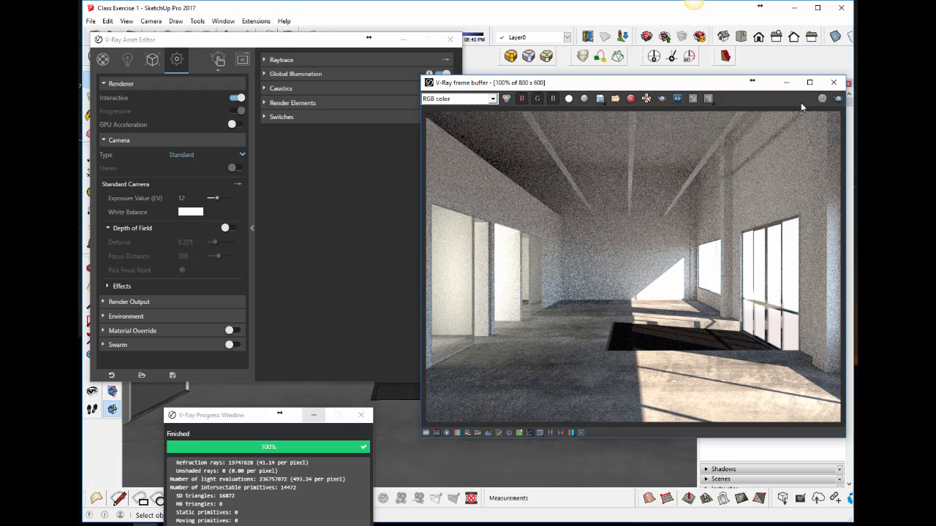
left_click(833, 82)
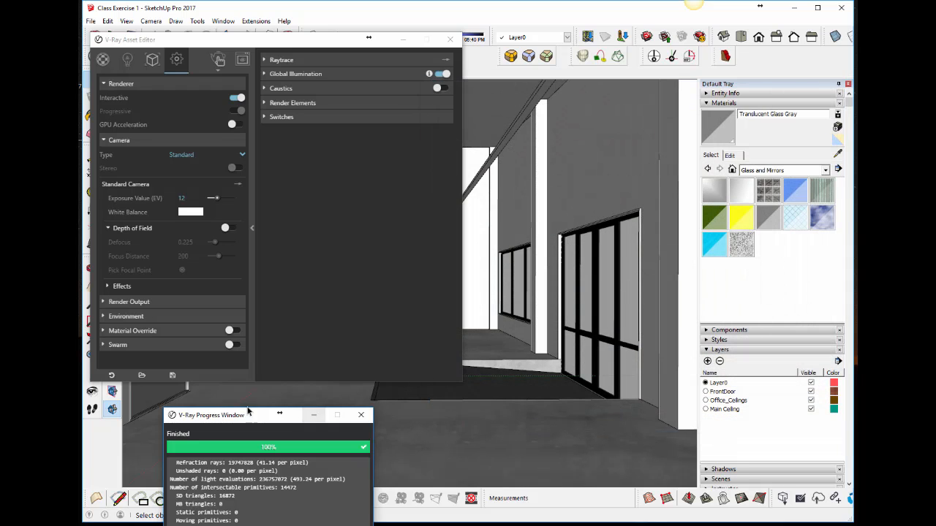
left_click(360, 414)
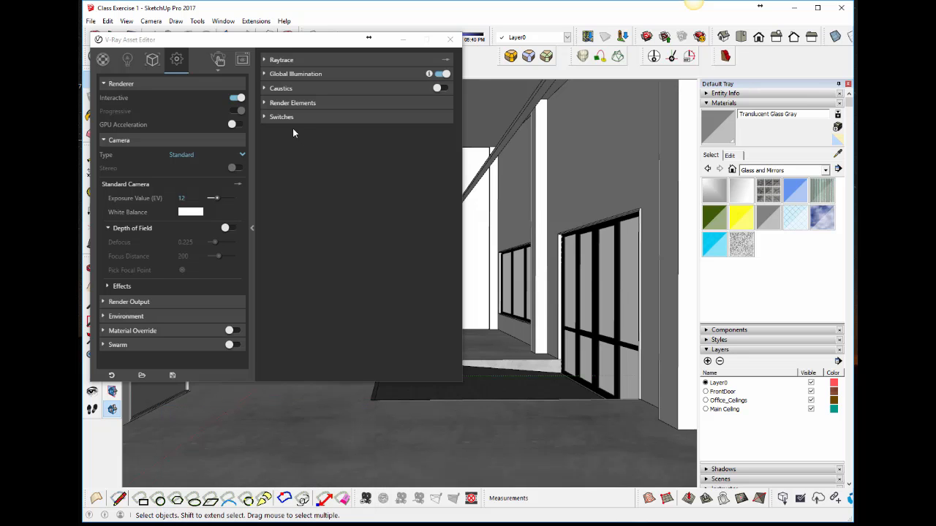
mouse_move(331, 46)
left_mouse_down()
mouse_move(416, 122)
mouse_move(497, 162)
mouse_move(870, 160)
left_mouse_up()
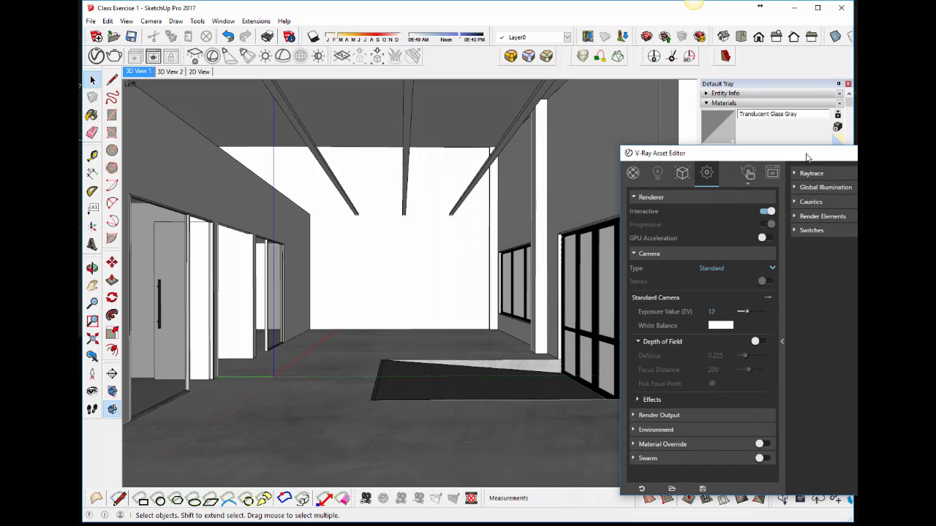
left_click_drag(808, 154, 863, 153)
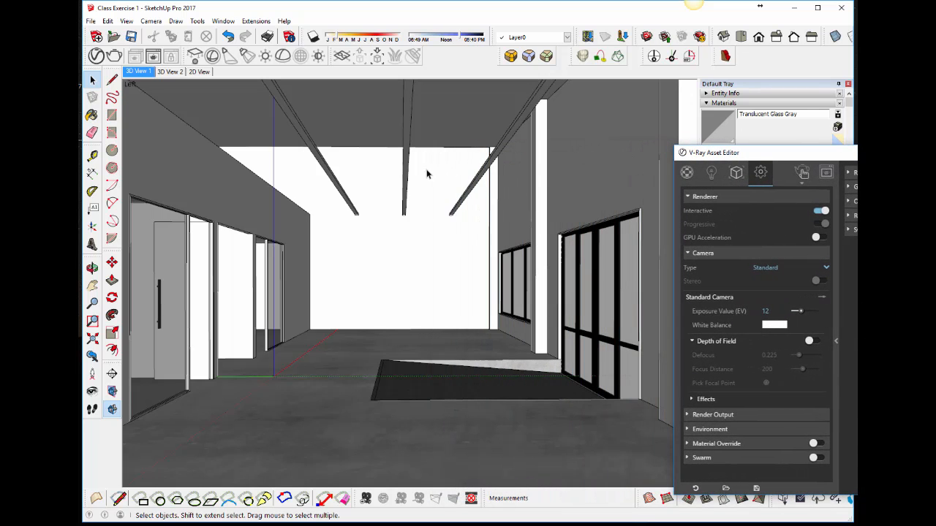
Select the three long ceiling beams together and combine them into one group
left_click(307, 142)
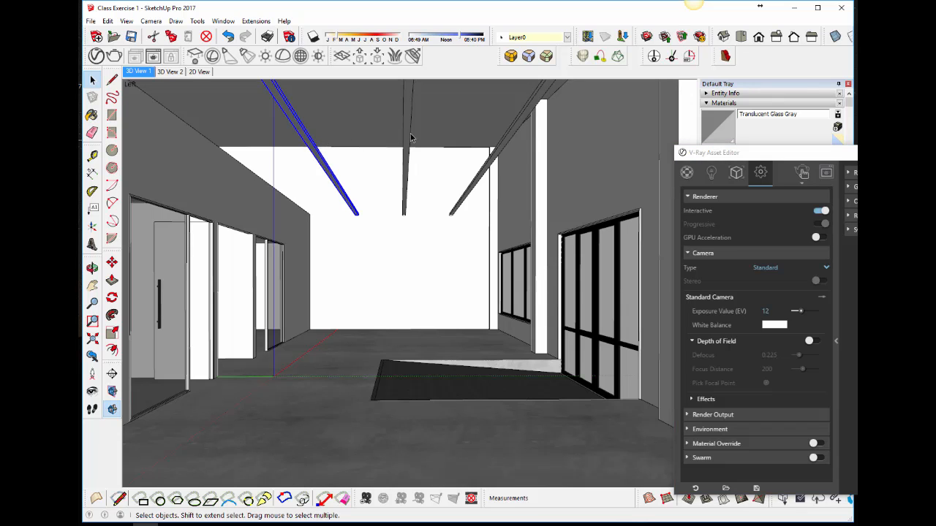
left_click(407, 139)
left_click(503, 149)
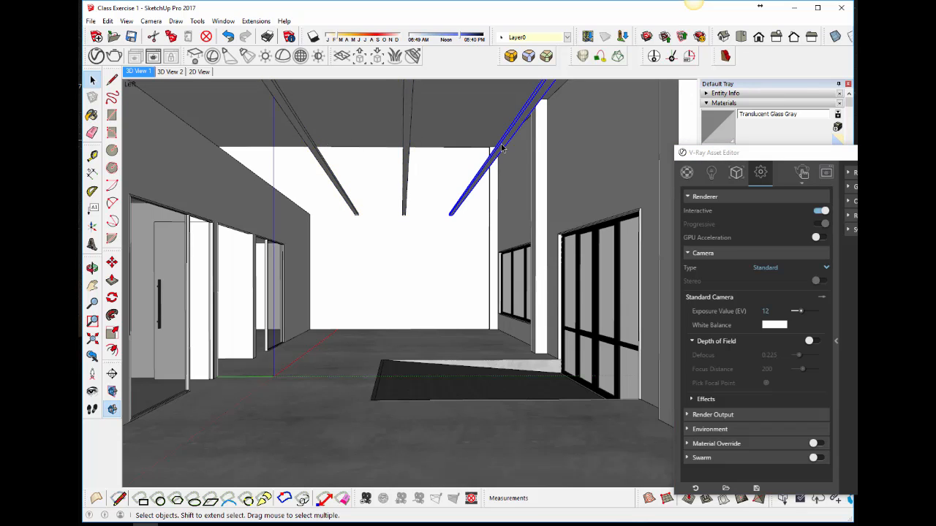
left_click(408, 117)
left_click(293, 119)
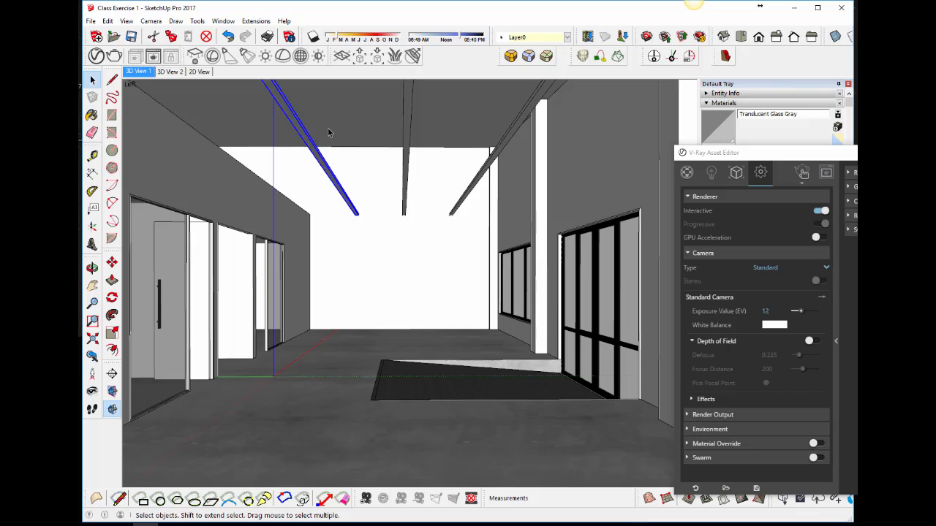
left_click(408, 116, "shift")
left_click(515, 135, "shift")
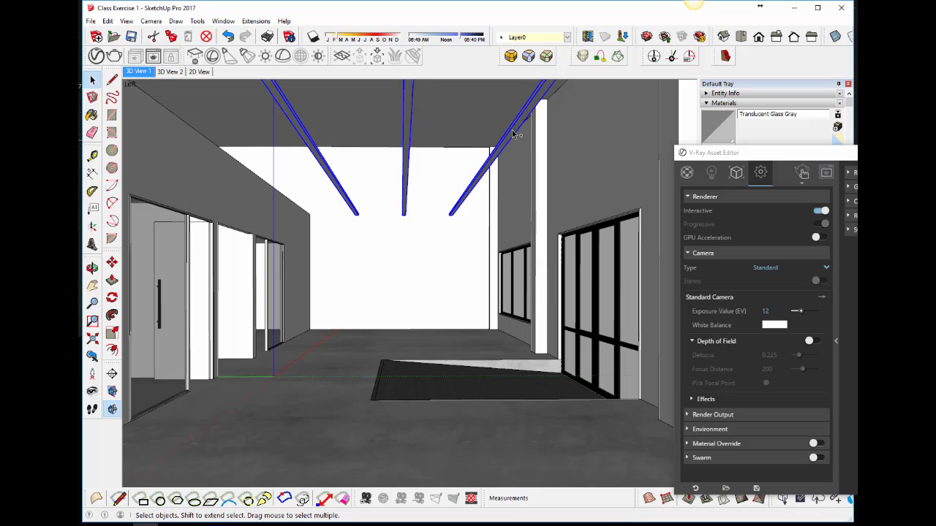
right_click(409, 108)
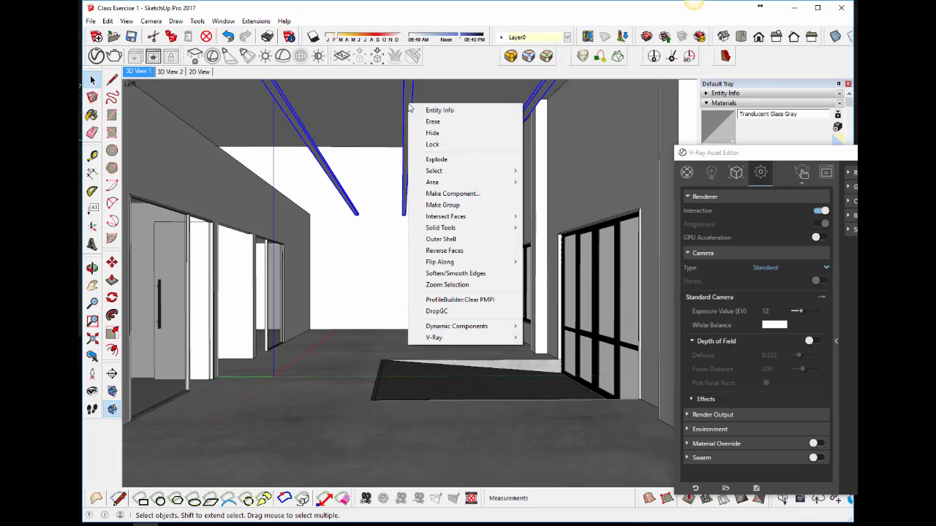
left_click(439, 207)
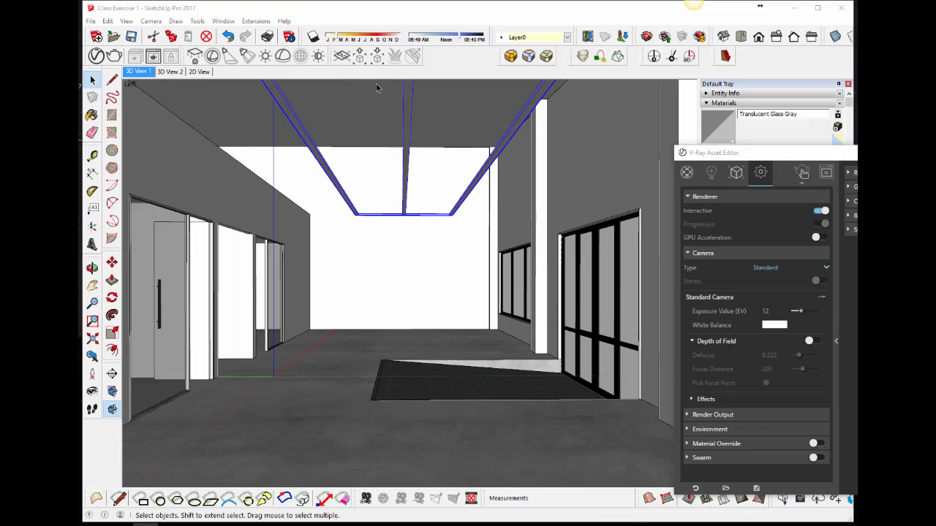
Explode the three individual beam groups inside the combined ceiling beam group, then close the group
double_click(407, 142)
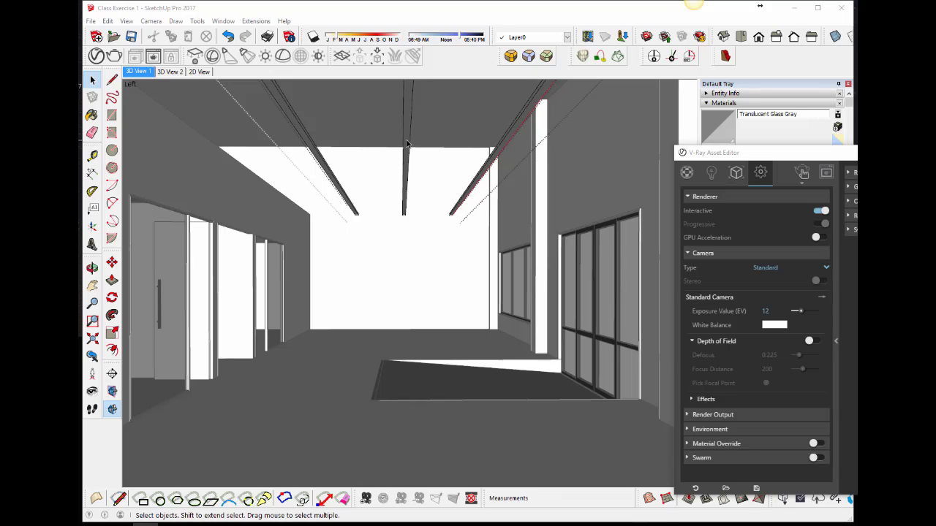
middle_click_drag(407, 142, 406, 139)
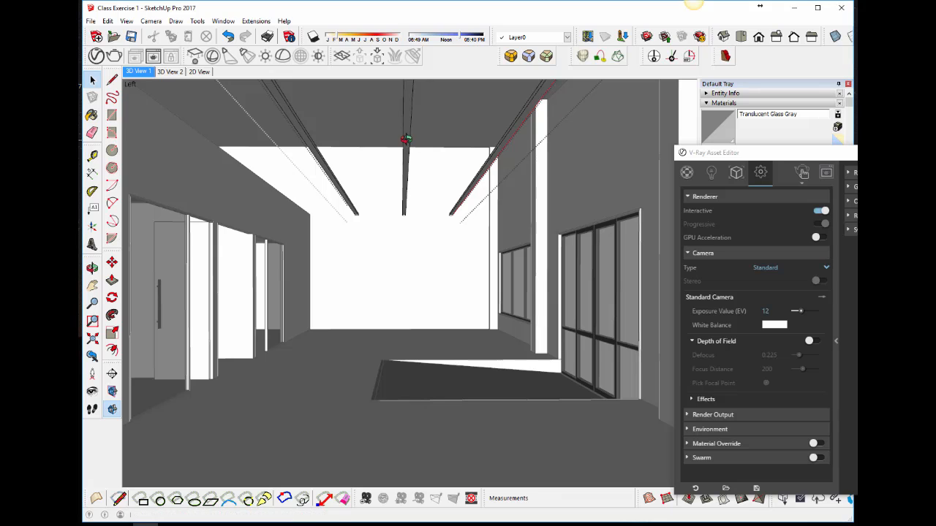
key("Escape")
right_click(407, 140)
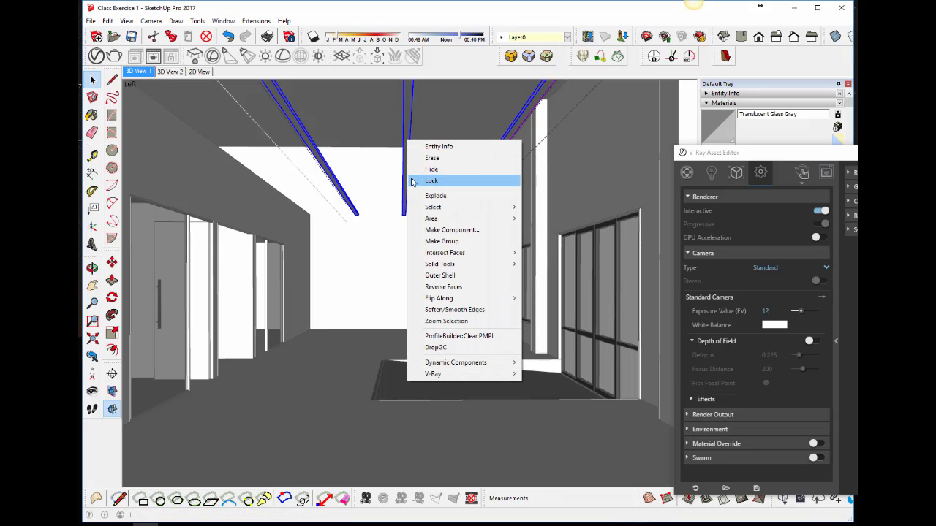
left_click(434, 196)
left_click(432, 174)
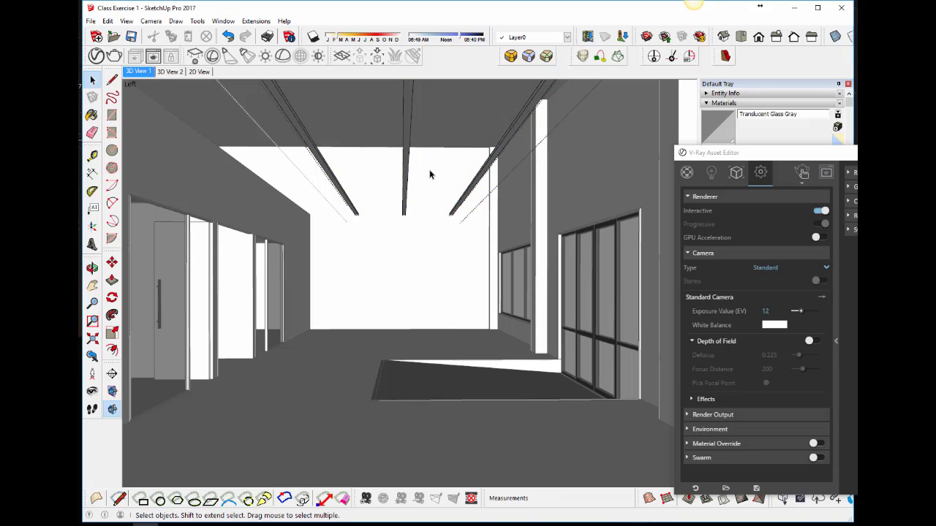
left_click(491, 246)
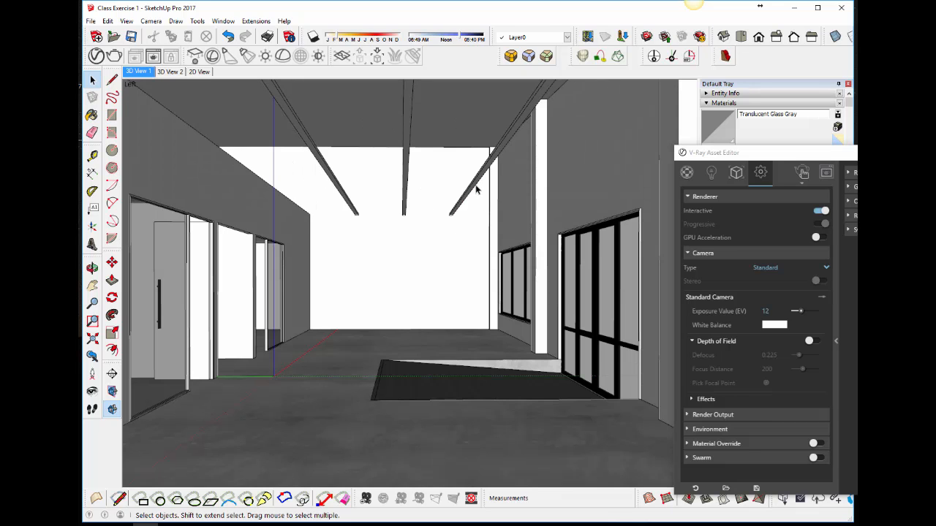
Convert the combined ceiling beam group into a V-Ray mesh light and show its settings in the Asset Editor
left_click(476, 185)
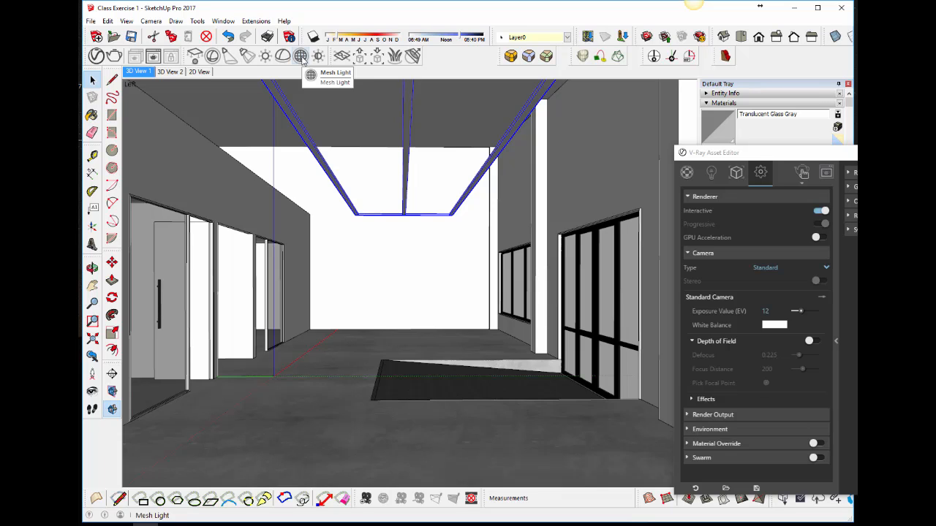
left_click(301, 57)
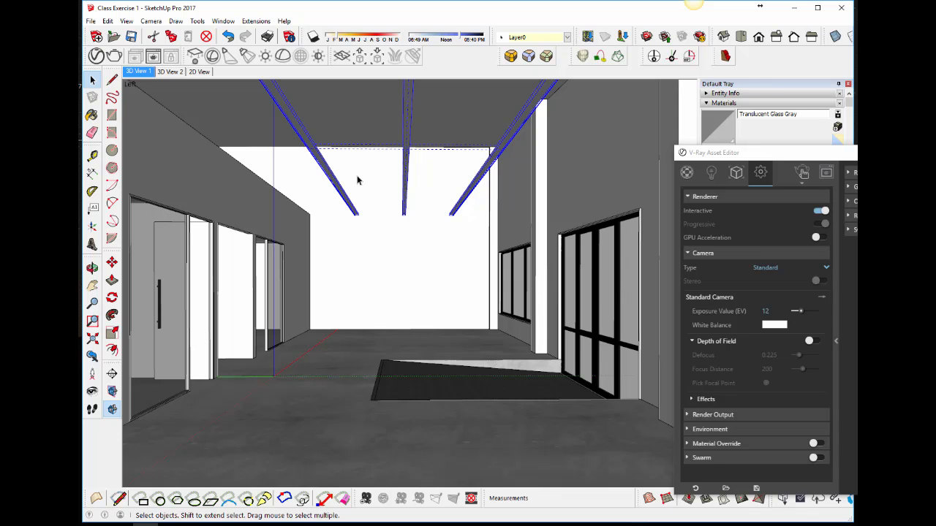
left_click_drag(692, 149, 142, 82)
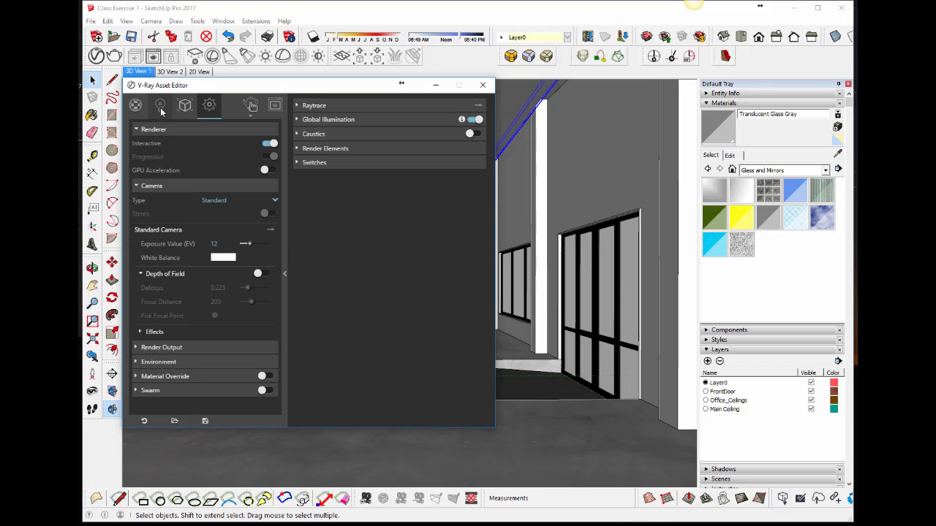
left_click(159, 107)
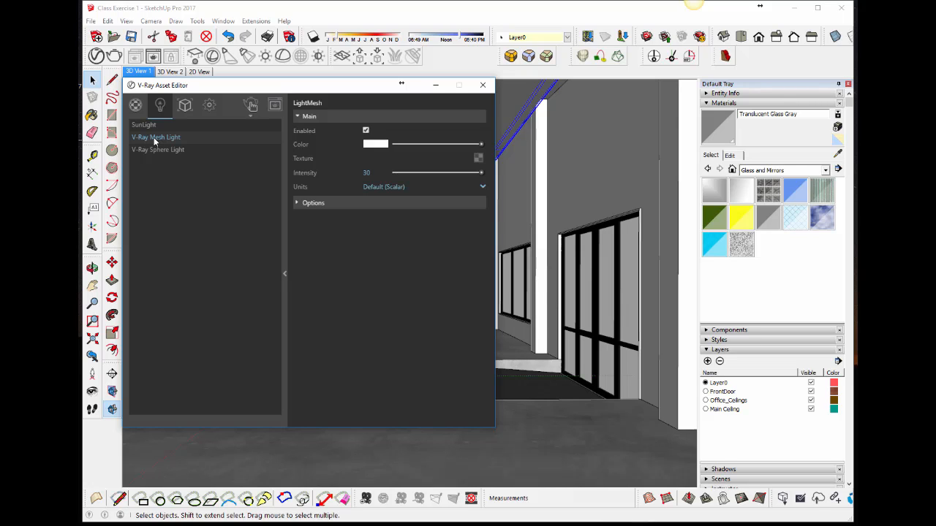
left_click_drag(176, 87, 145, 94)
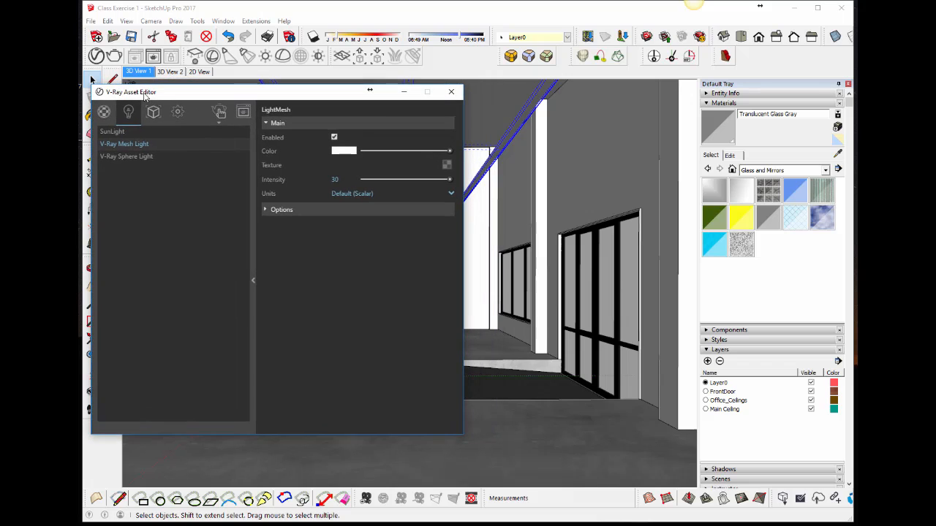
Render the interior with V-Ray Interactive to check the mesh-lit beams, then stop the render
left_click(217, 123)
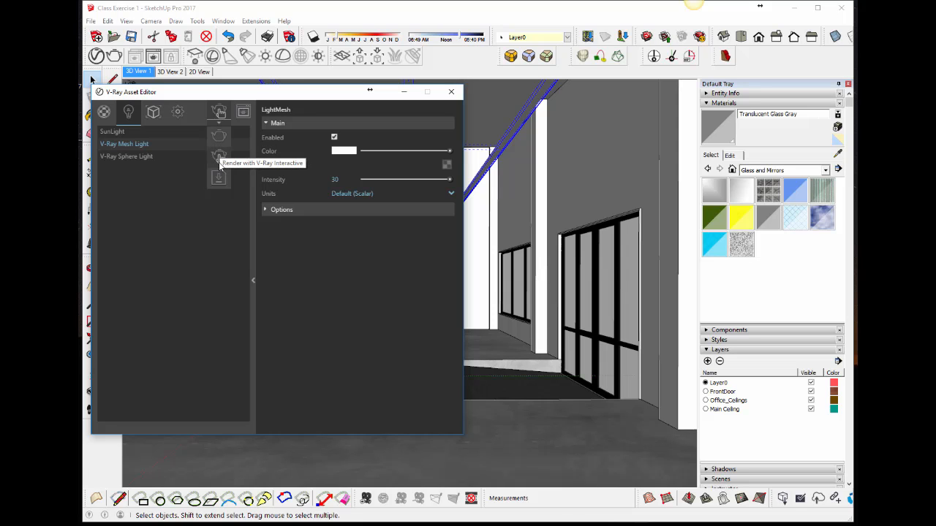
left_click(218, 160)
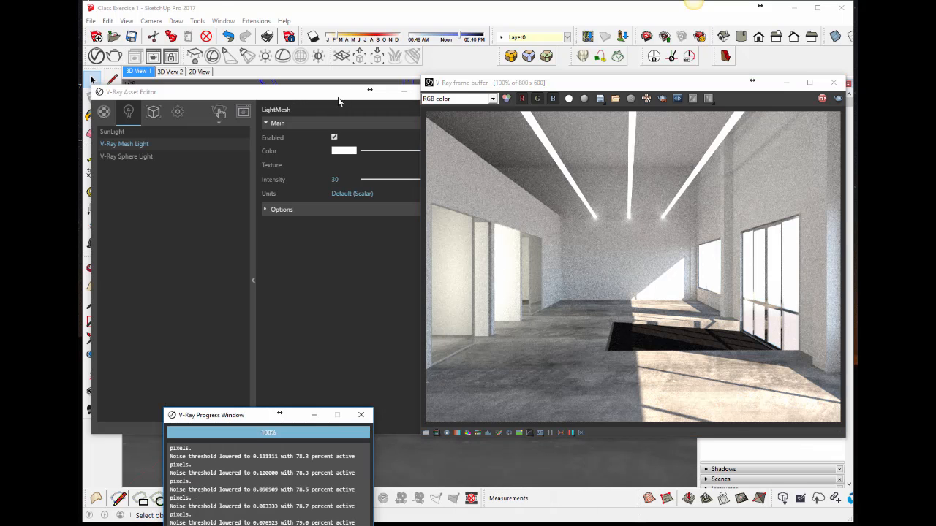
left_click_drag(338, 97, 335, 89)
left_click_drag(532, 85, 530, 82)
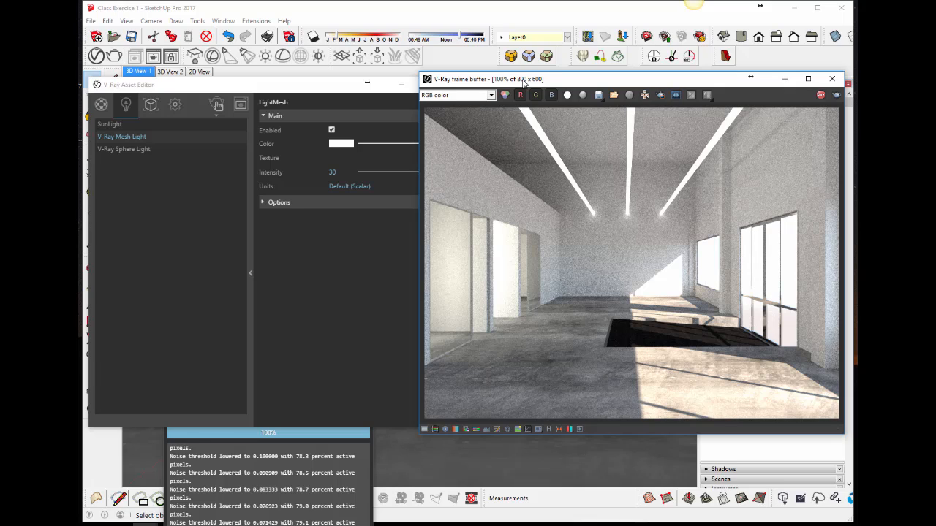
left_click(822, 96)
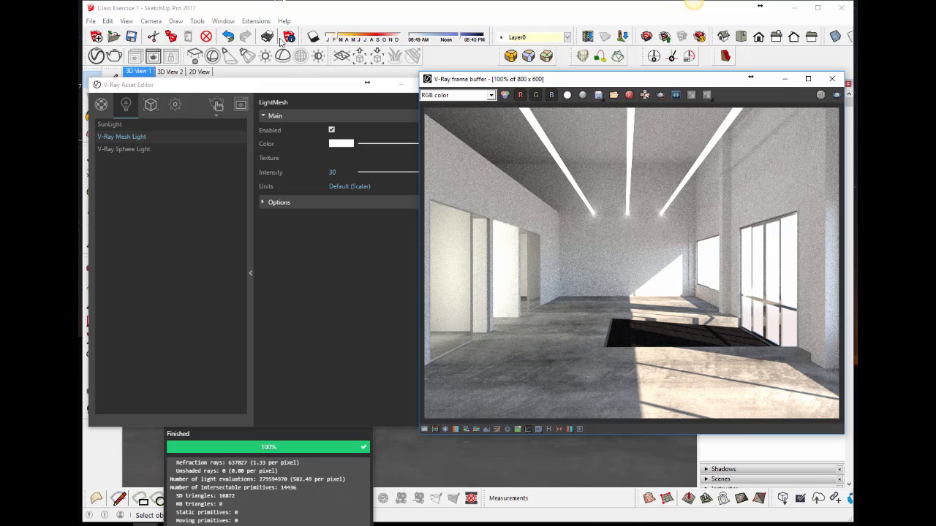
Return to the render settings, collapse the Camera section and expand the Render Output section
left_click_drag(291, 90, 292, 86)
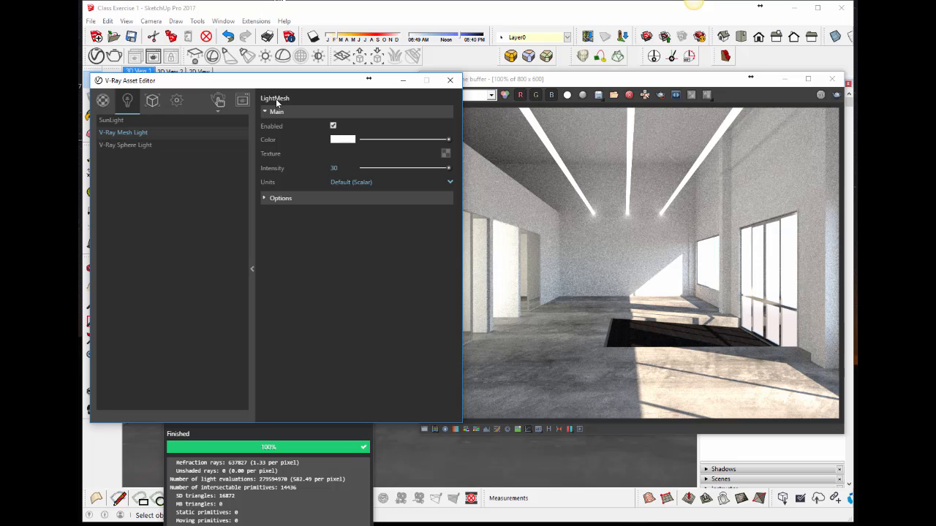
left_click(176, 102)
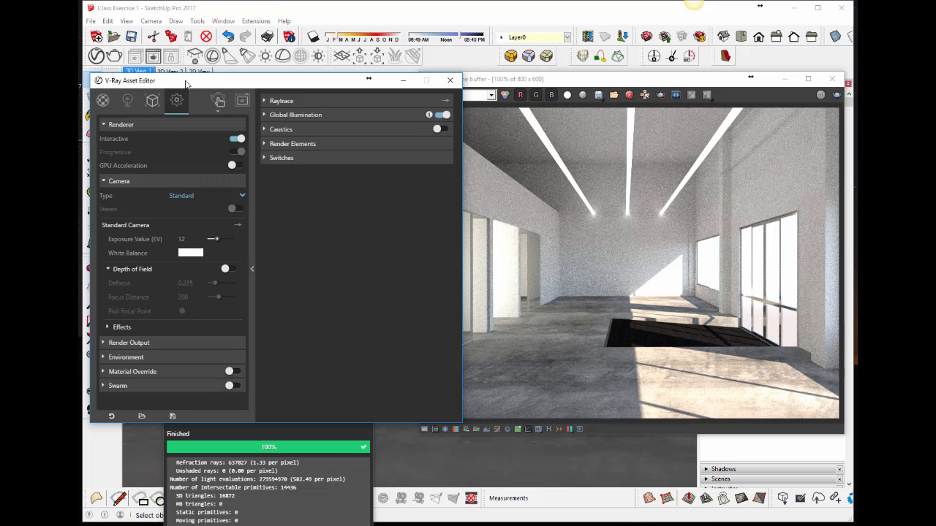
left_click_drag(183, 83, 190, 65)
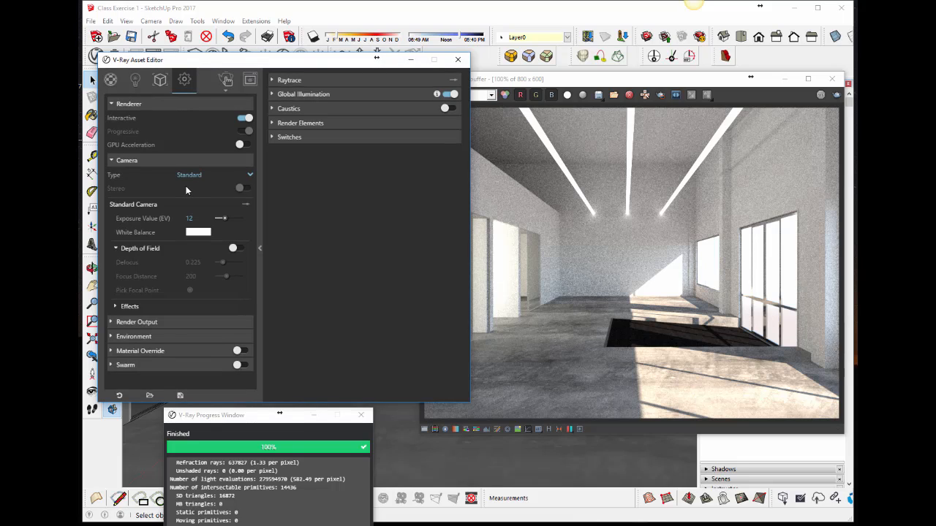
left_click(134, 162)
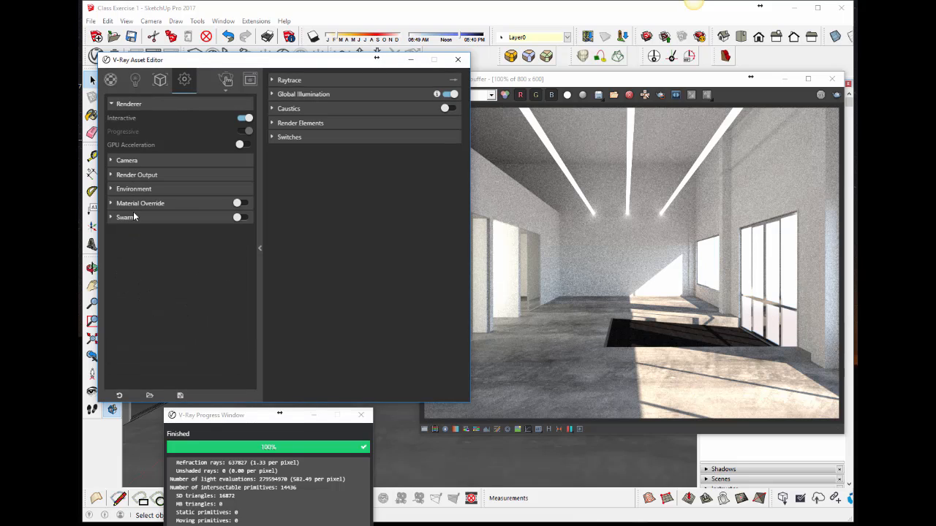
left_click(136, 176)
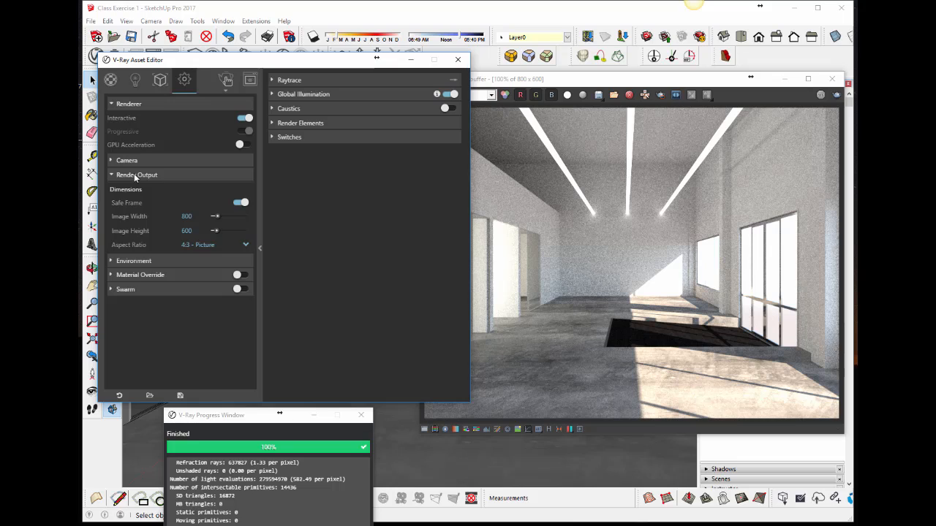
left_click(135, 177)
left_click(136, 160)
left_click(135, 161)
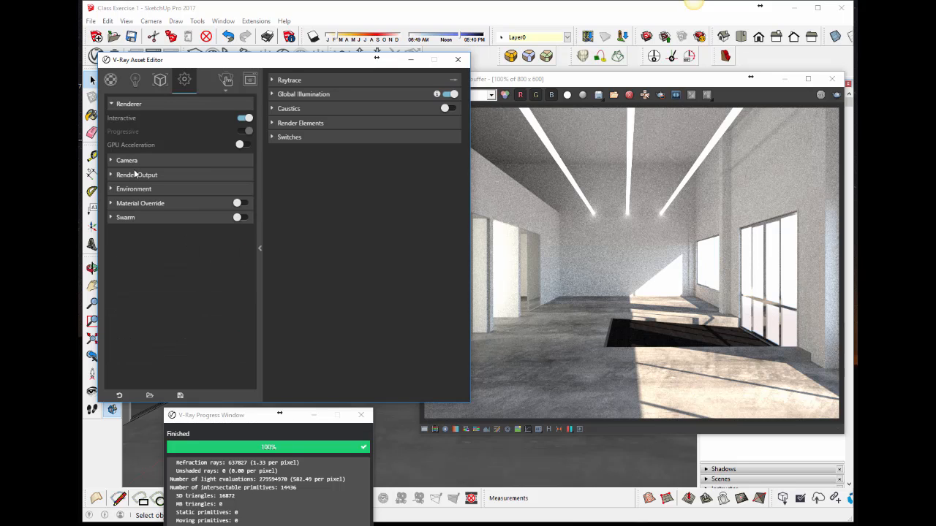
left_click(135, 176)
left_click(135, 176)
left_click(135, 176)
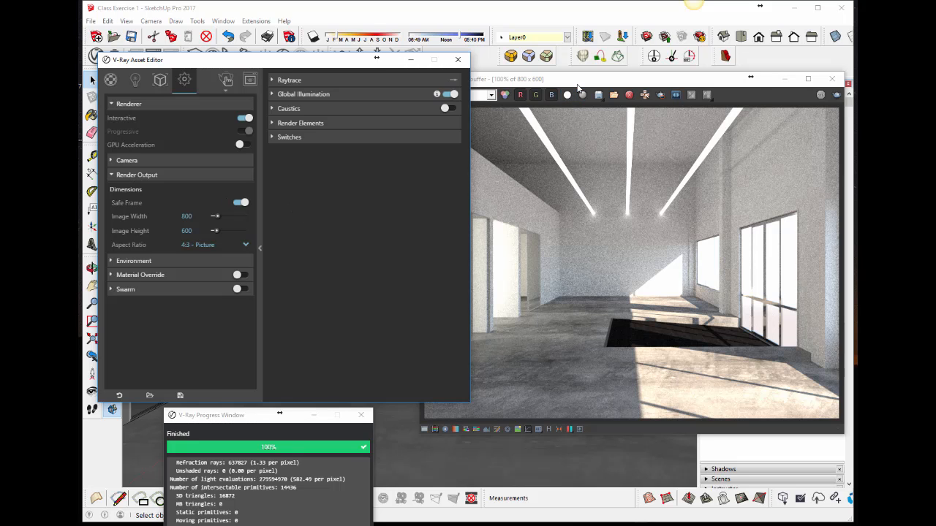
Set the render output's aspect ratio to 16:9 - Widescreen and its image width to 800
left_click_drag(577, 86, 580, 115)
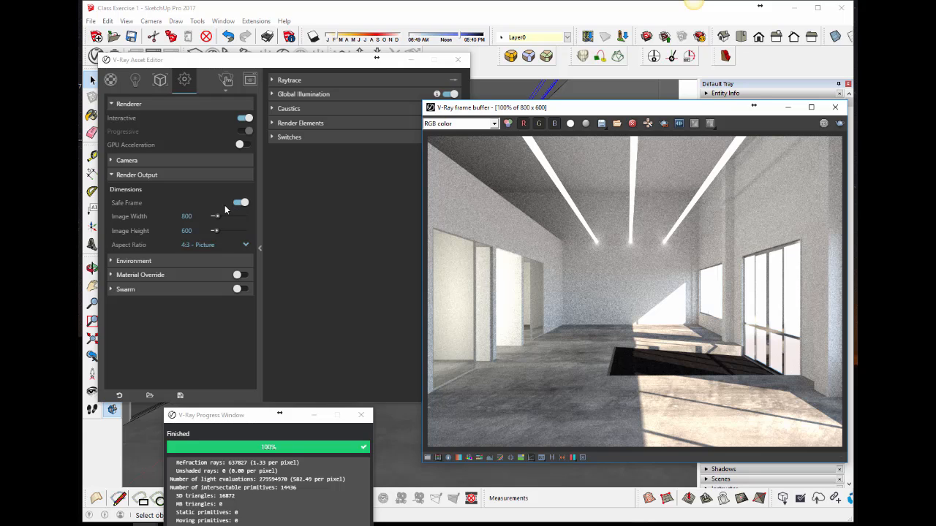
left_click(247, 248)
left_click(247, 247)
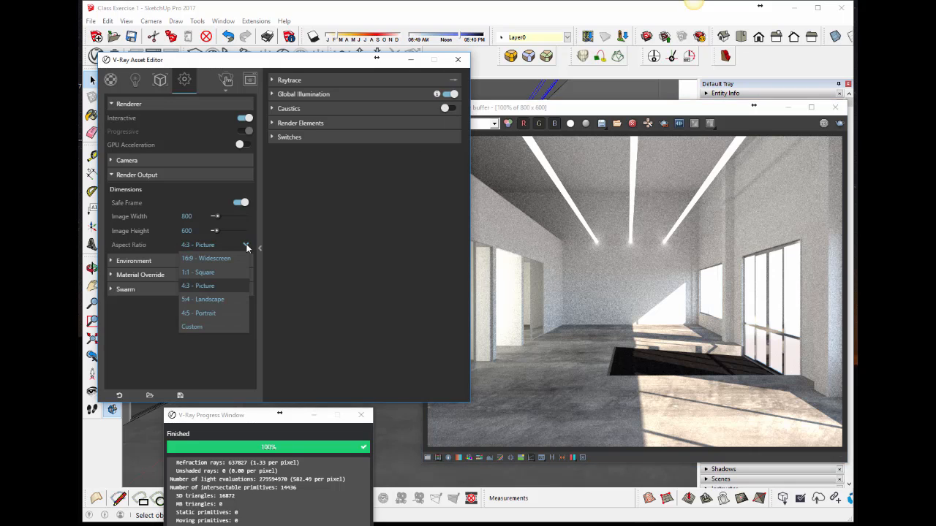
left_click(212, 259)
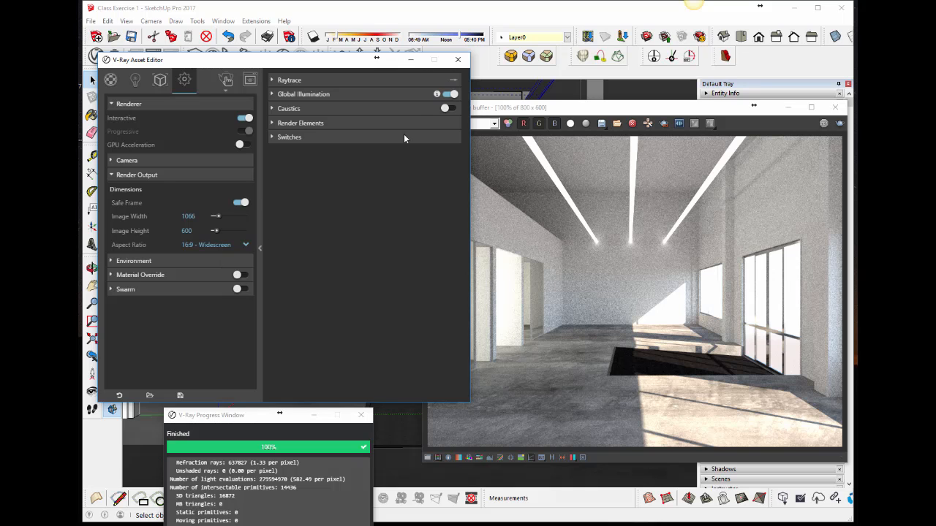
mouse_move(347, 63)
left_mouse_down()
mouse_move(331, 79)
mouse_move(301, 261)
mouse_move(321, 188)
mouse_move(321, 102)
left_mouse_up()
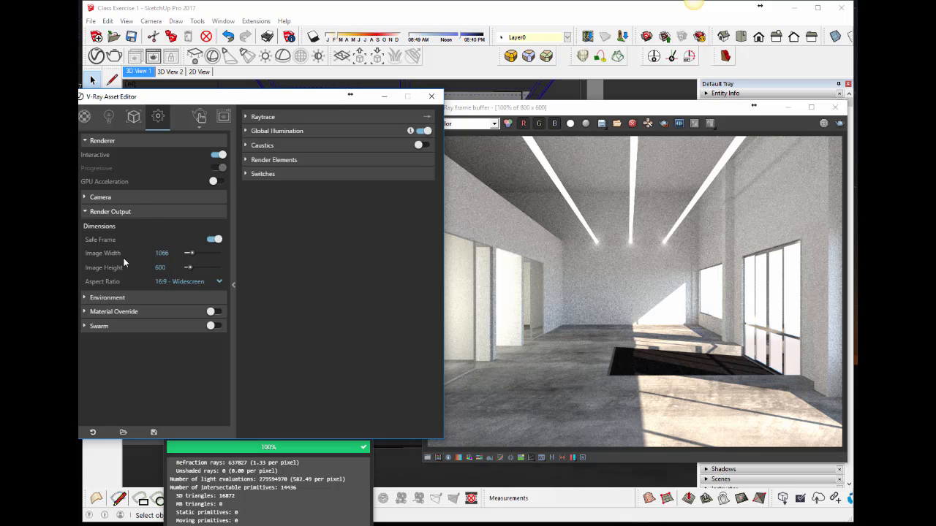
double_click(161, 253)
type("800")
key("Return")
Expand the Render Elements section of the render settings and add a Denoiser element
mouse_move(520, 107)
left_mouse_down()
mouse_move(541, 103)
mouse_move(539, 91)
mouse_move(519, 91)
left_mouse_up()
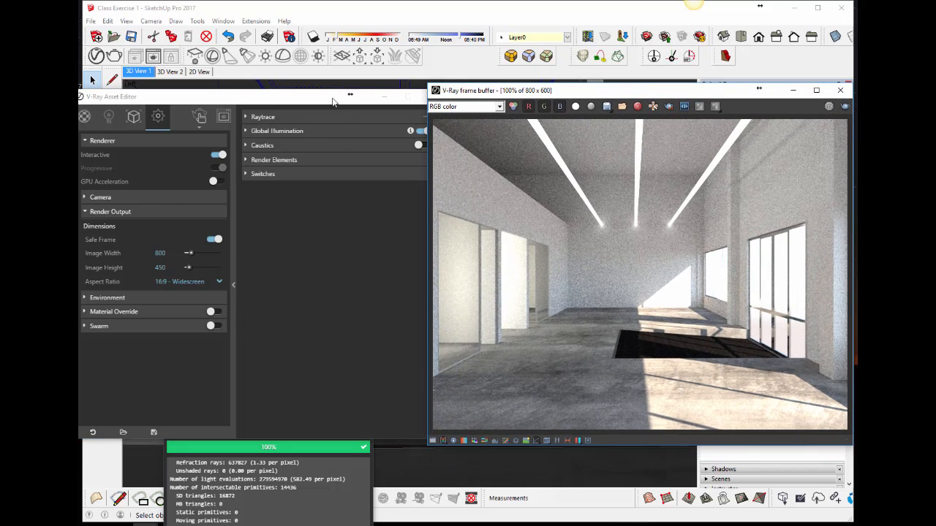
left_click_drag(292, 102, 306, 103)
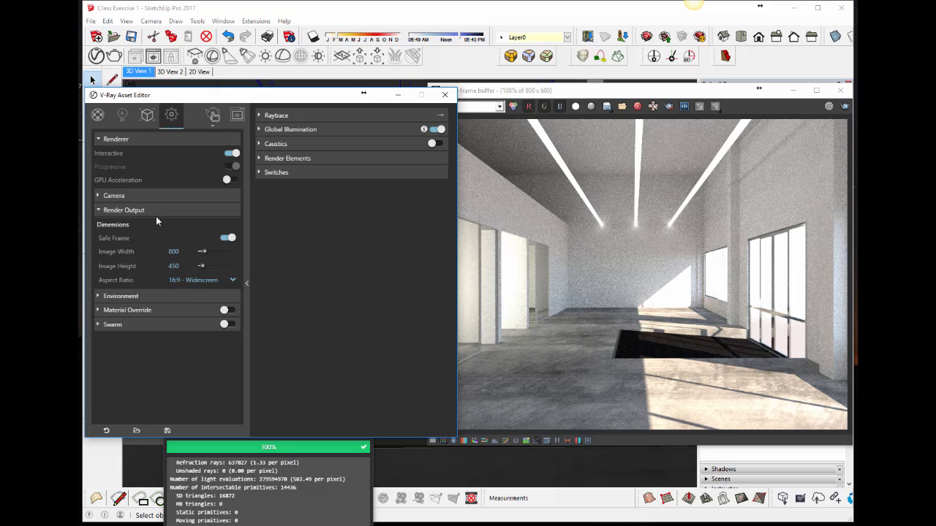
left_click(271, 161)
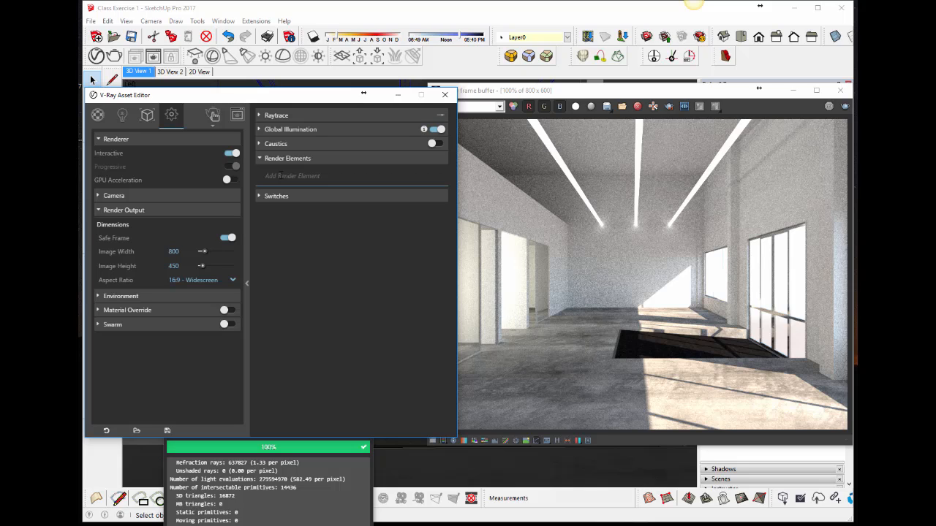
left_click(290, 176)
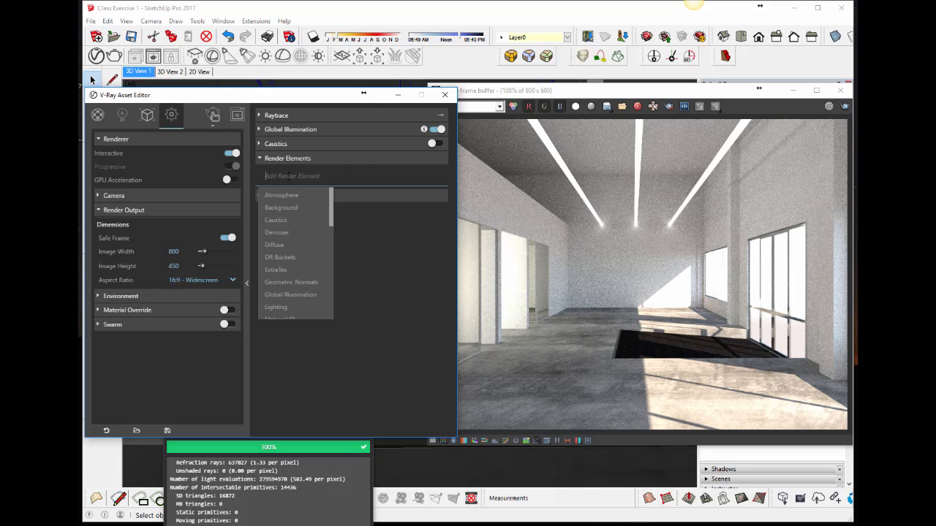
left_click(289, 232)
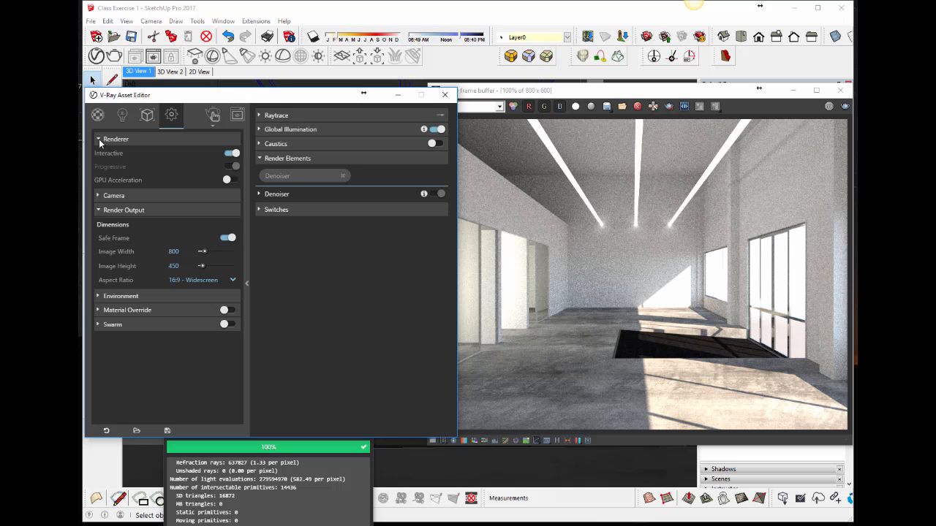
Start a V-Ray production render of the interior and move the frame buffer clear of the render settings
mouse_move(211, 129)
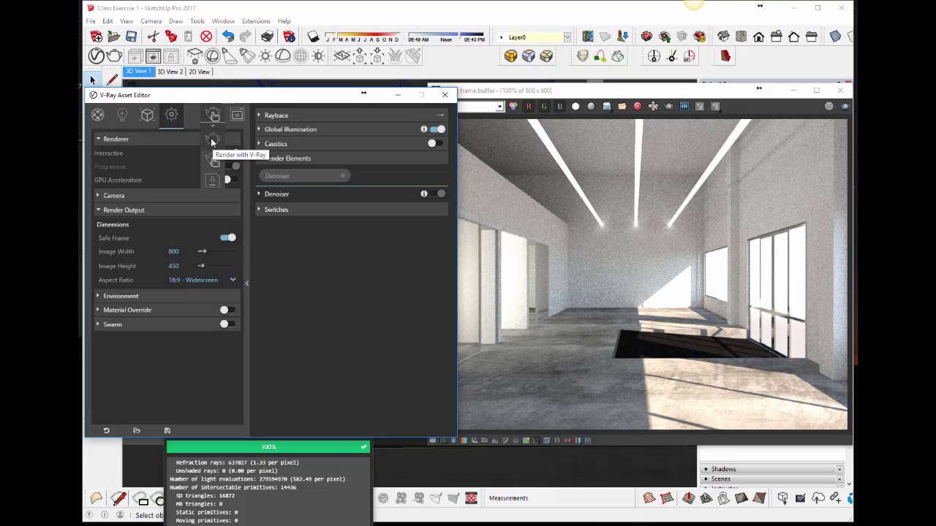
left_click(212, 140)
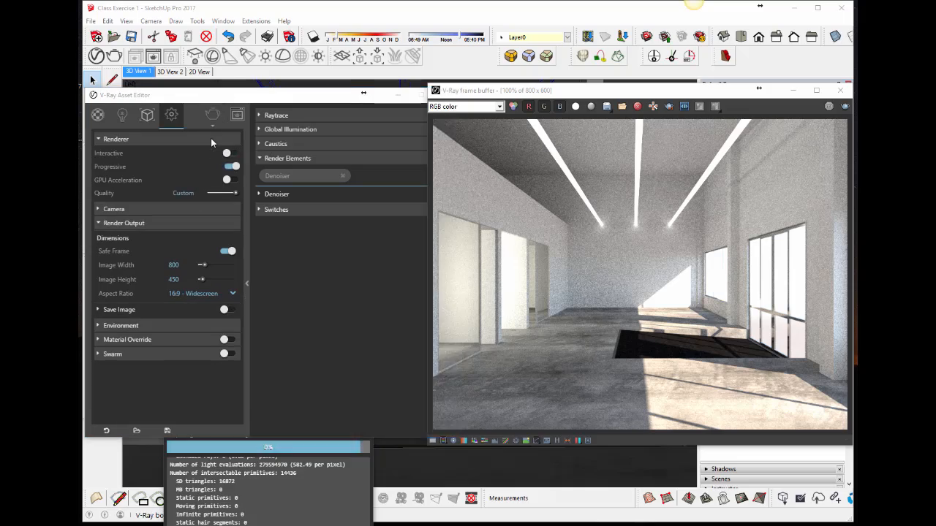
left_click_drag(443, 137, 547, 98)
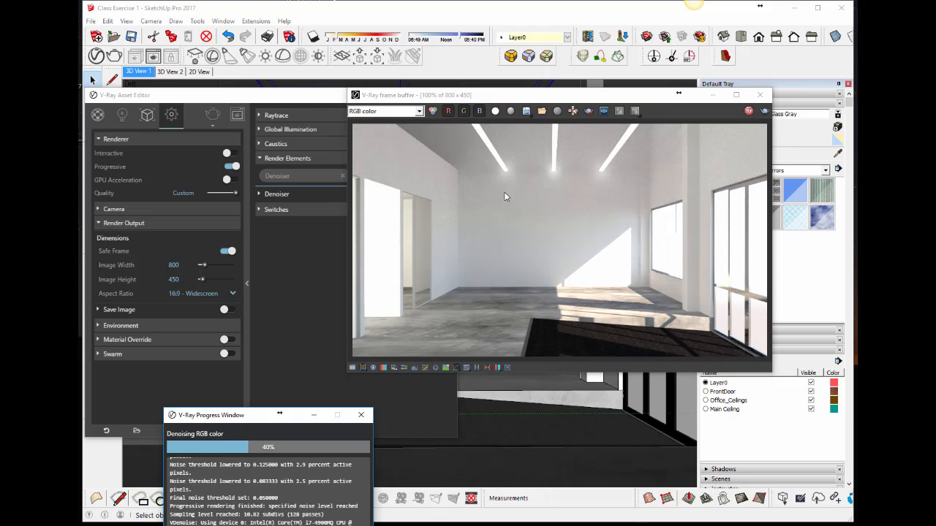
Compare the RGB color and Denoiser channels in the frame buffer, ending on Denoiser once the render is finished
left_click(420, 111)
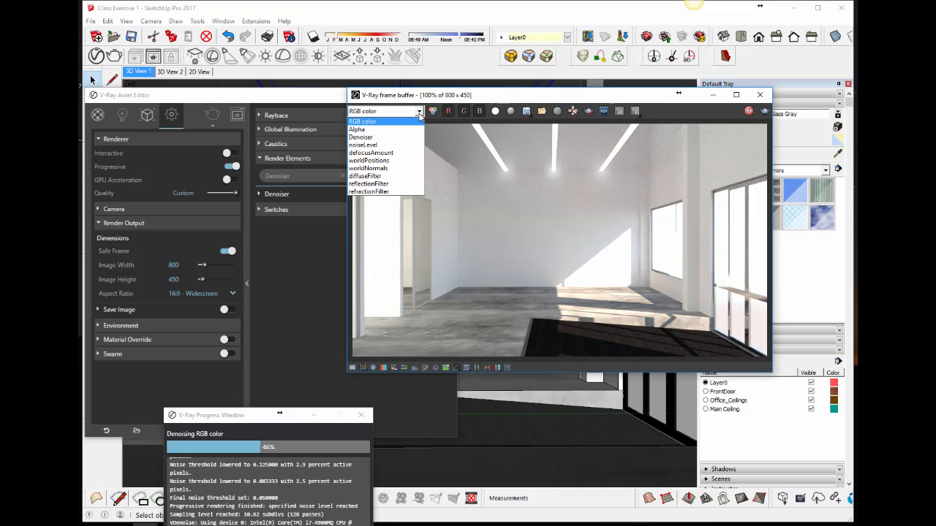
left_click(406, 138)
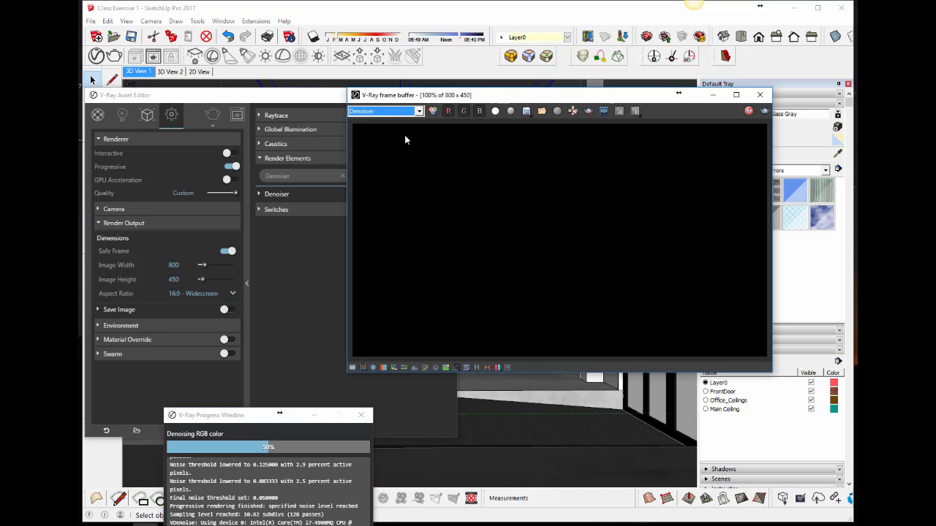
left_click(420, 111)
left_click(369, 118)
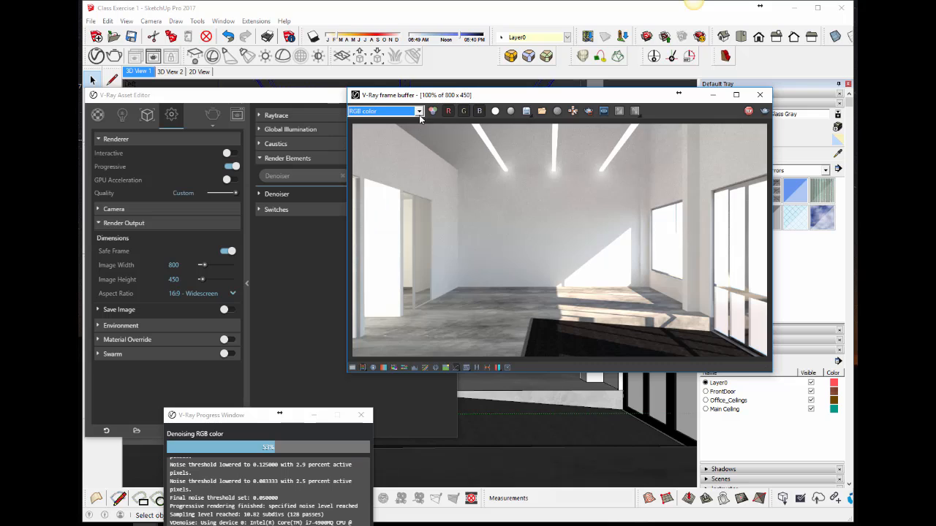
left_click_drag(226, 418, 186, 254)
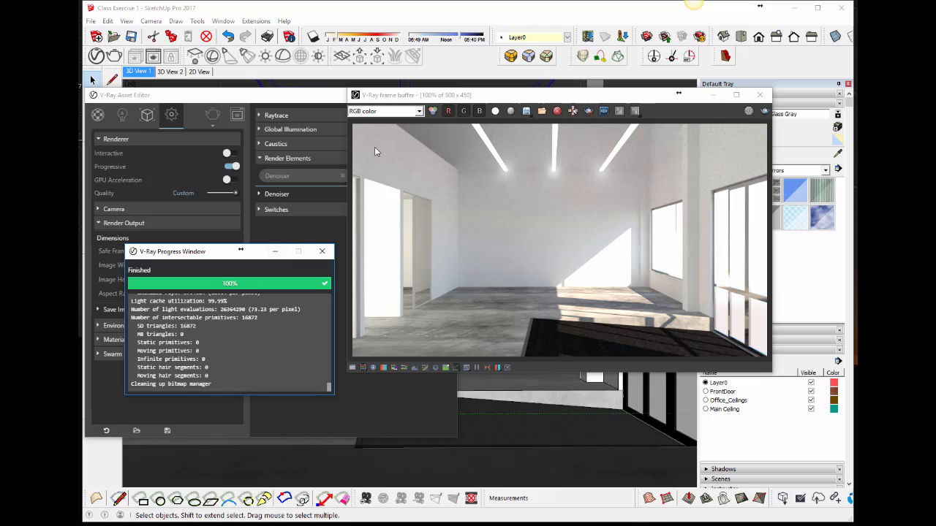
left_click(419, 111)
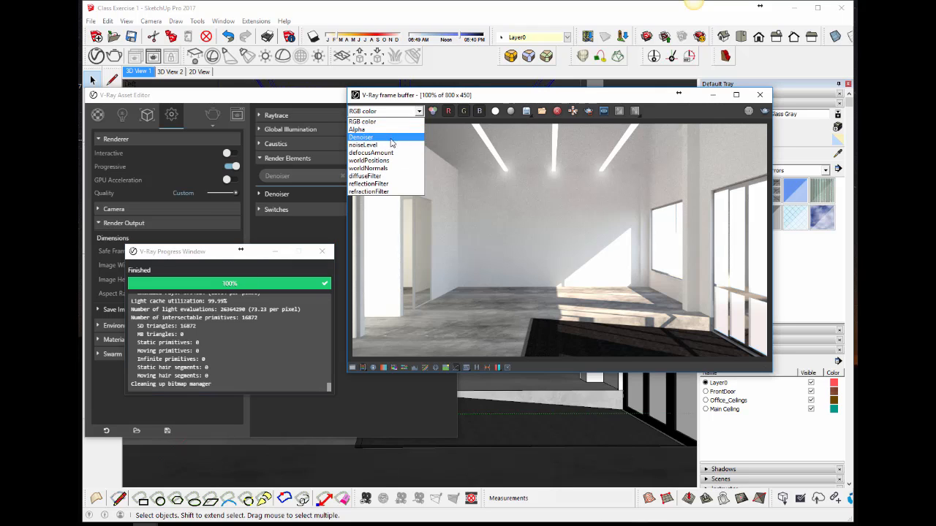
left_click(391, 137)
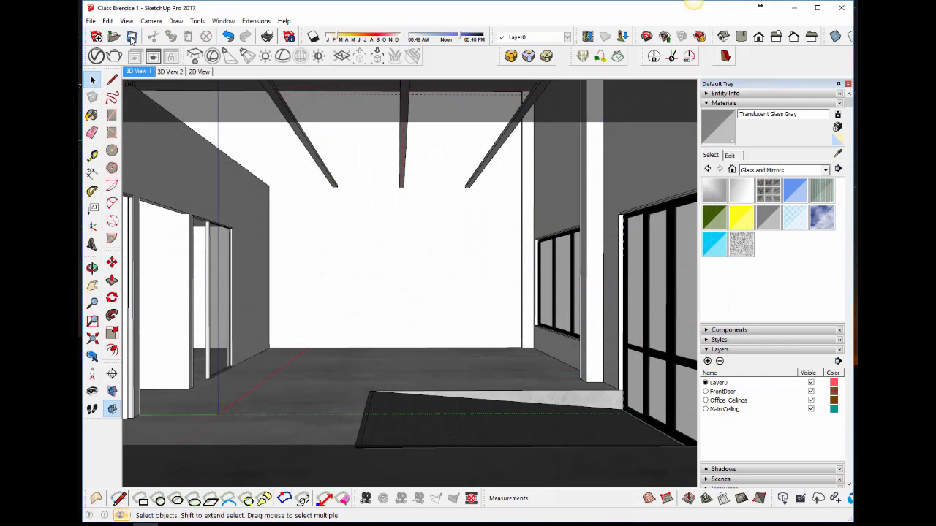
Place a V-Ray dome light on the concrete floor beside the dark floor rectangle and return to the 3D View 1 scene
left_click(283, 58)
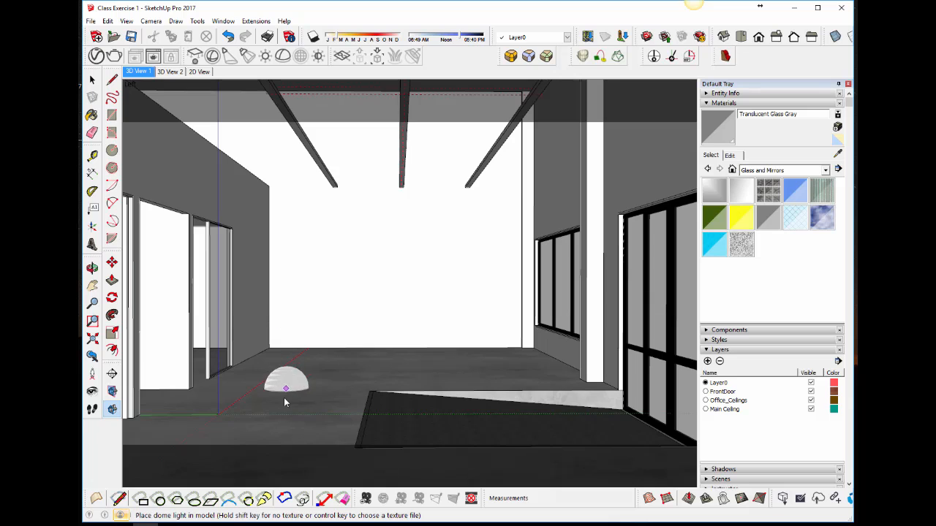
left_click(282, 420)
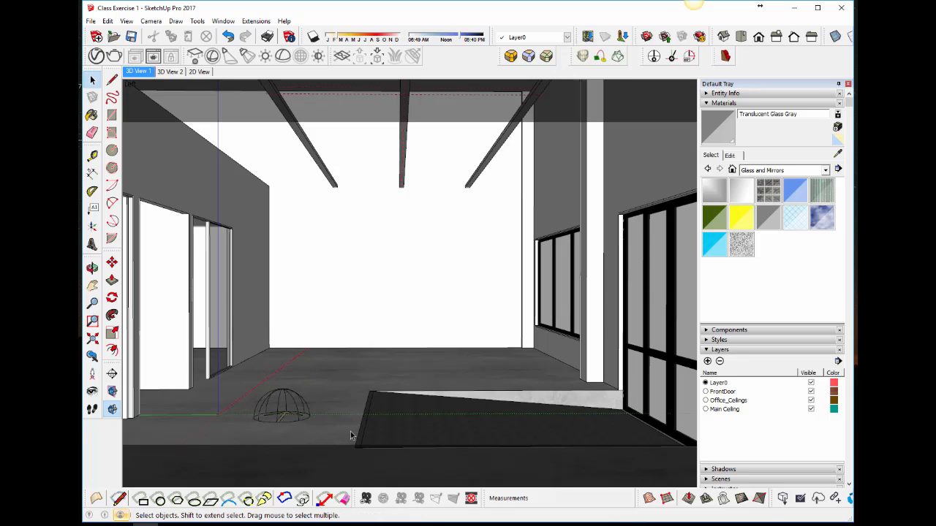
scroll(277, 426, "up", 5)
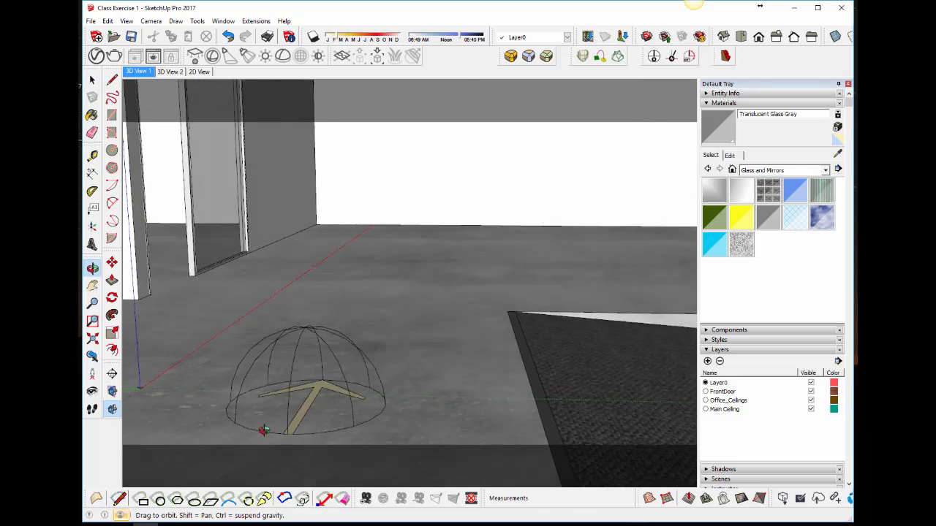
middle_click_drag(264, 430, 257, 443)
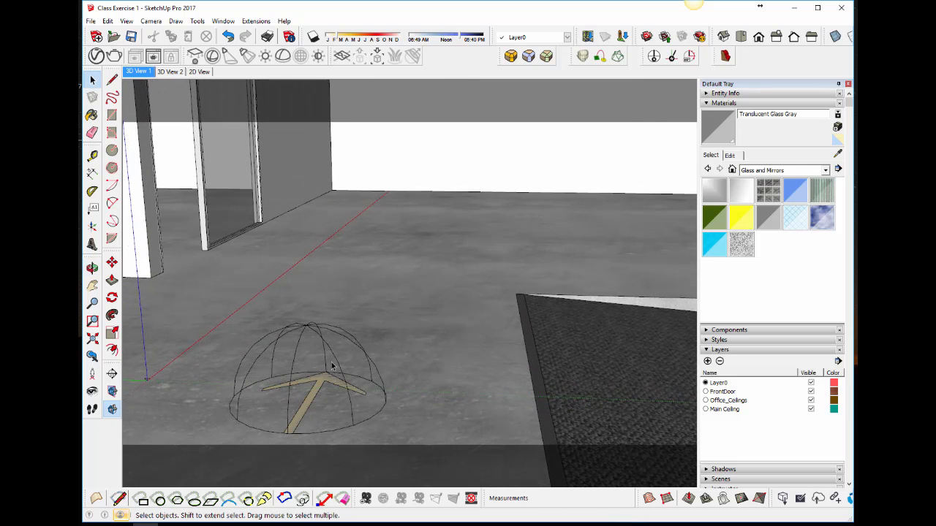
left_click(139, 73)
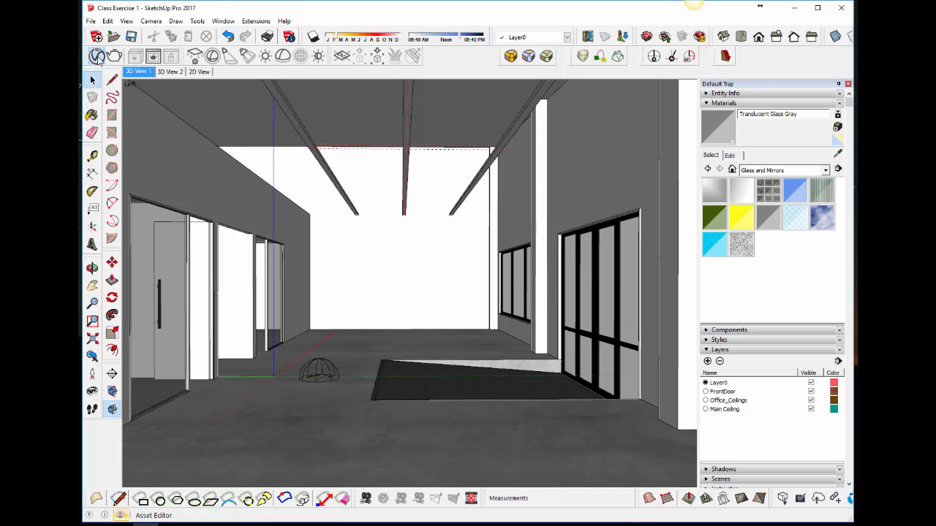
Show the dome light's settings in the Asset Editor and expand its Options section
left_click(96, 57)
left_click_drag(236, 145, 280, 124)
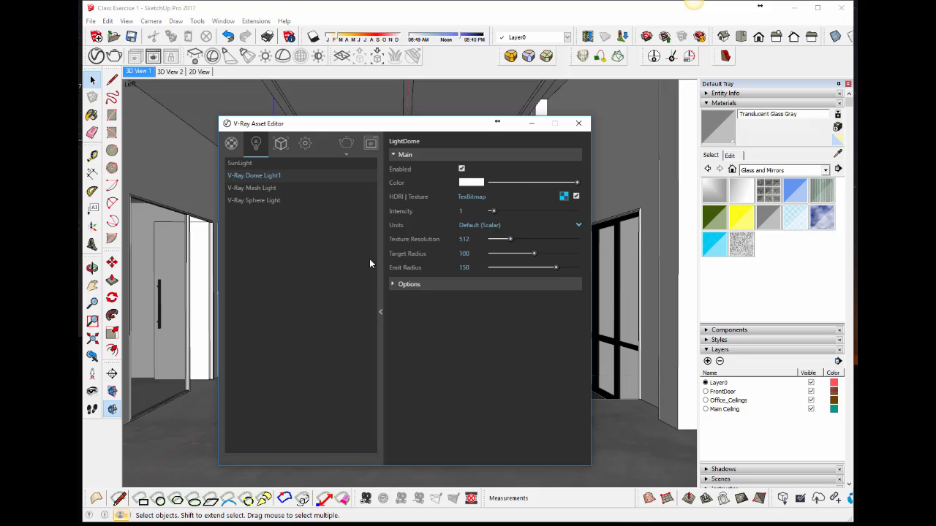
left_click(392, 285)
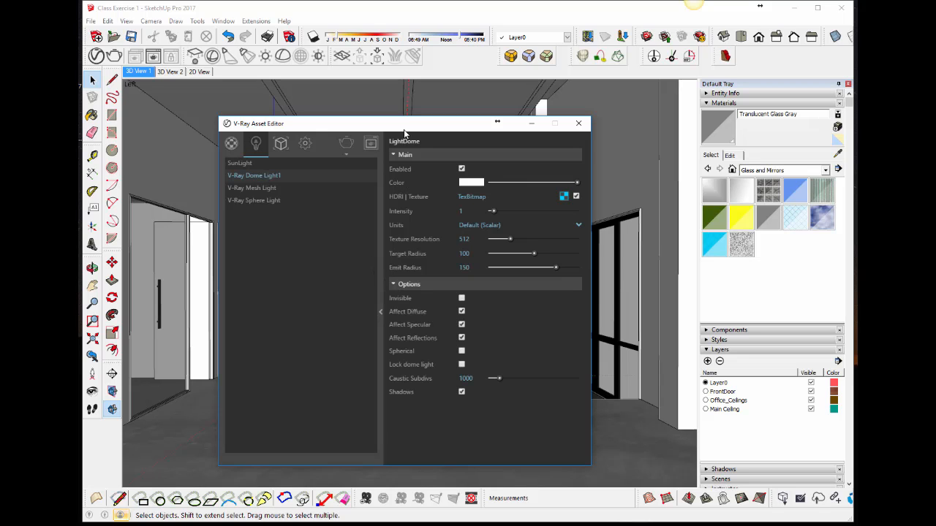
left_click_drag(404, 128, 274, 102)
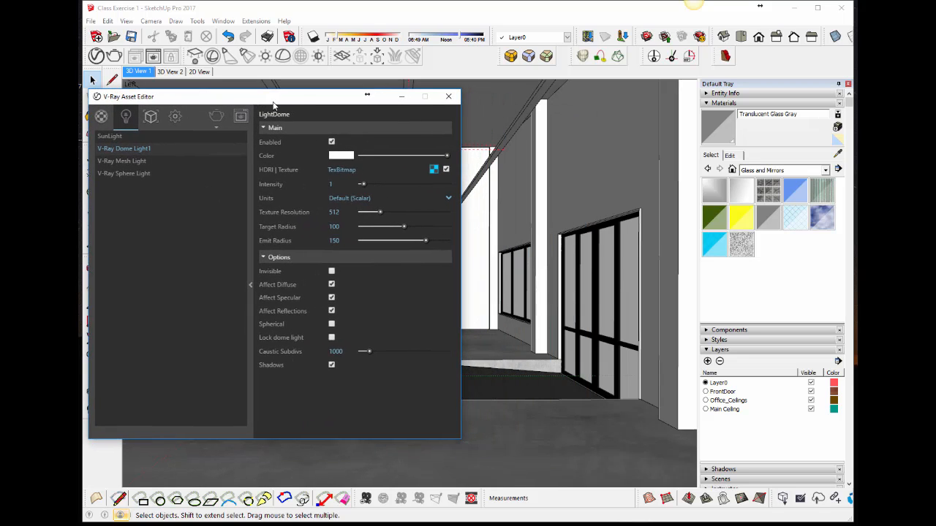
Start a V-Ray Interactive render with the dome light and display the RGB color channel
left_click(219, 128)
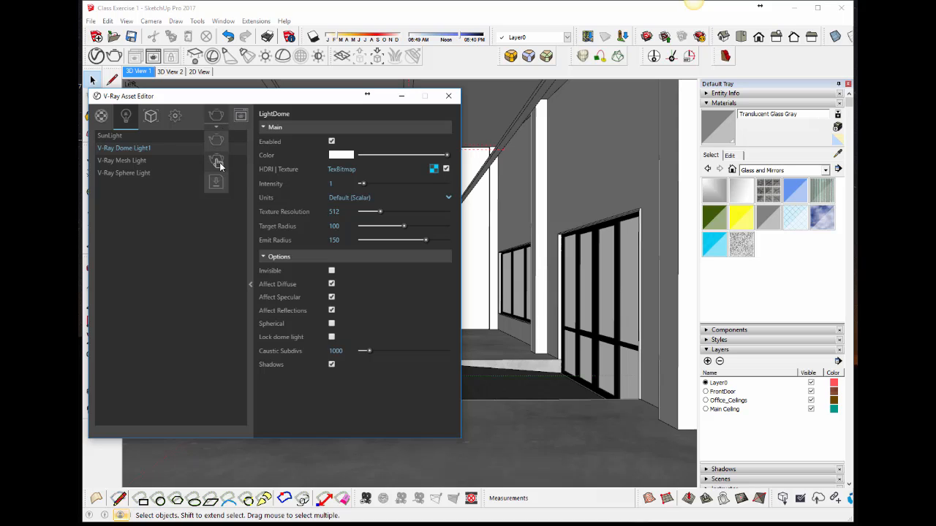
left_click(219, 163)
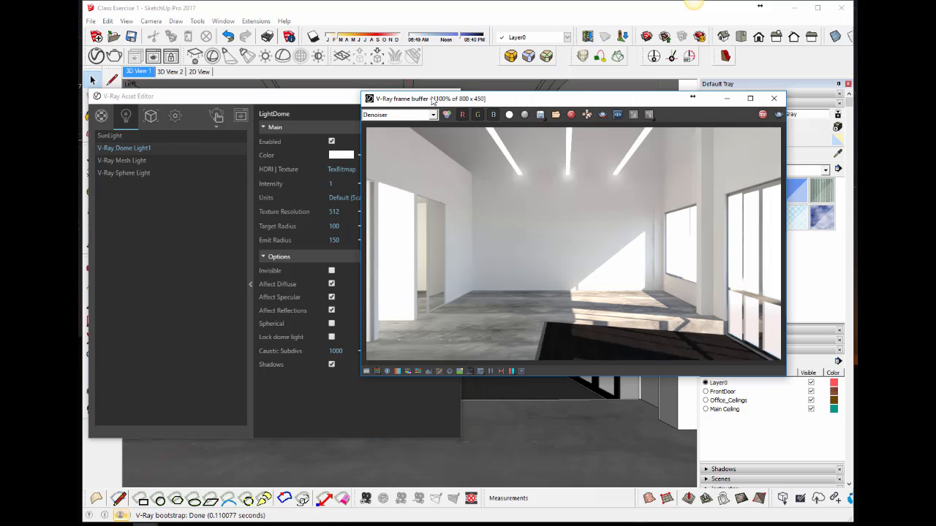
left_click_drag(432, 98, 511, 83)
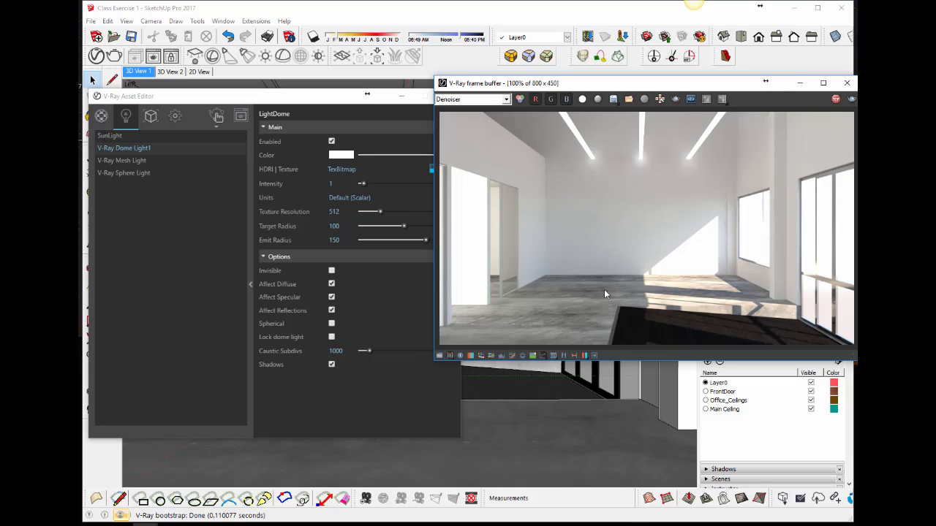
left_click(505, 100)
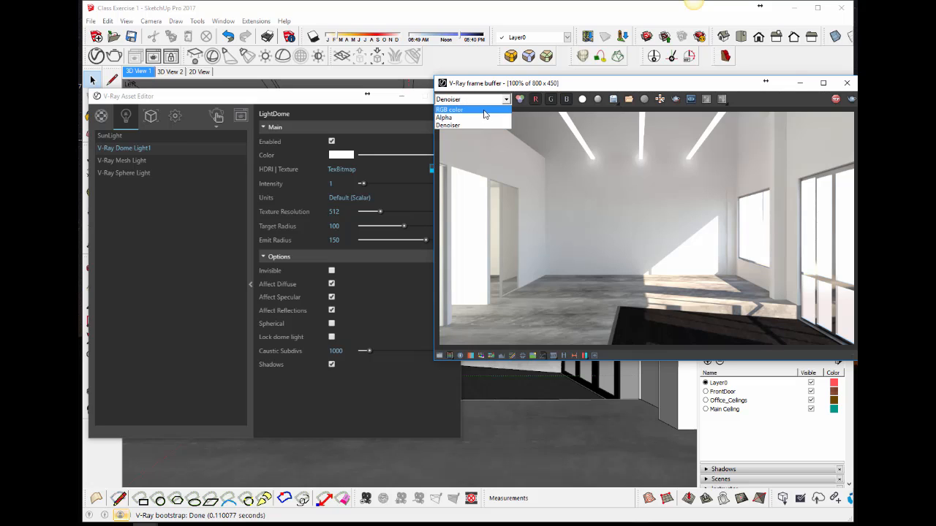
left_click(484, 111)
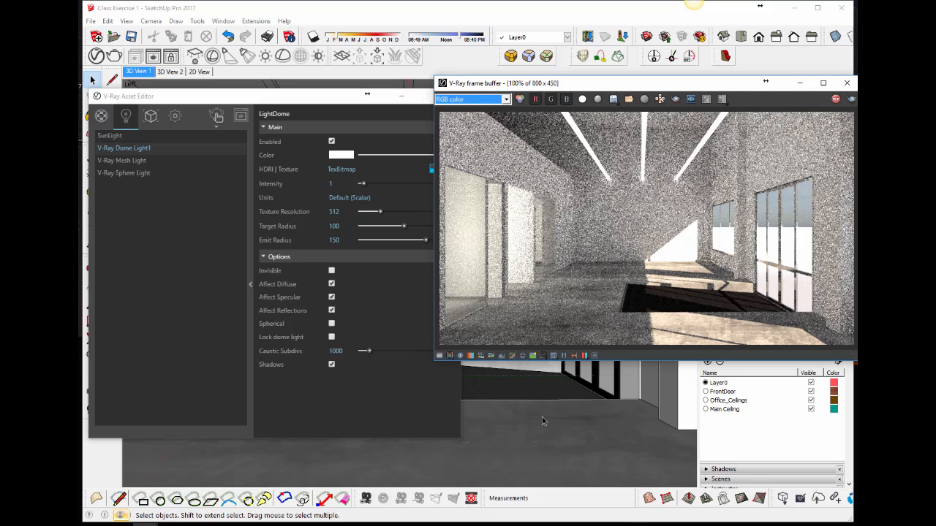
Examine the dome light's sky around the building's exterior in the interactive render, then return to the 3D View 1 scene
mouse_move(541, 421)
middle_mouse_down()
mouse_move(597, 407)
mouse_move(416, 424)
middle_mouse_up()
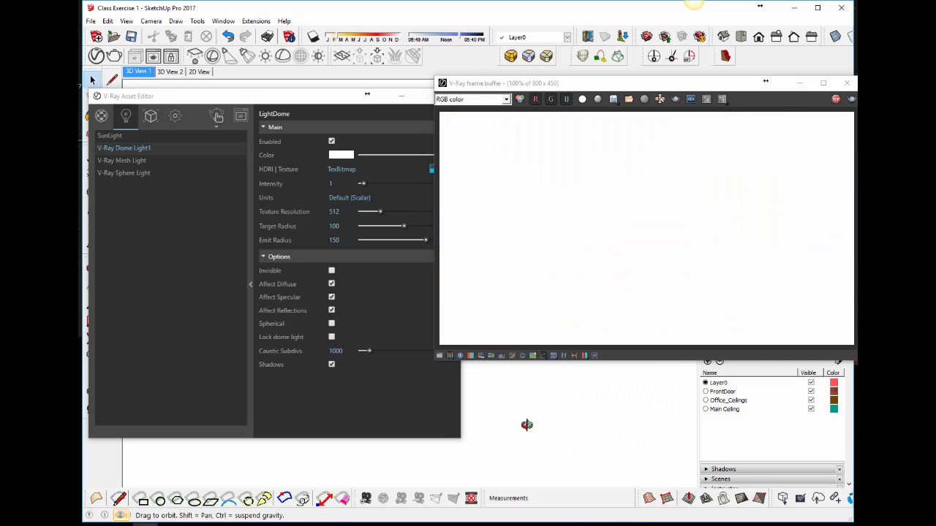
middle_click_drag(526, 424, 427, 437)
middle_click_drag(559, 436, 417, 443)
middle_click_drag(570, 424, 453, 442)
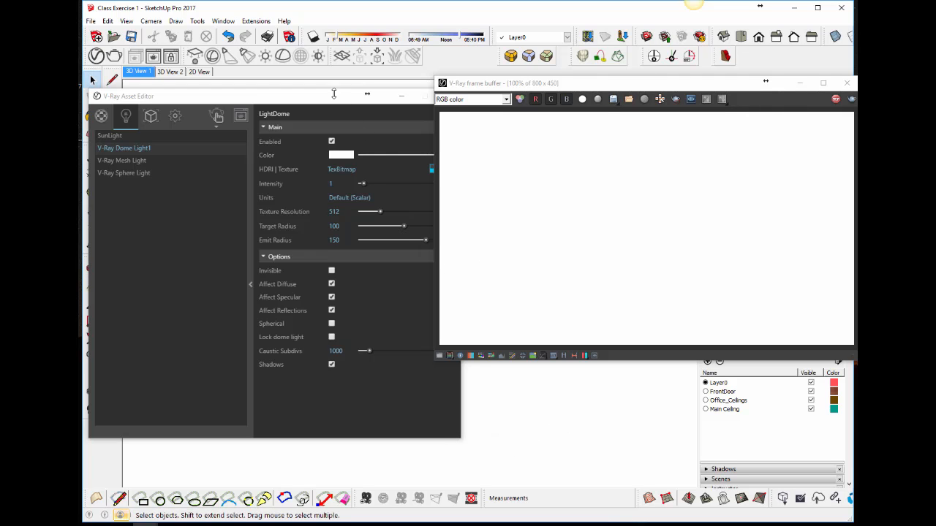
mouse_move(334, 94)
left_mouse_down()
mouse_move(333, 180)
mouse_move(368, 190)
left_mouse_up()
middle_click_drag(328, 138, 256, 160)
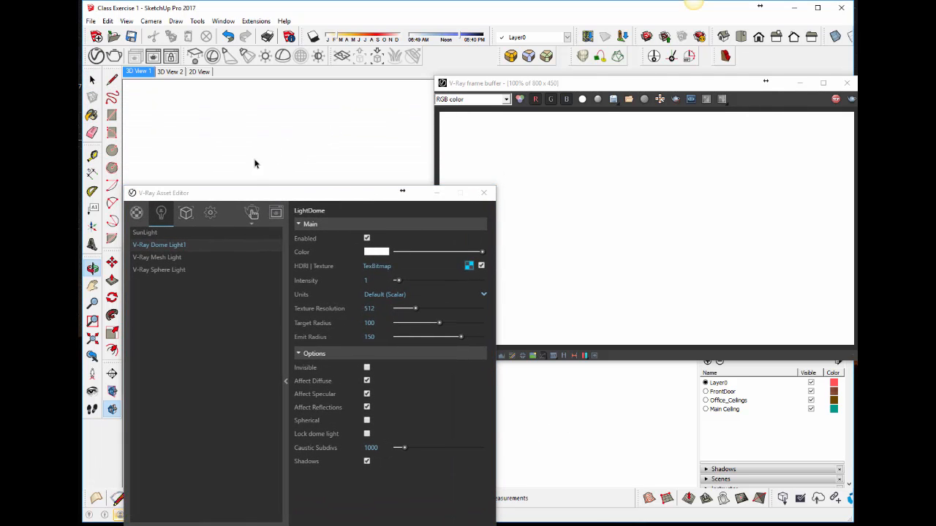
left_click(92, 339)
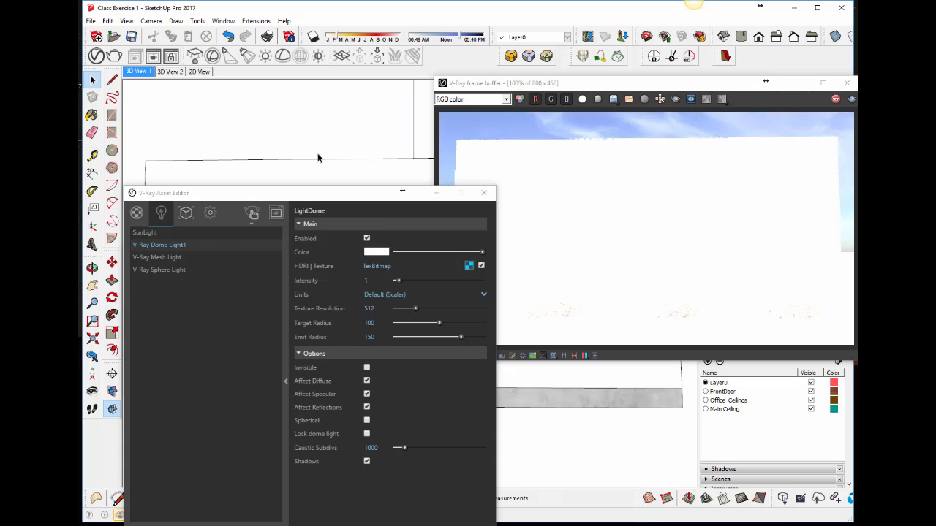
mouse_move(317, 156)
middle_mouse_down()
mouse_move(316, 185)
mouse_move(149, 197)
mouse_move(146, 229)
mouse_move(172, 256)
mouse_move(338, 193)
mouse_move(428, 204)
mouse_move(428, 239)
middle_mouse_up()
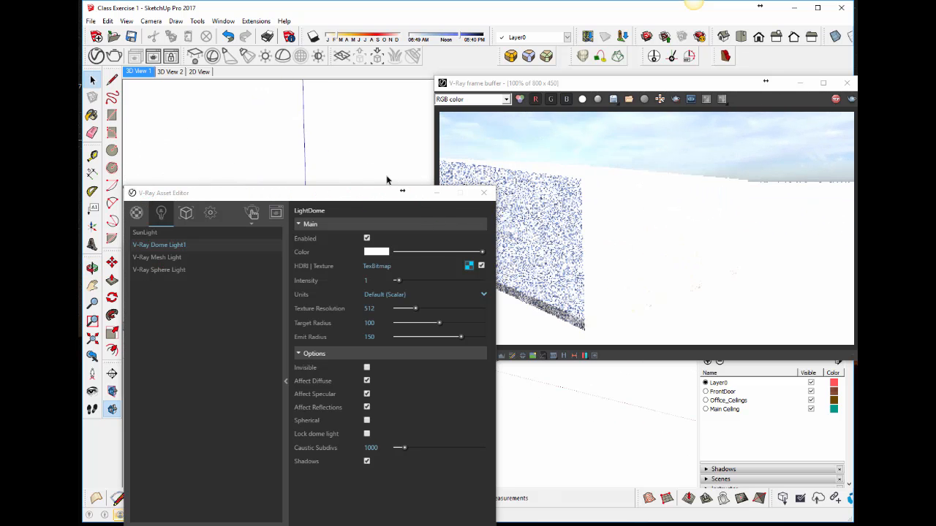
mouse_move(387, 178)
middle_mouse_down()
mouse_move(298, 178)
mouse_move(328, 156)
mouse_move(606, 164)
mouse_move(629, 168)
mouse_move(661, 206)
mouse_move(683, 168)
mouse_move(537, 184)
mouse_move(585, 212)
middle_mouse_up()
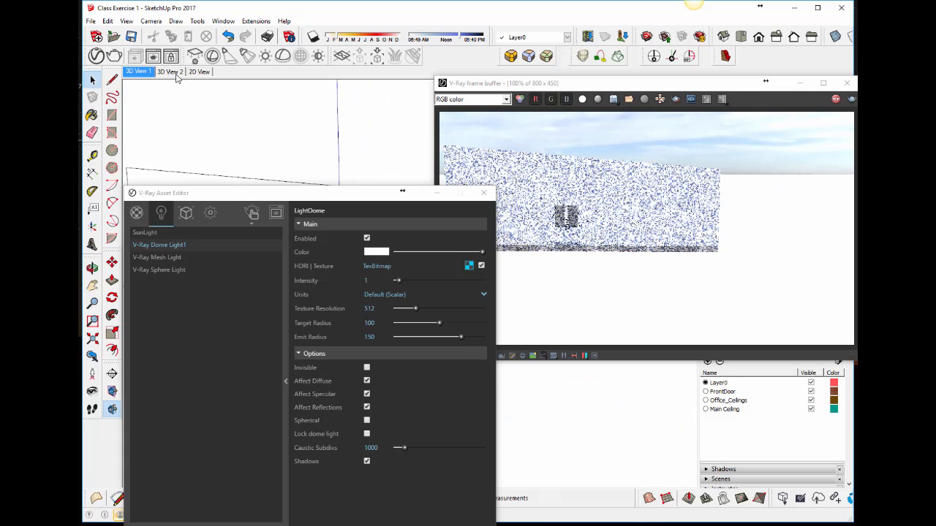
left_click(150, 72)
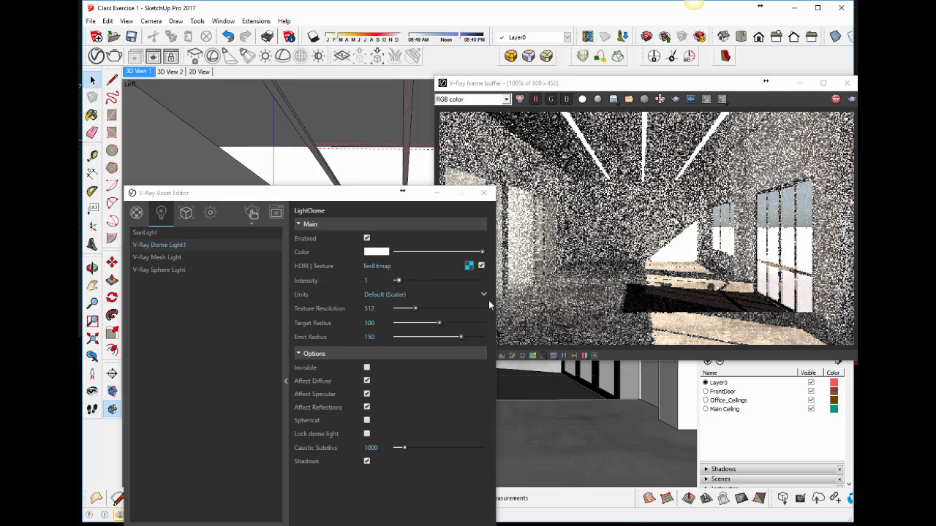
left_click_drag(370, 199, 348, 132)
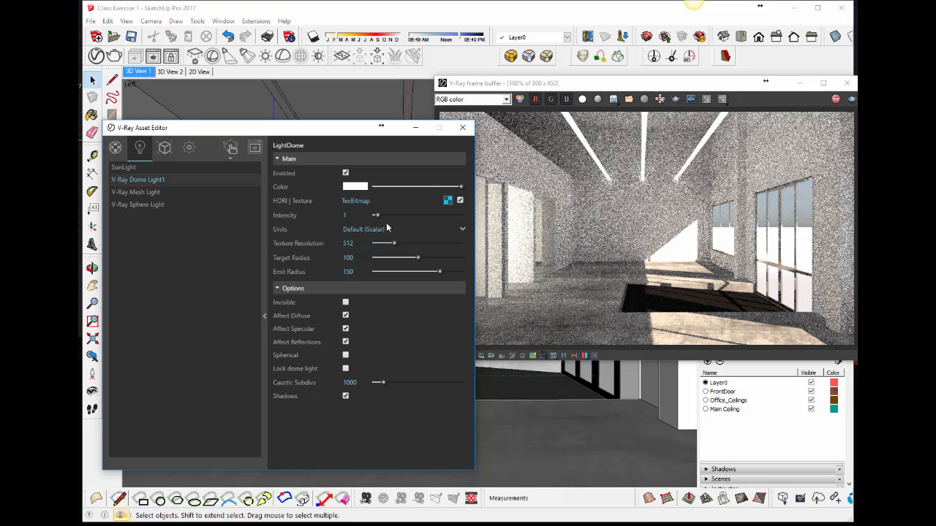
Try the dome light's intensity at 5, then reduce it to 2
left_click(344, 215)
type("5")
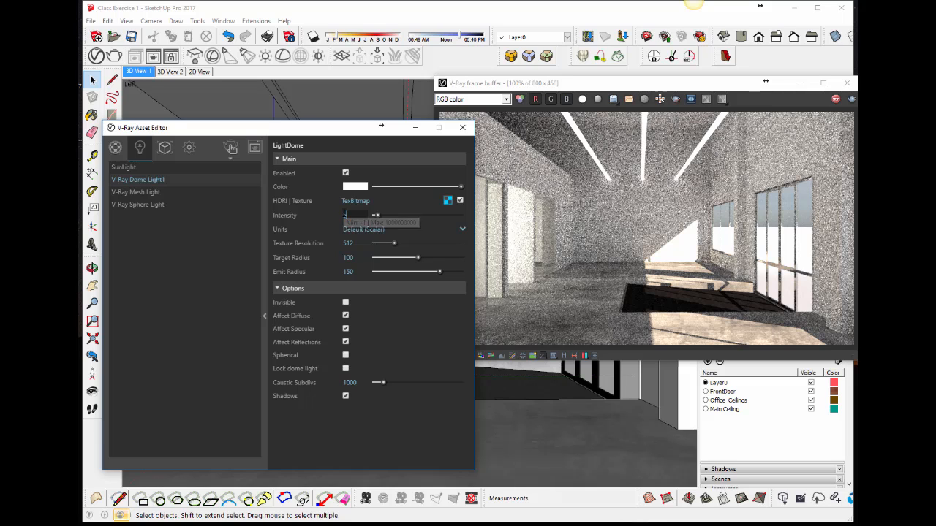
key("Return")
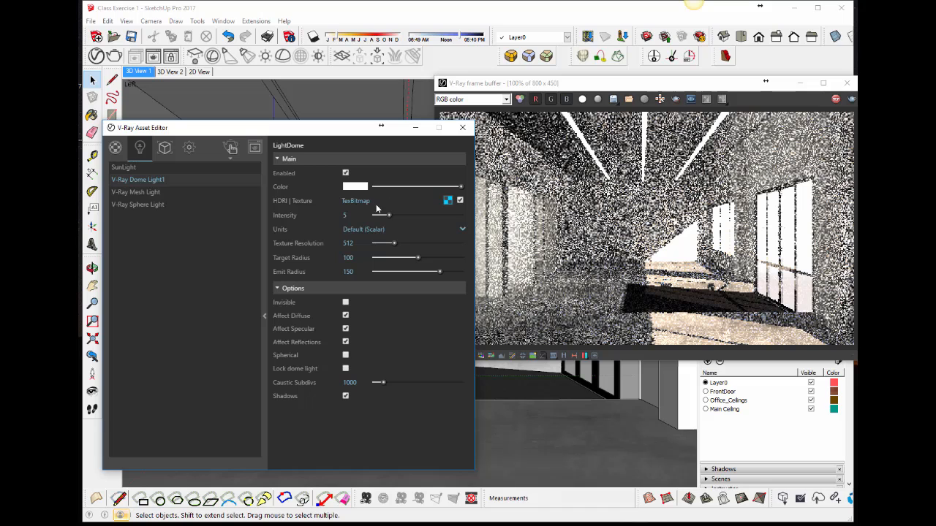
left_click(347, 215)
type("2")
key("Return")
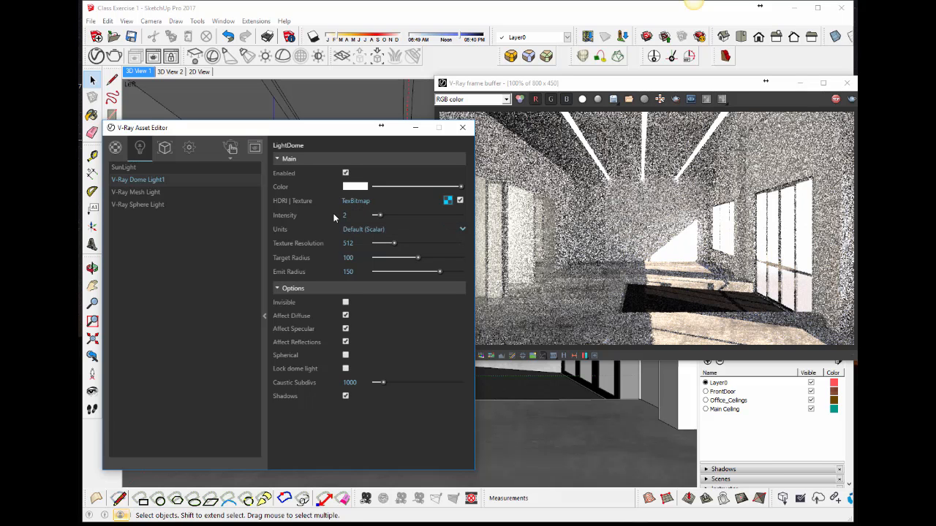
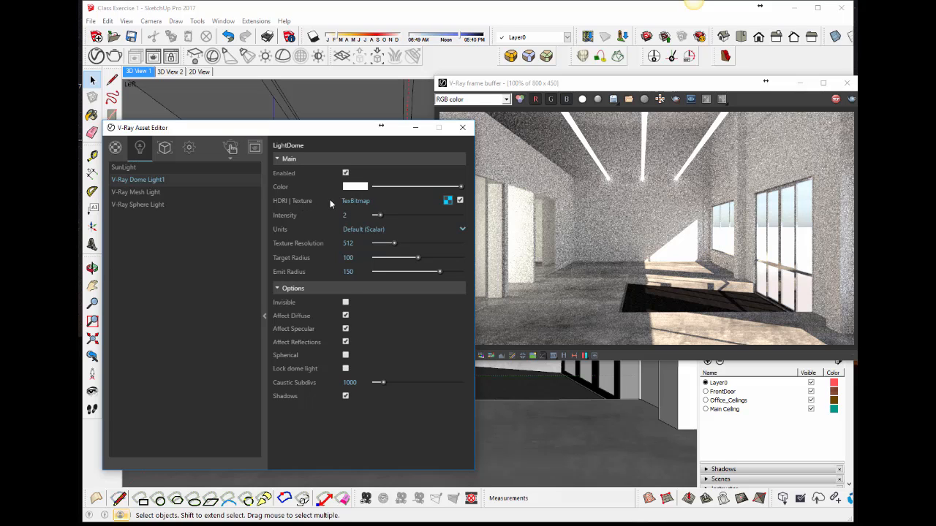
Load VizPeople_non_commercial_hdr_v1_06.hdr as the dome light's HDRI texture and make the dome spherical
left_click(448, 201)
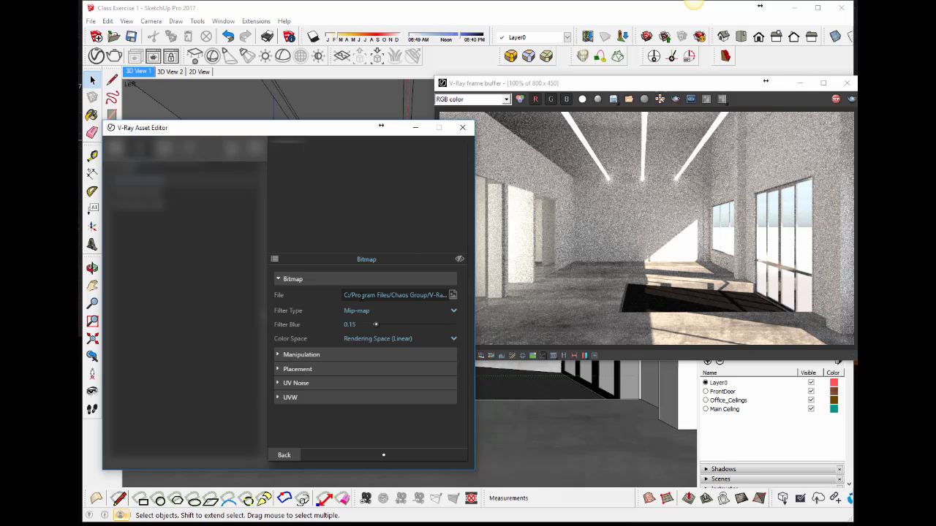
left_click(454, 296)
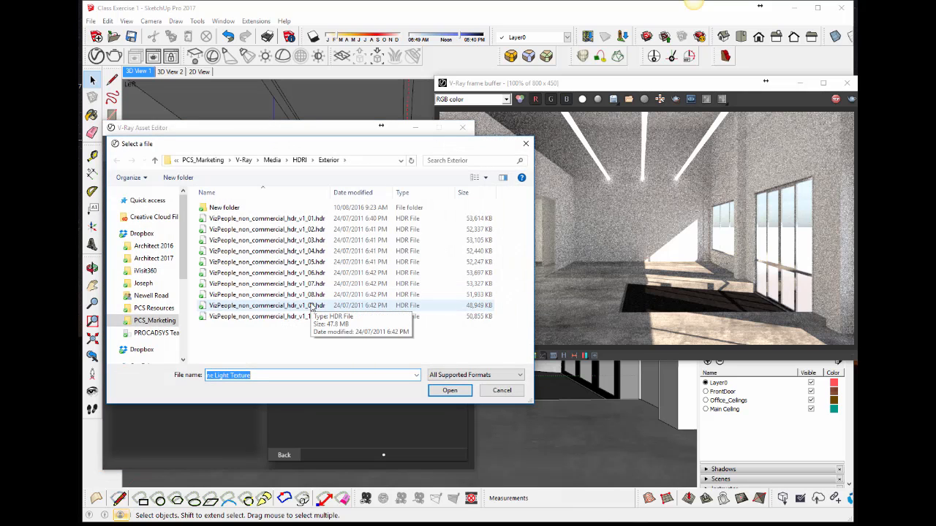
left_click(309, 277)
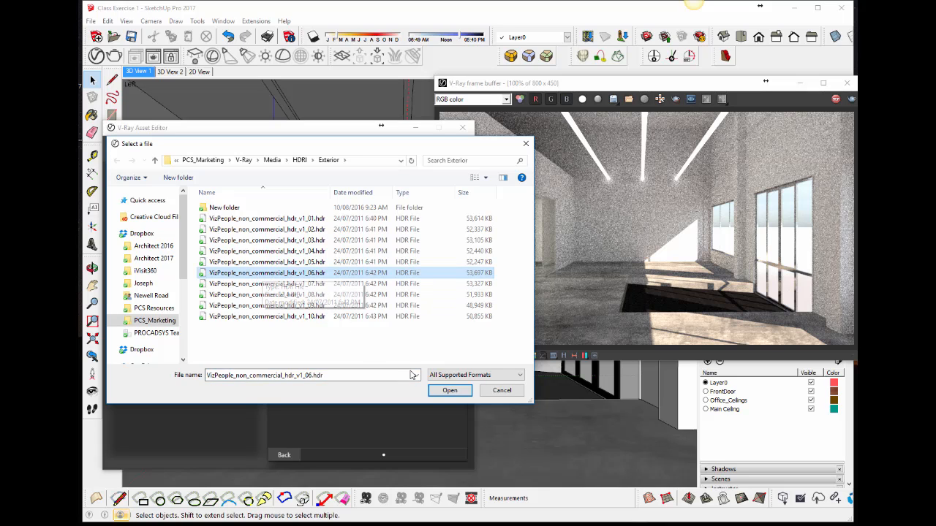
left_click(437, 392)
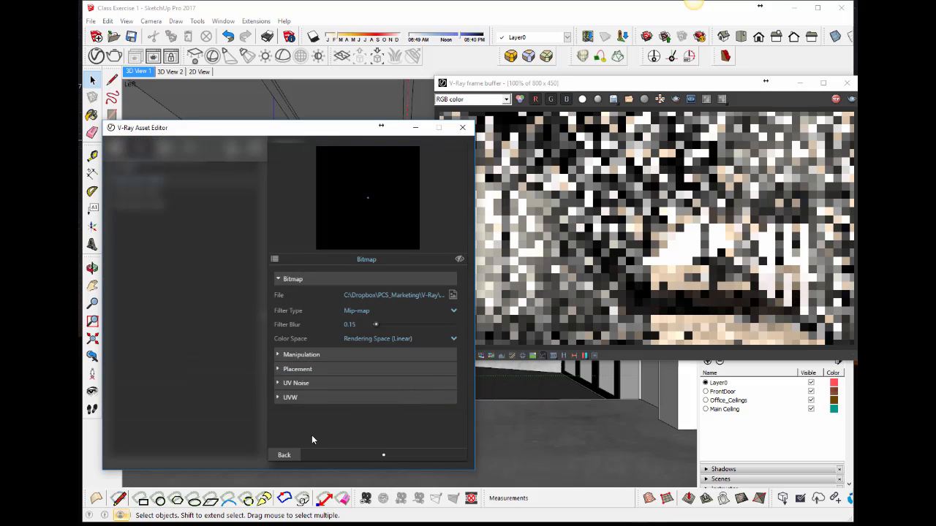
left_click(282, 455)
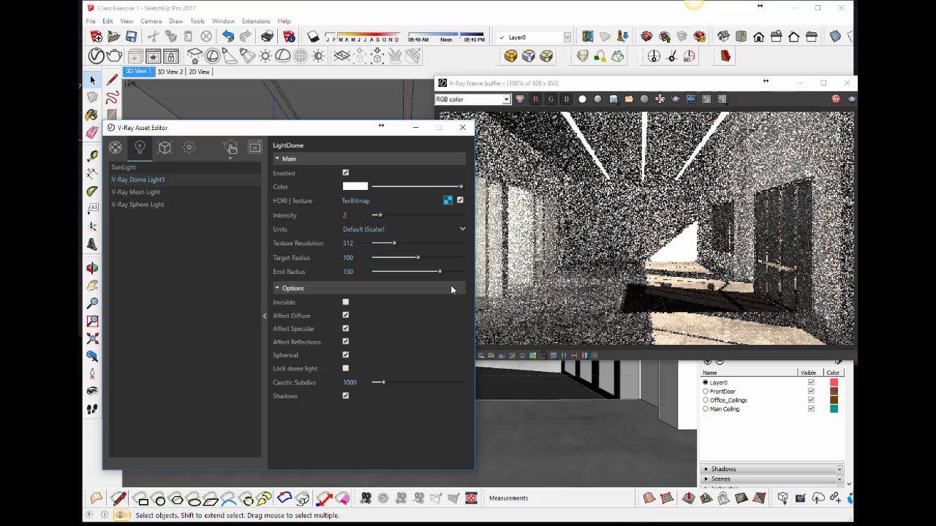
Set the dome light's intensity to 50 and then raise it to 80
left_click(346, 215)
left_click_drag(348, 216, 340, 218)
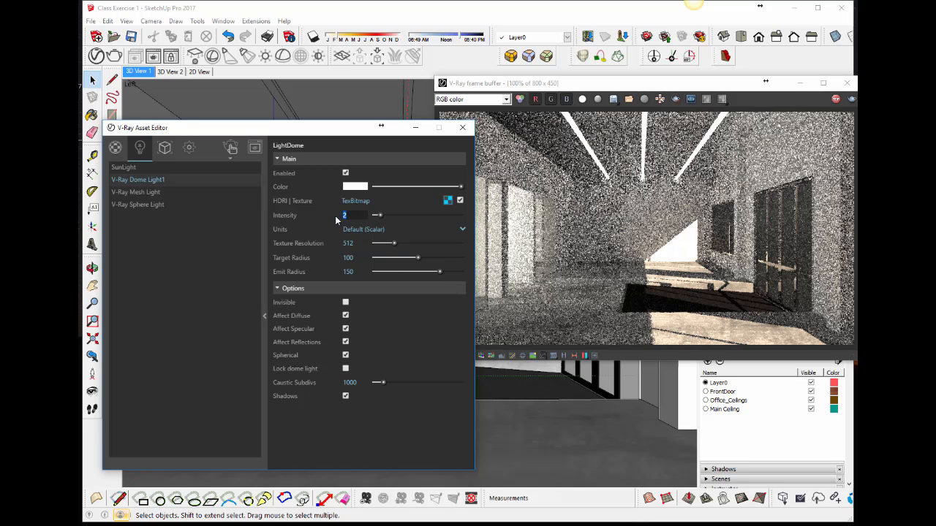
type("50")
key("Return")
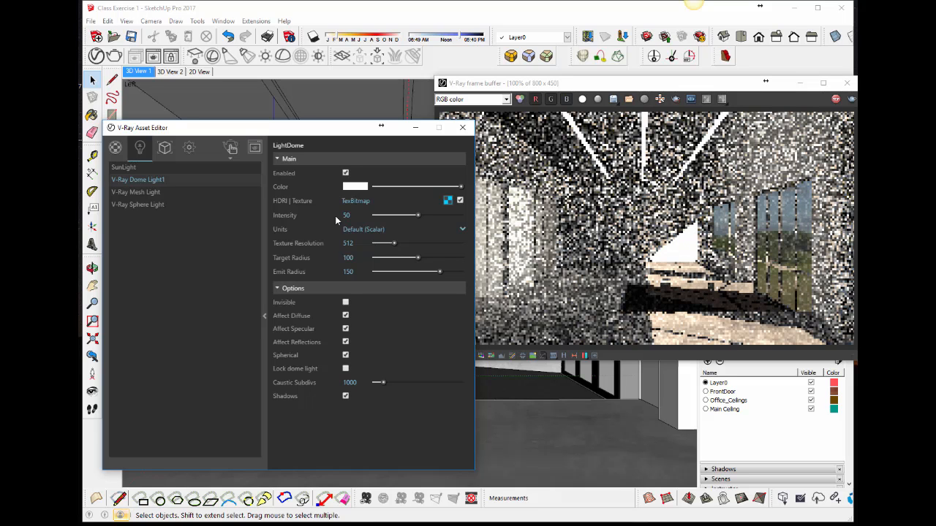
double_click(341, 217)
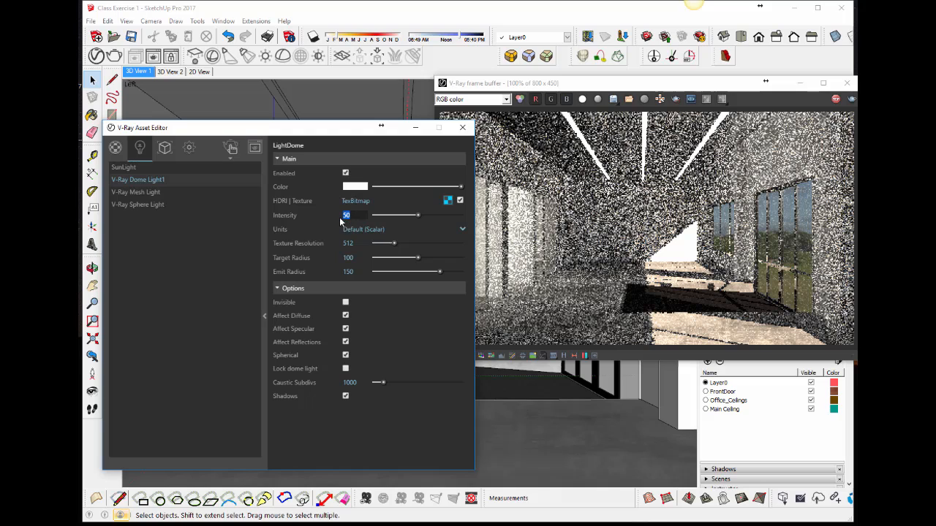
type("80")
key("Return")
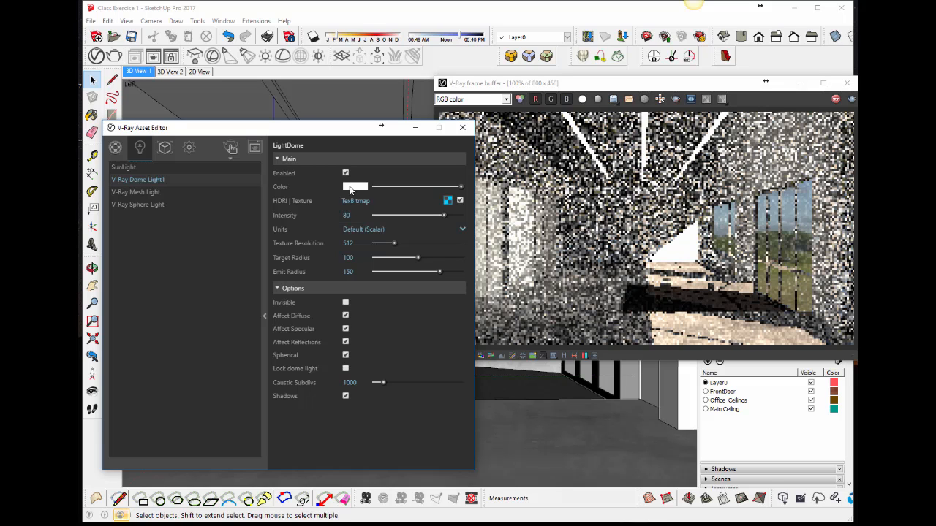
Switch from interactive to standard rendering, then stop the running render and close the frame buffer
mouse_move(234, 162)
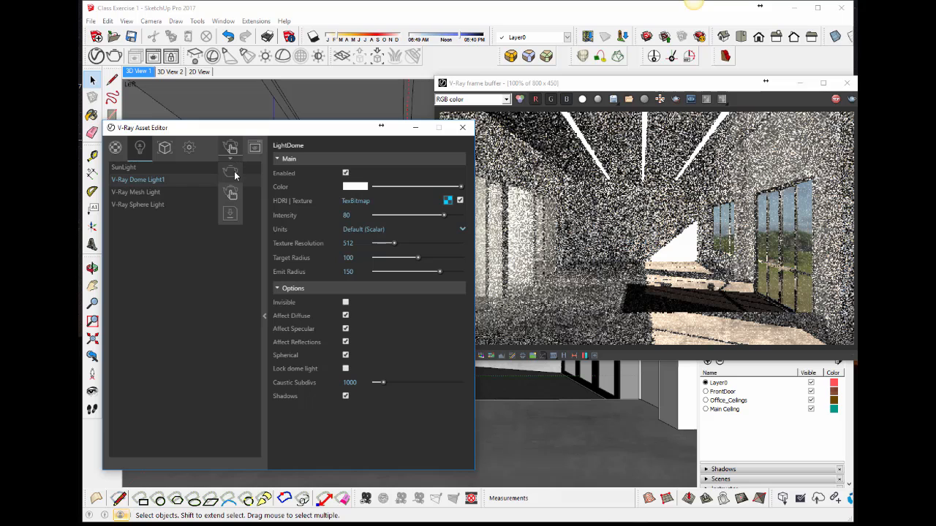
left_click(234, 173)
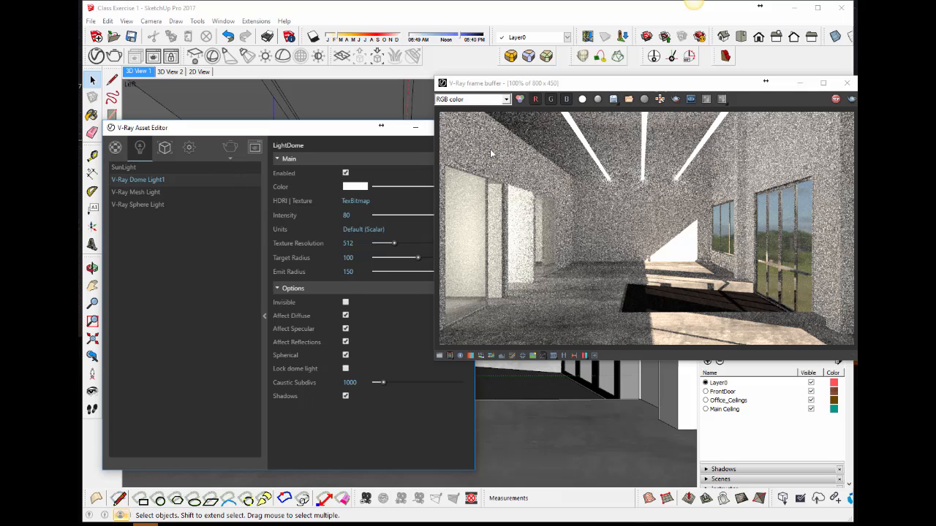
left_click(835, 99)
left_click(847, 82)
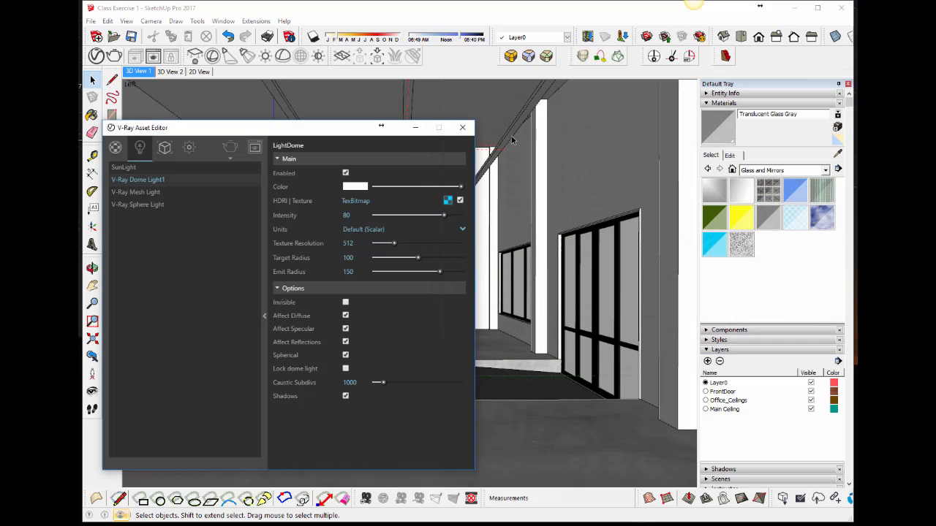
Close the Asset Editor and erase the dome light from the concrete floor
left_click(464, 128)
left_click(321, 251)
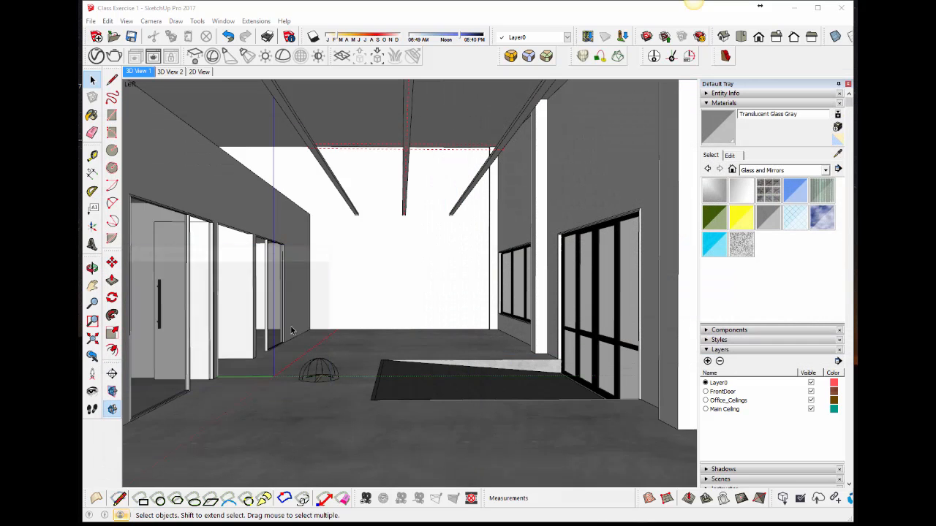
left_click(317, 360)
right_click(318, 360)
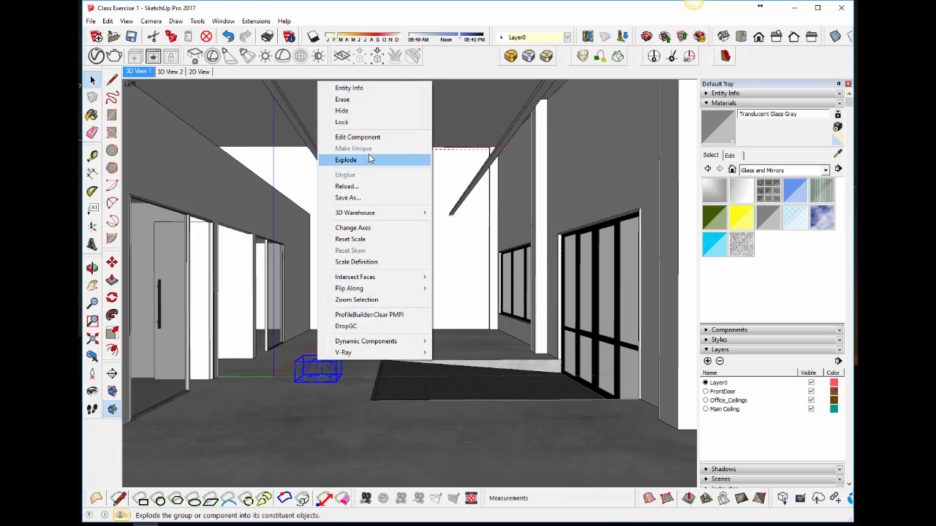
left_click(369, 100)
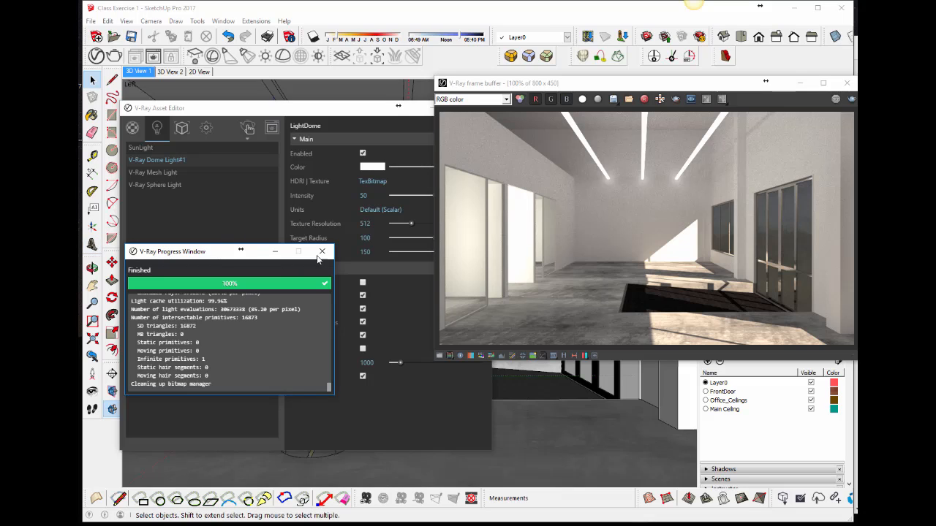
Close the finished render's progress and frame buffer windows and show the Translucent Glass Gray material in the Asset Editor
left_click(322, 251)
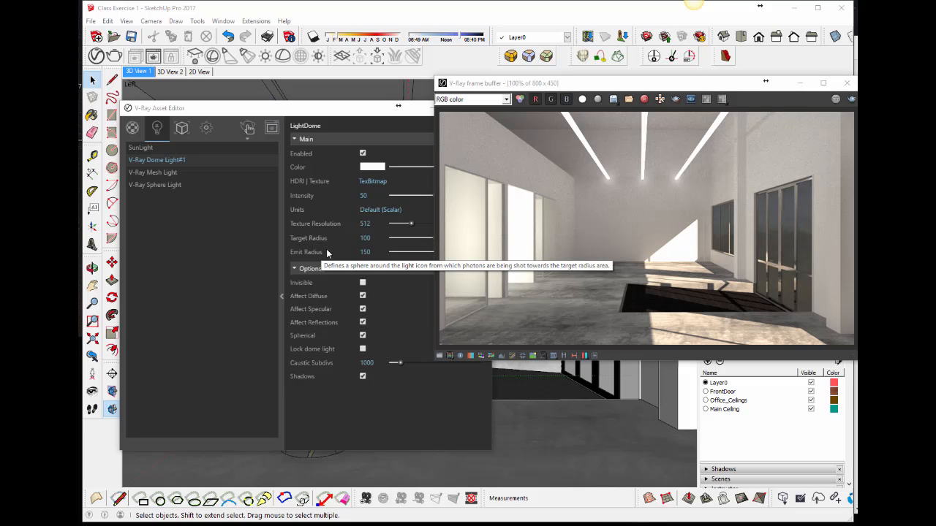
left_click(847, 82)
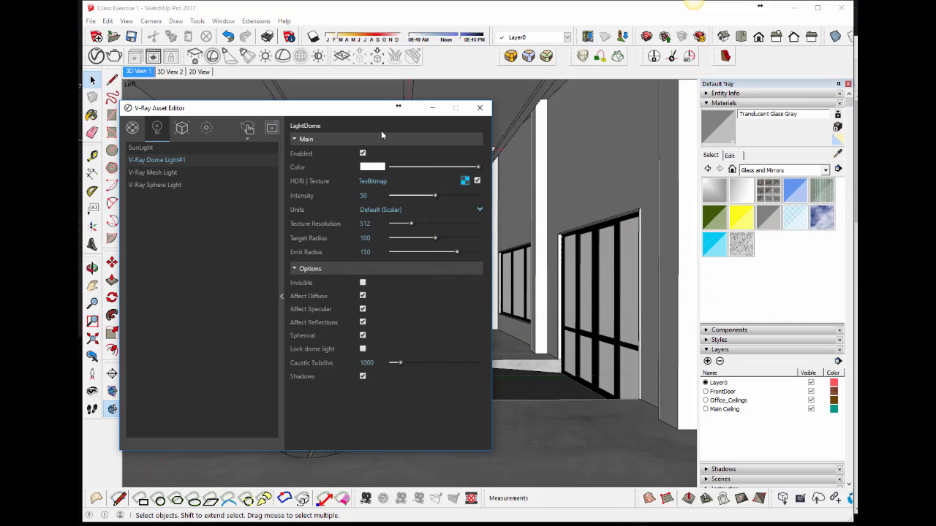
left_click(92, 116)
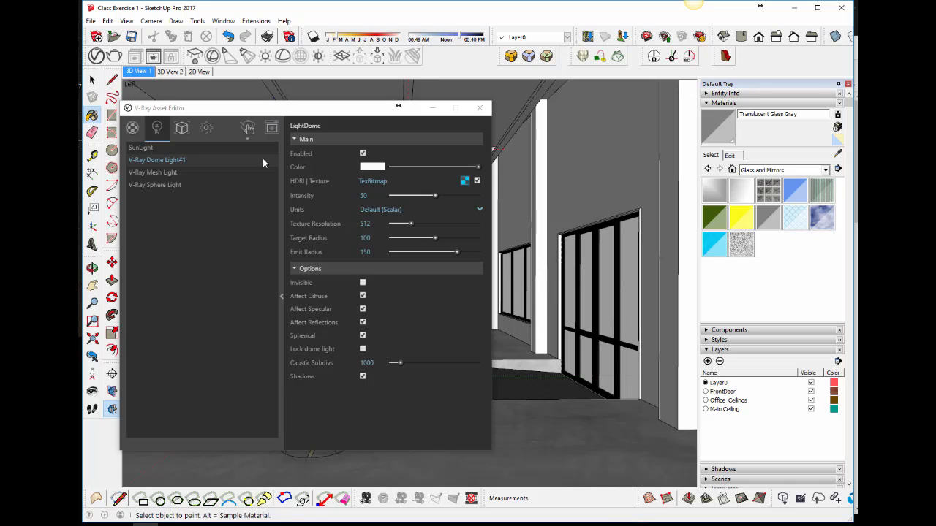
left_click_drag(155, 110, 167, 108)
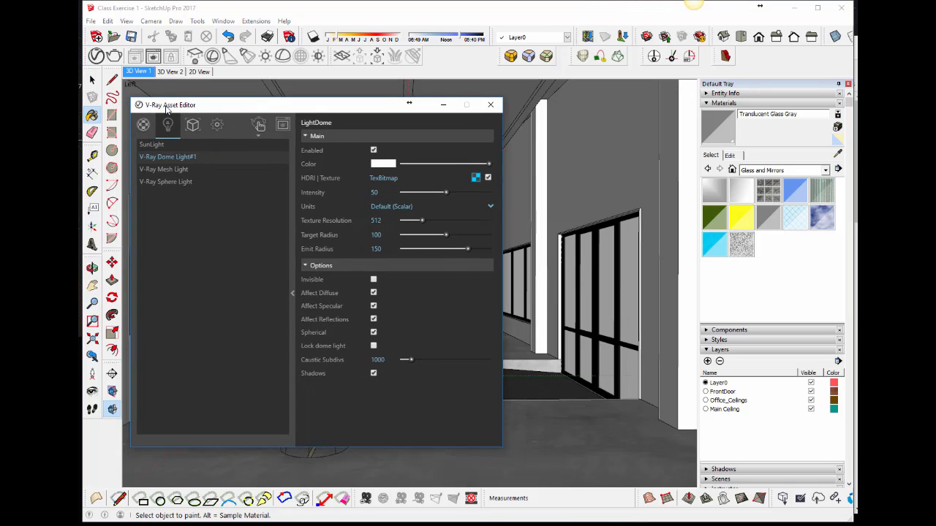
left_click(142, 125)
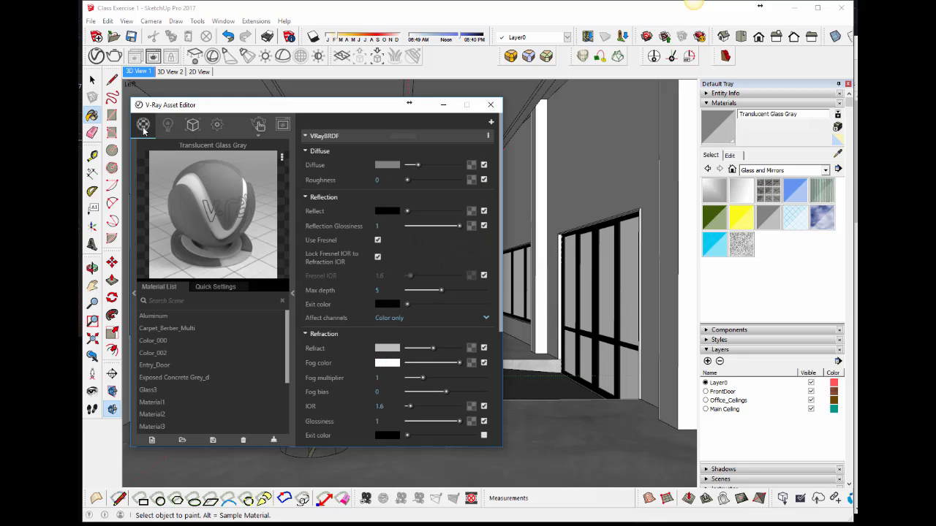
left_click_drag(158, 110, 288, 82)
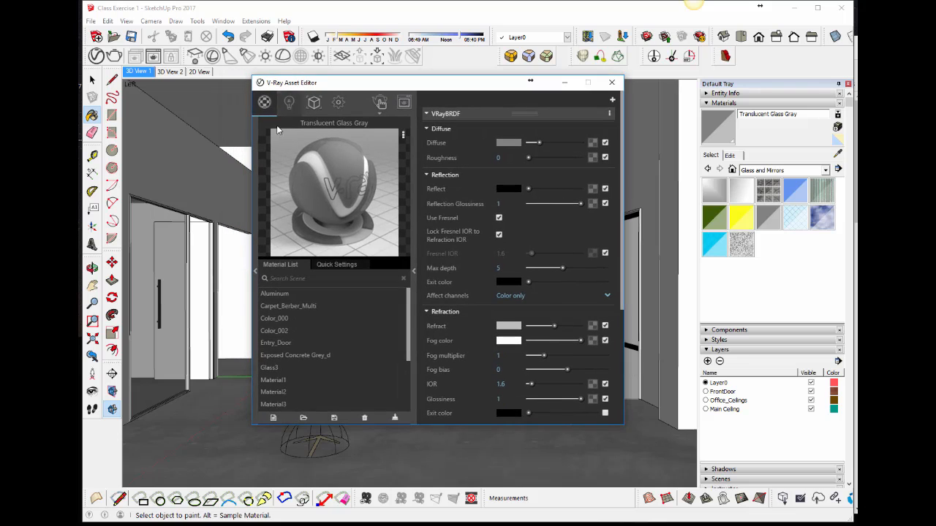
Examine the Glass category of the V-Ray material library, then collapse the library
left_click(256, 270)
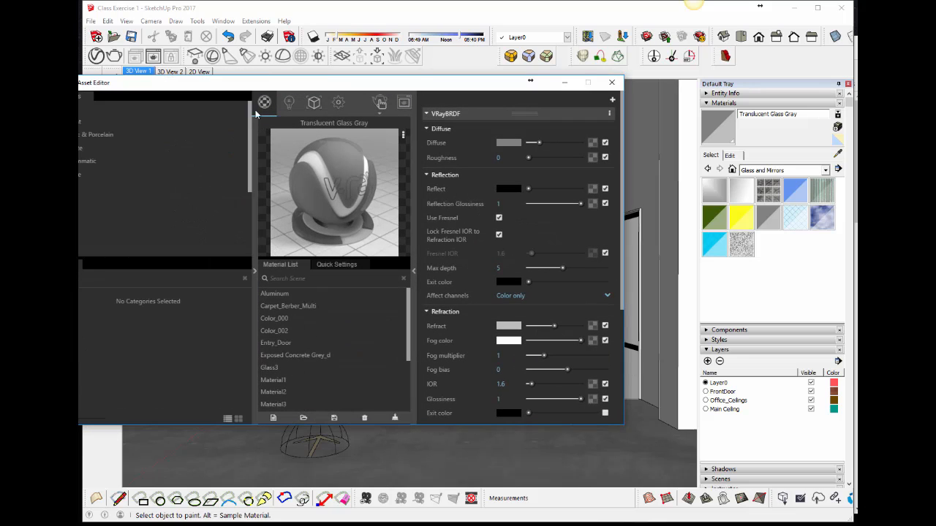
left_click_drag(243, 83, 324, 96)
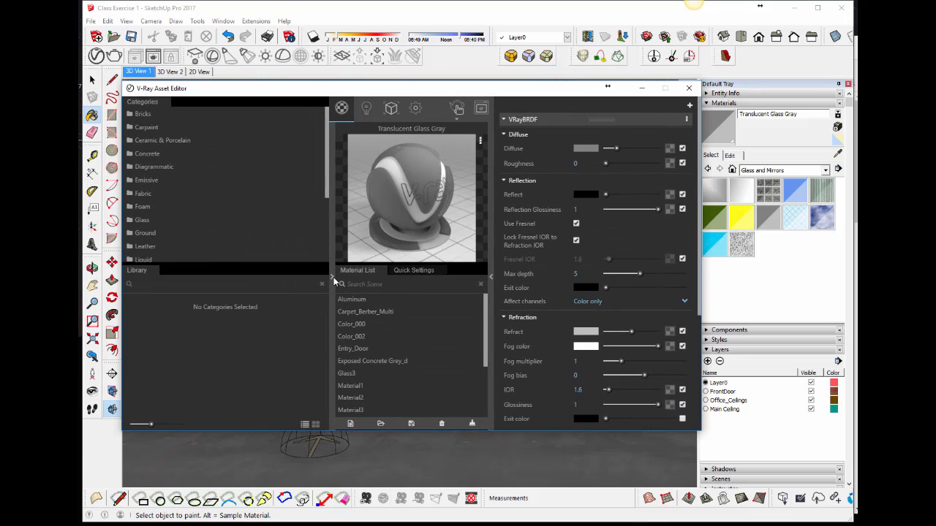
left_click(332, 280)
left_click(331, 280)
left_click(141, 221)
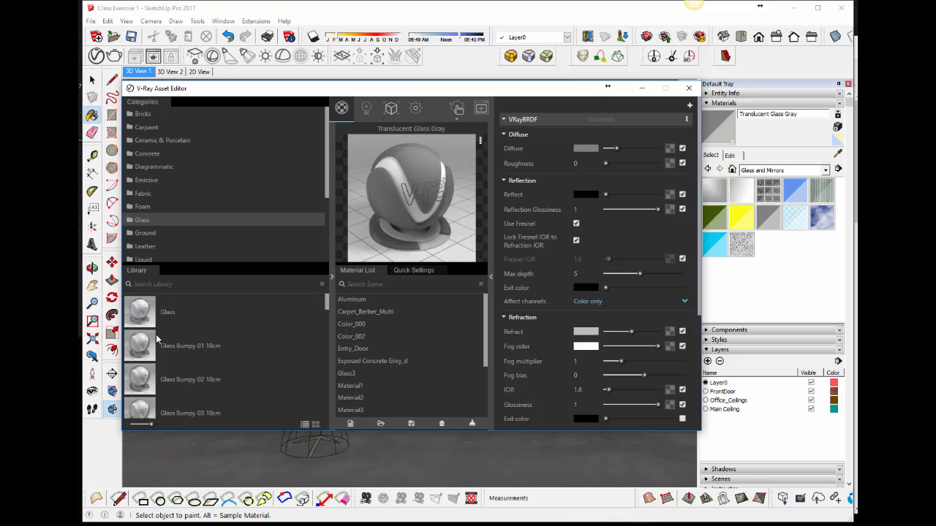
scroll(157, 339, "down", 6)
scroll(156, 342, "up", 6)
left_click(332, 277)
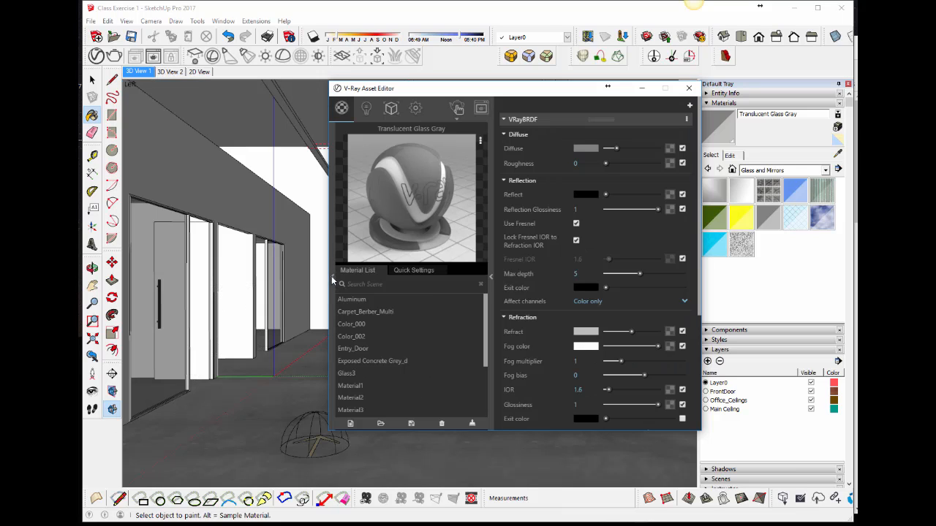
Expand the Glass material library again and add the Glass Window Neutral material to the scene
left_click(365, 110)
left_click(344, 109)
left_click(333, 277)
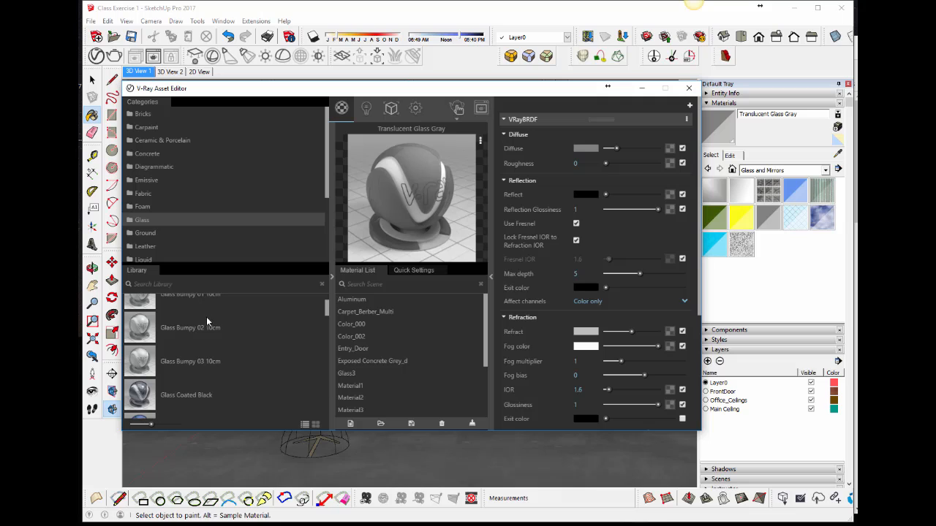
scroll(205, 351, "down", 4)
scroll(204, 358, "down", 5)
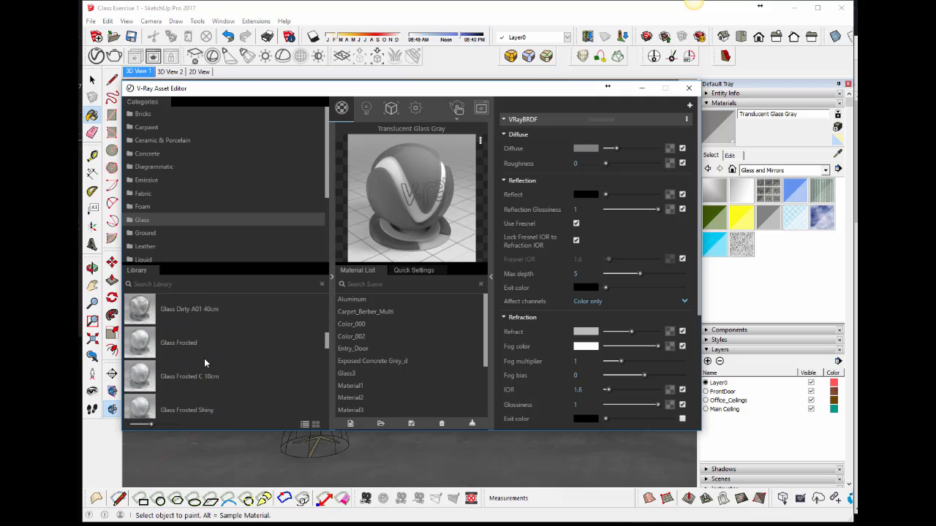
scroll(205, 366, "down", 5)
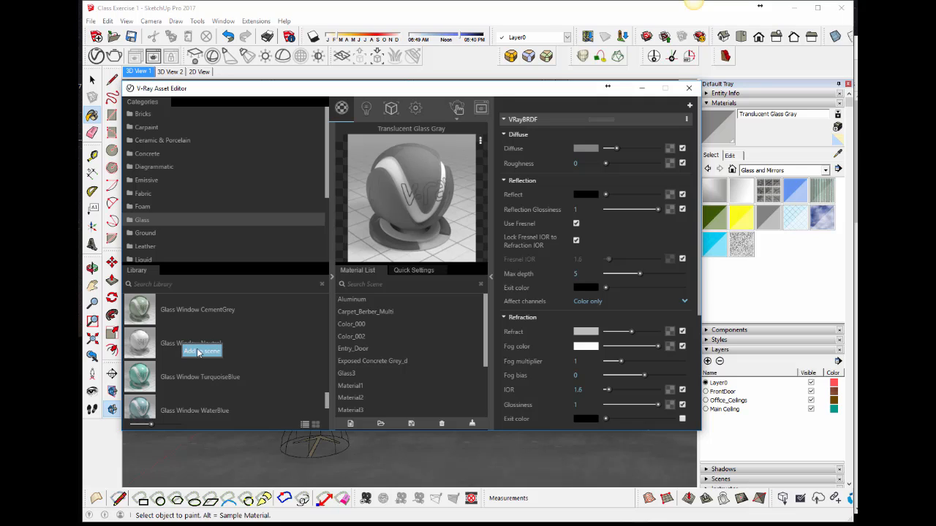
left_click(197, 351)
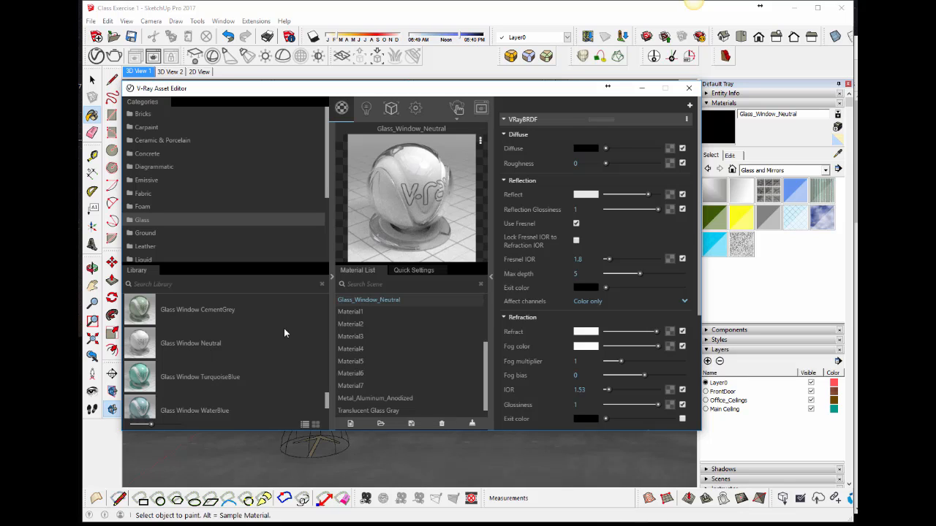
Copy the Glass_Window_Neutral material in the scene's material list and move the Asset Editor away from the glazed doors
right_click(361, 301)
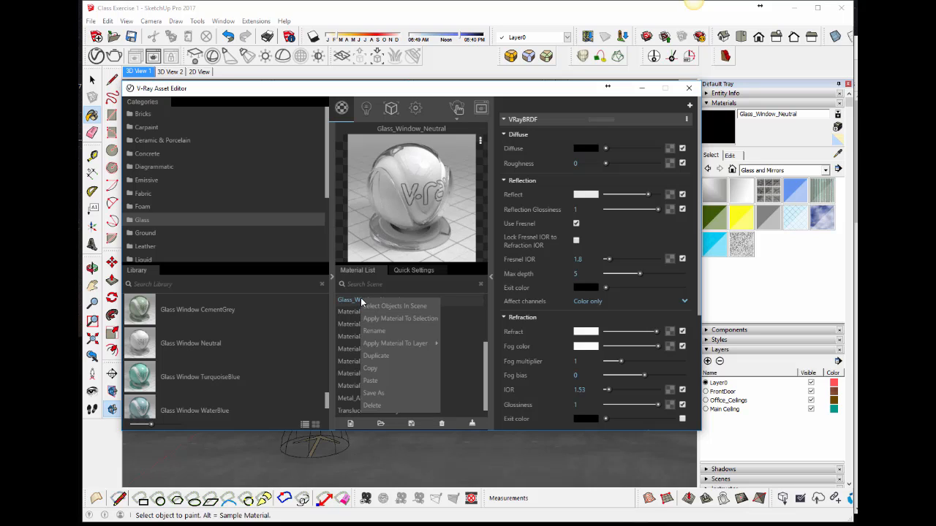
left_click(377, 368)
left_click_drag(386, 94, 289, 108)
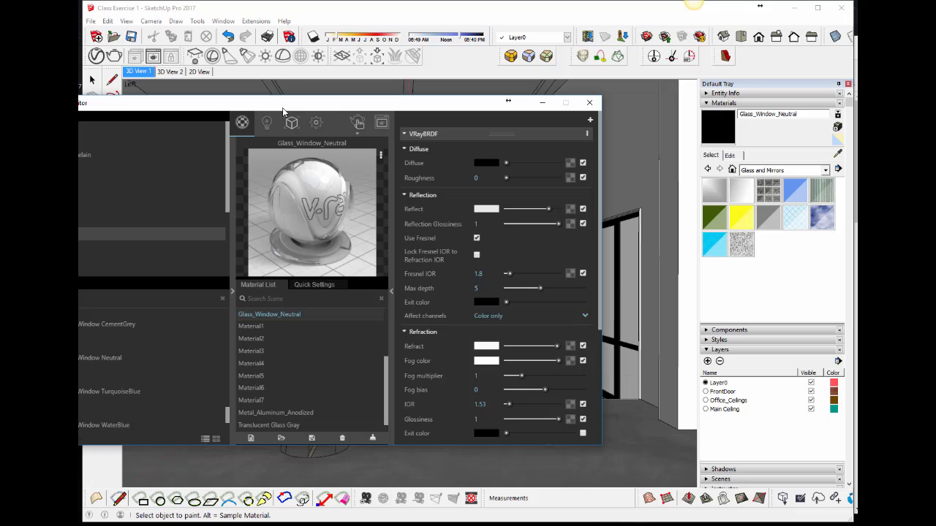
Try pasting the copied Glass_Window_Neutral settings onto the sampled door glass material, Translucent Glass Gray, and undo the paste
left_click_drag(199, 109, 195, 140)
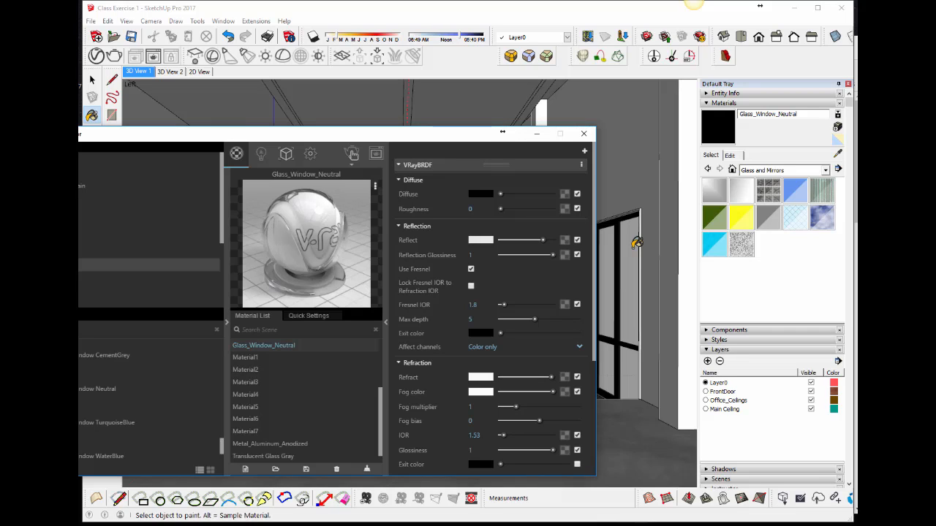
key("alt")
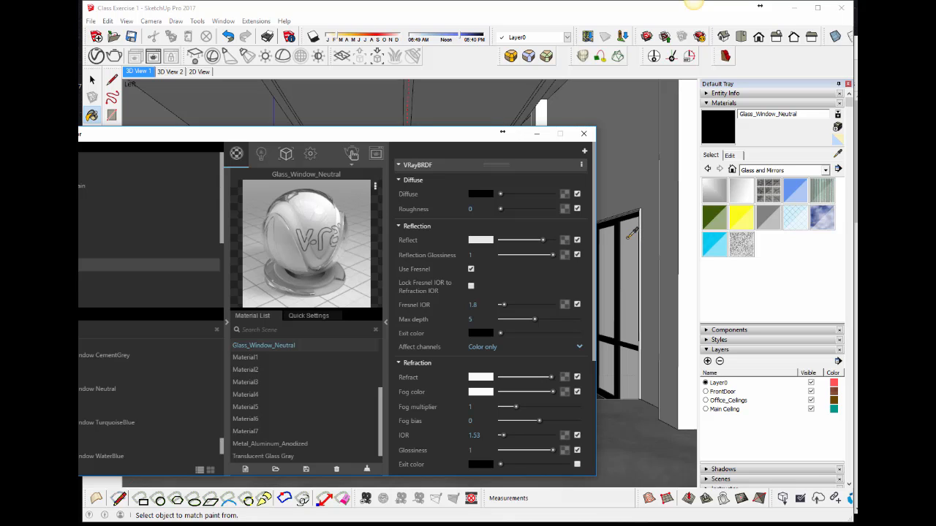
left_click(628, 234, "alt")
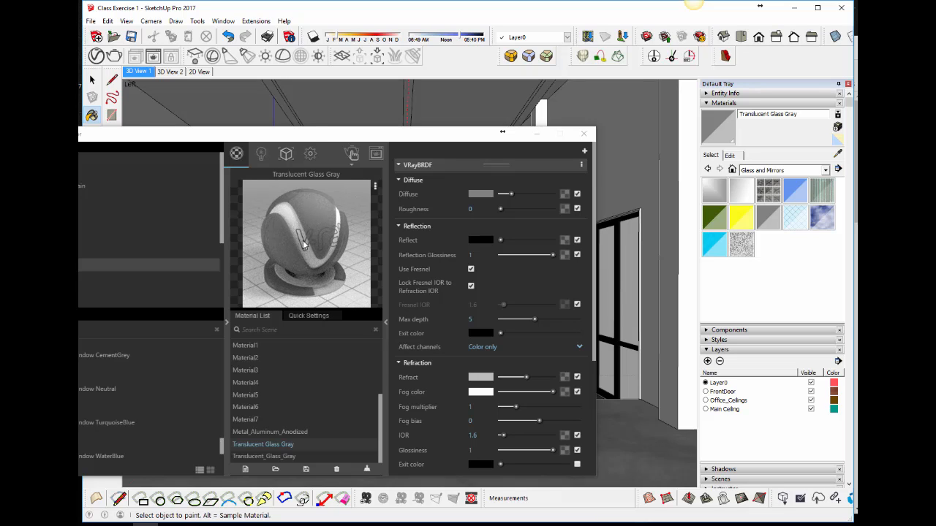
right_click(265, 448)
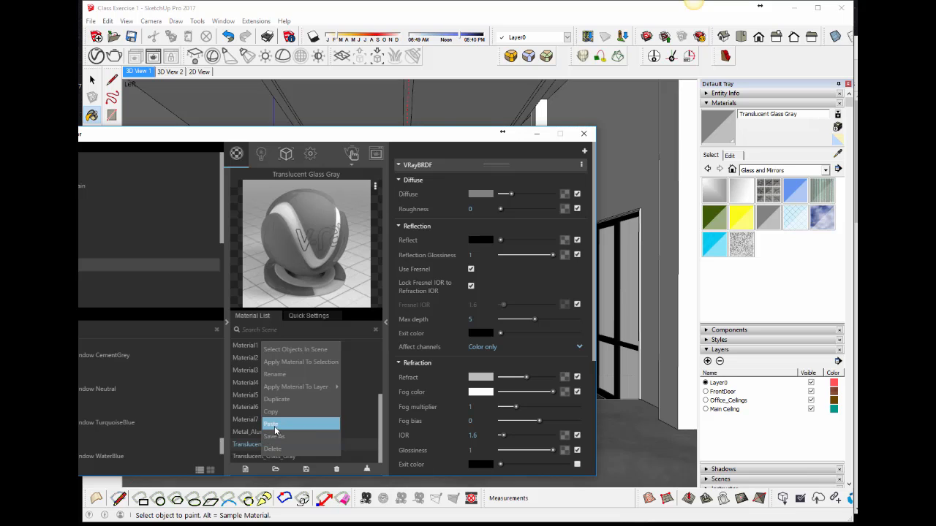
left_click(274, 424)
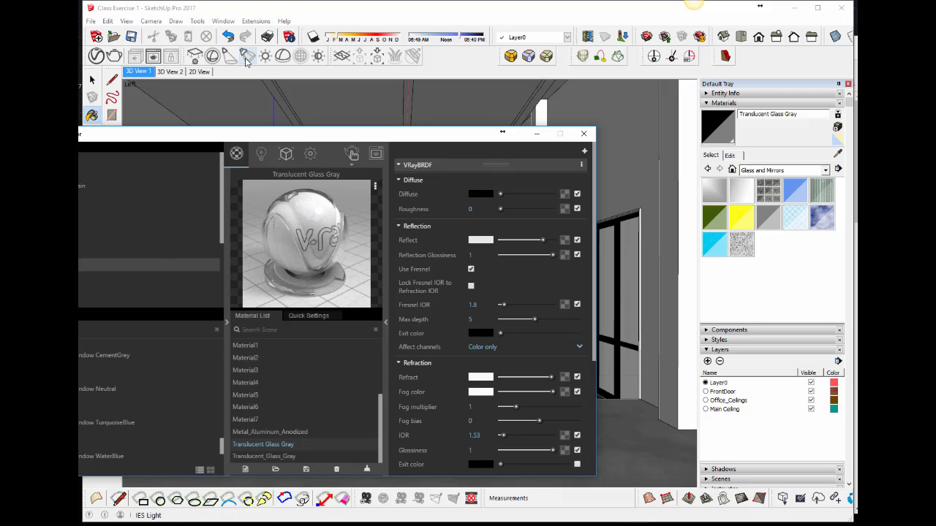
left_click(228, 38)
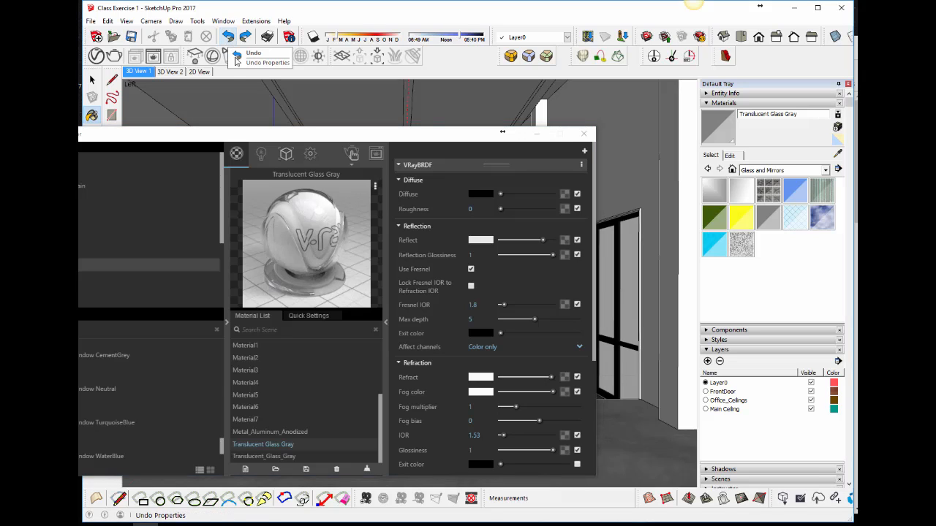
Copy the Glass_Window_Neutral material again from the scene's material list
scroll(260, 400, "up", 3)
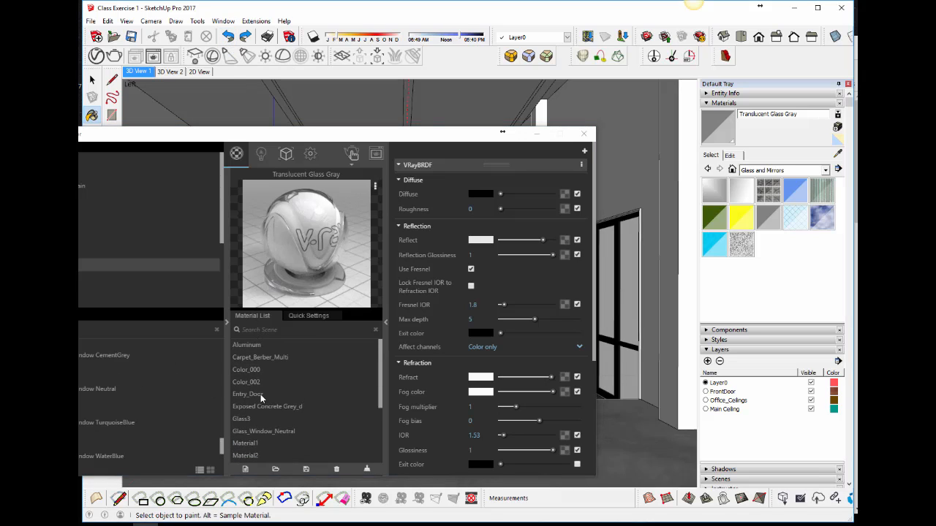
scroll(273, 406, "down", 3)
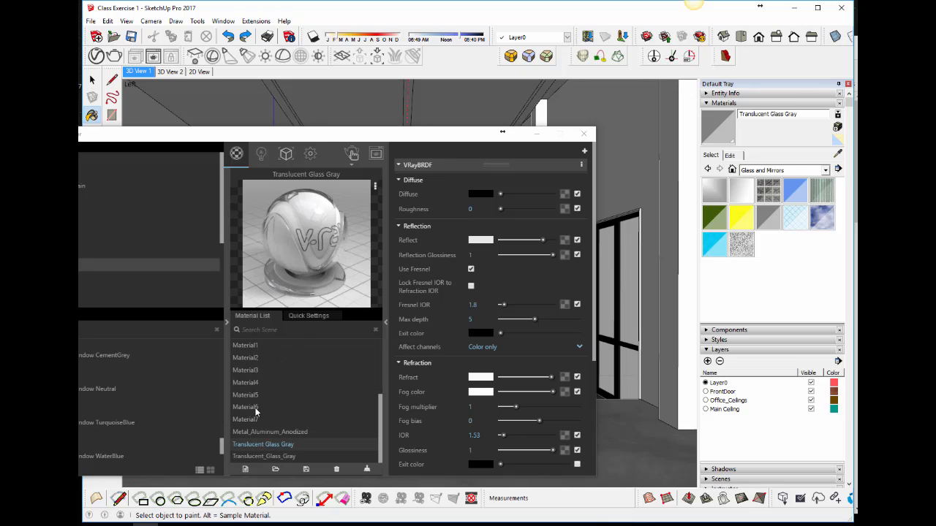
scroll(290, 449, "up", 3)
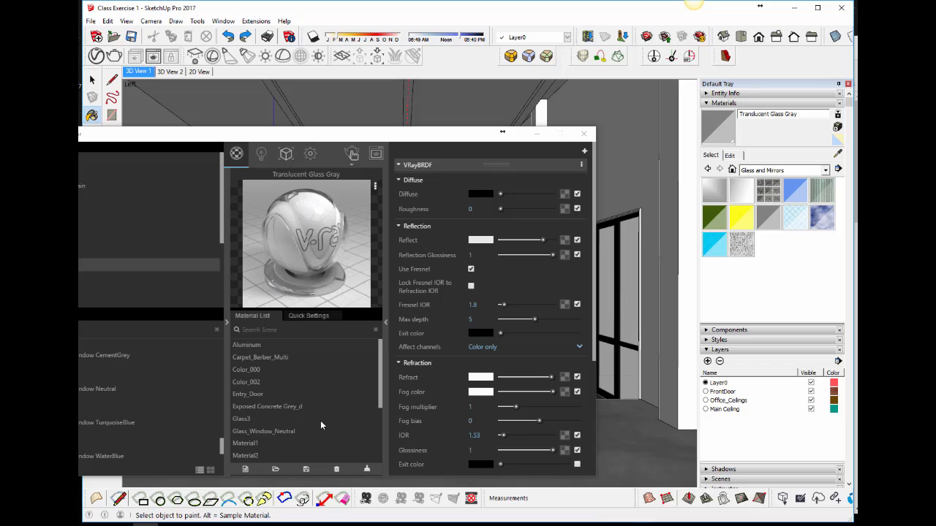
left_click(289, 432)
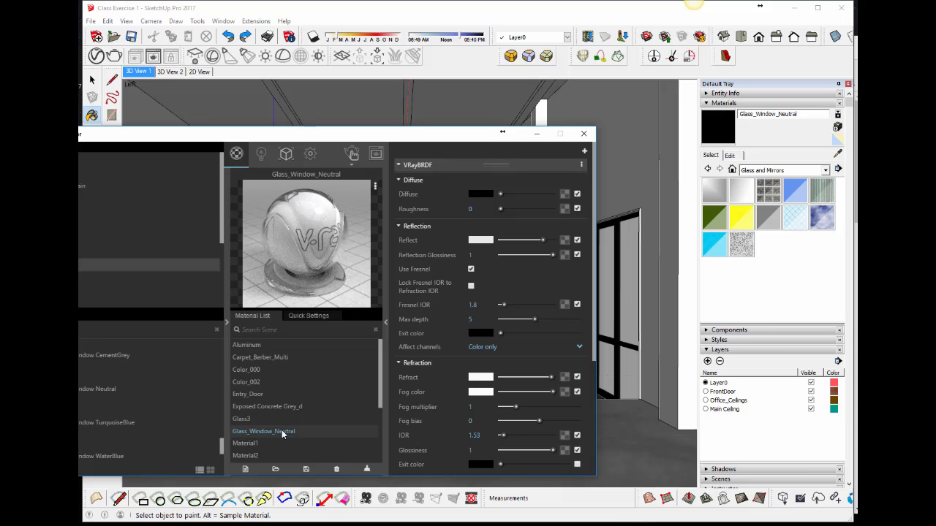
right_click(283, 433)
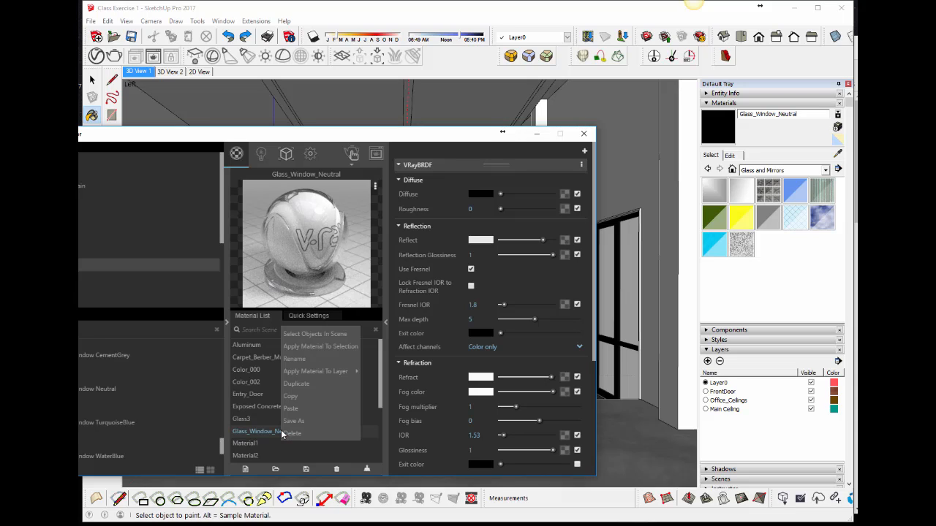
left_click(297, 397)
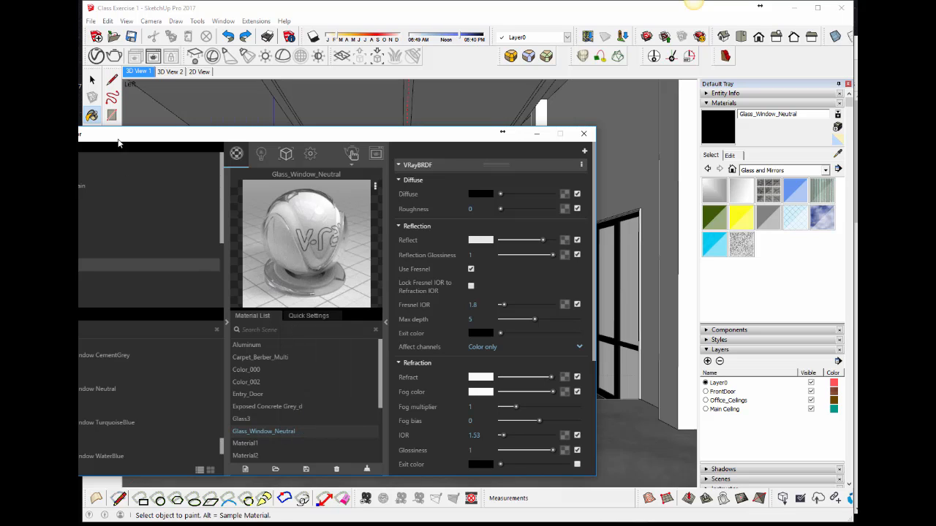
Sample the door glass, paste the copied neutral glass settings onto Translucent Glass Gray and minimize the V-Ray Asset Editor
left_click(95, 114)
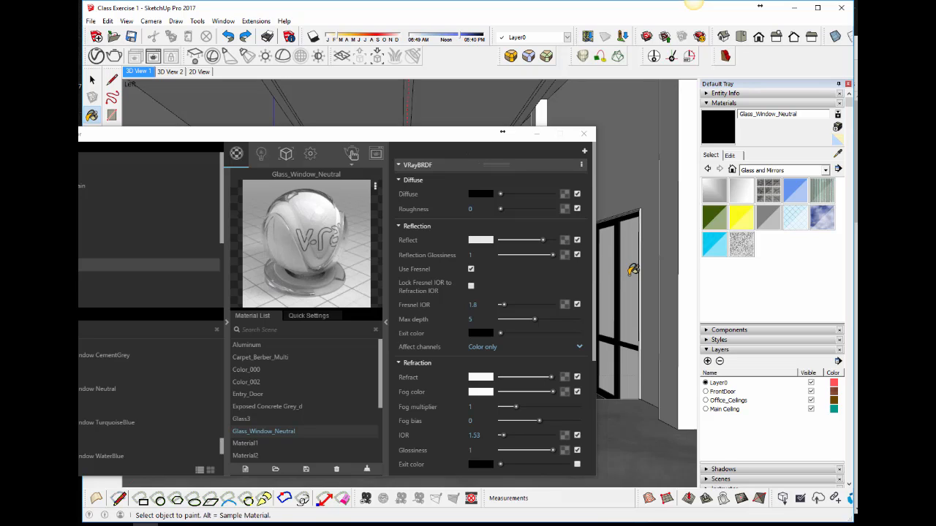
key("alt")
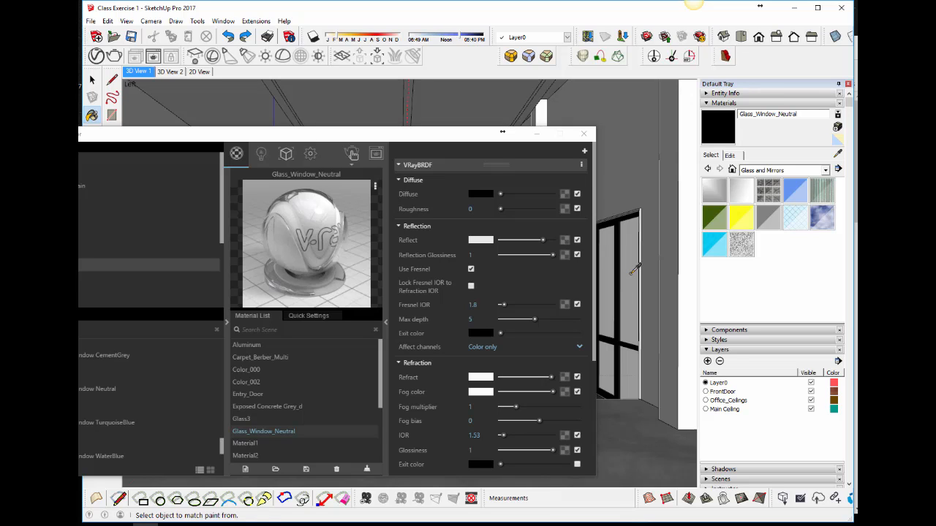
left_click(635, 268, "alt")
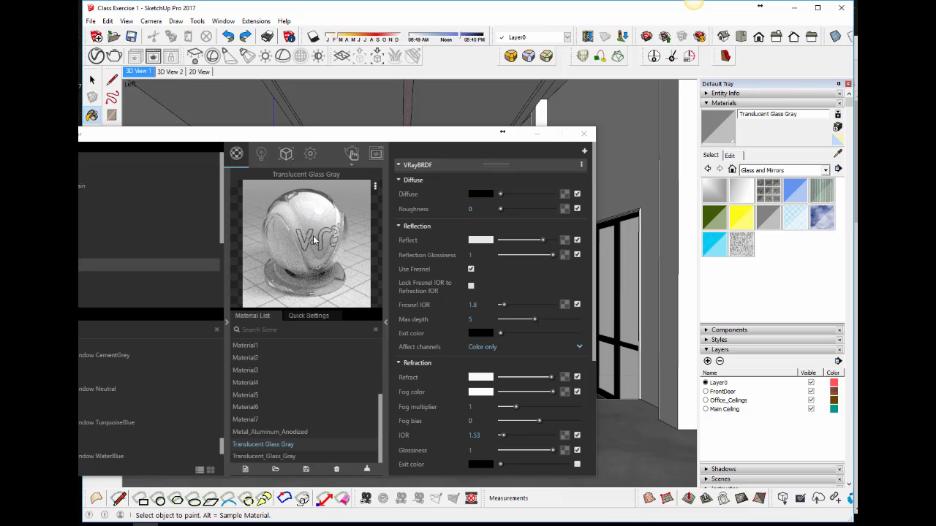
right_click(281, 446)
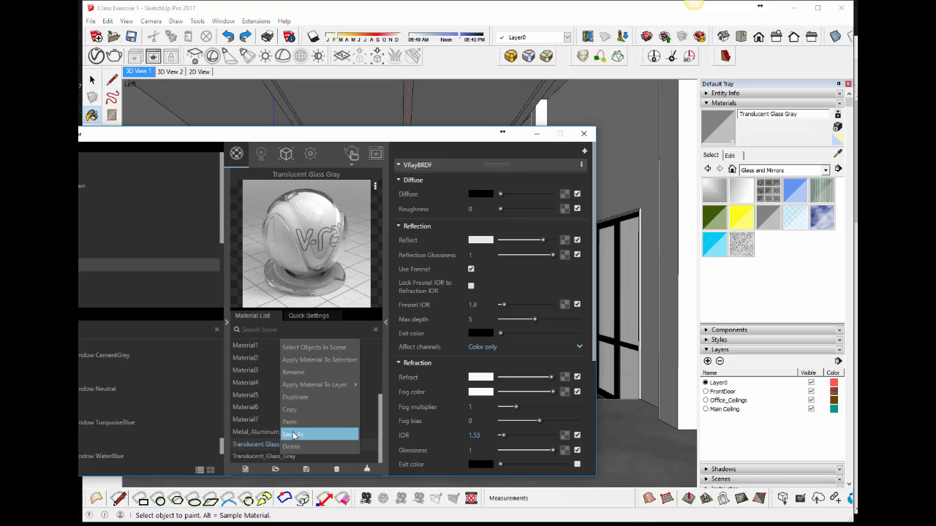
left_click(300, 424)
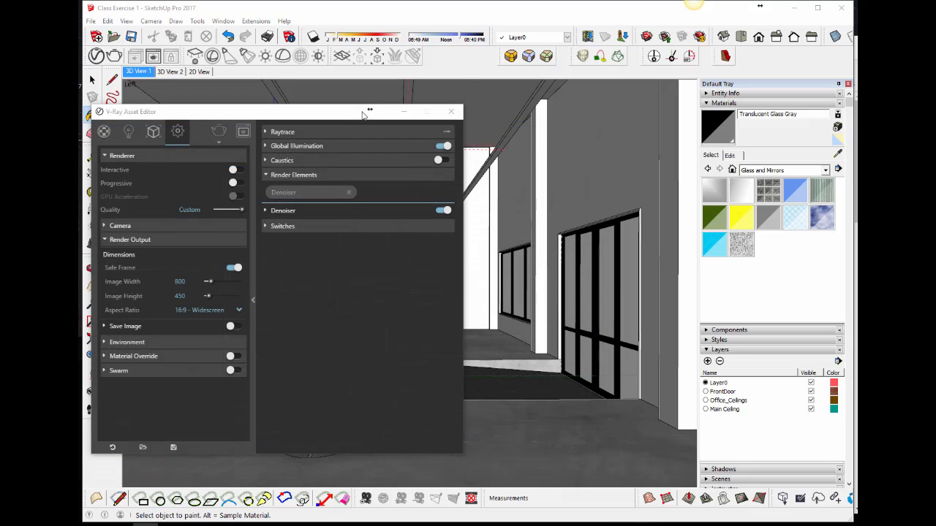
left_click(402, 111)
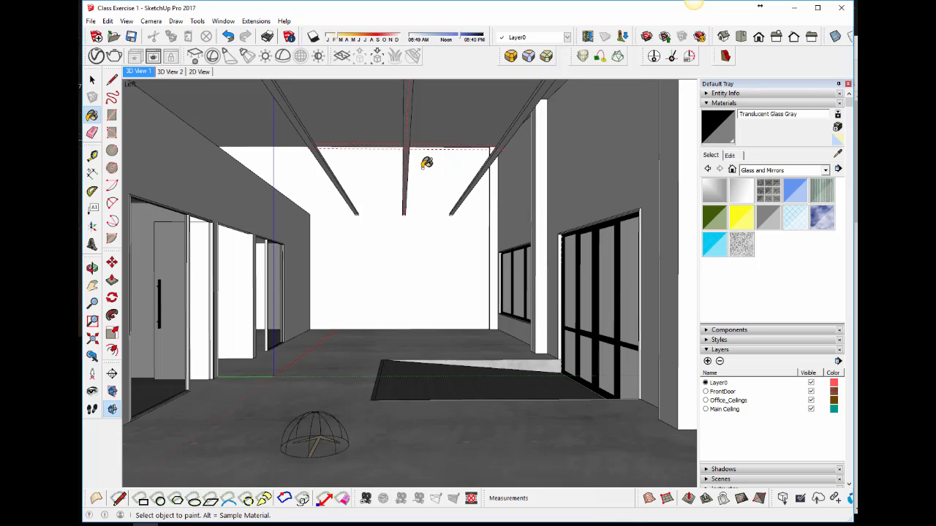
Choose Color B01 from the Colors material collection for painting
key("space")
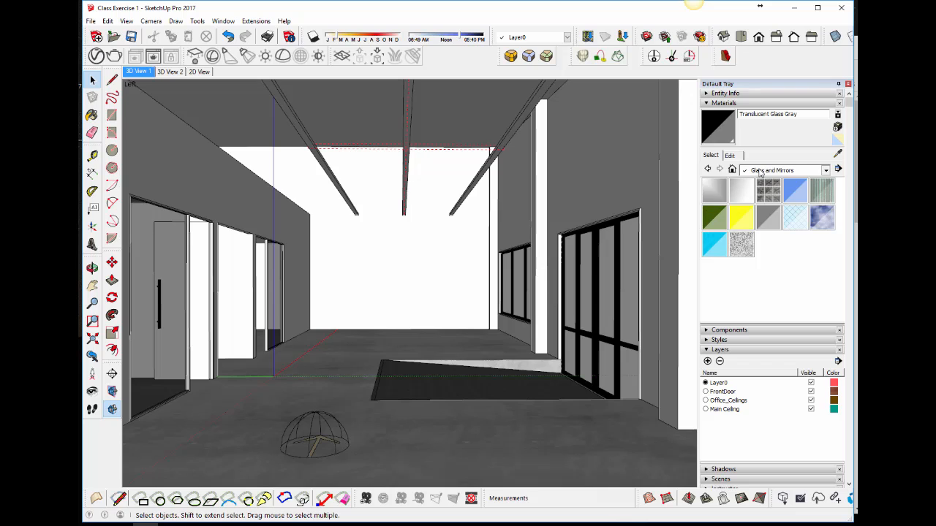
left_click(778, 170)
left_click(765, 213)
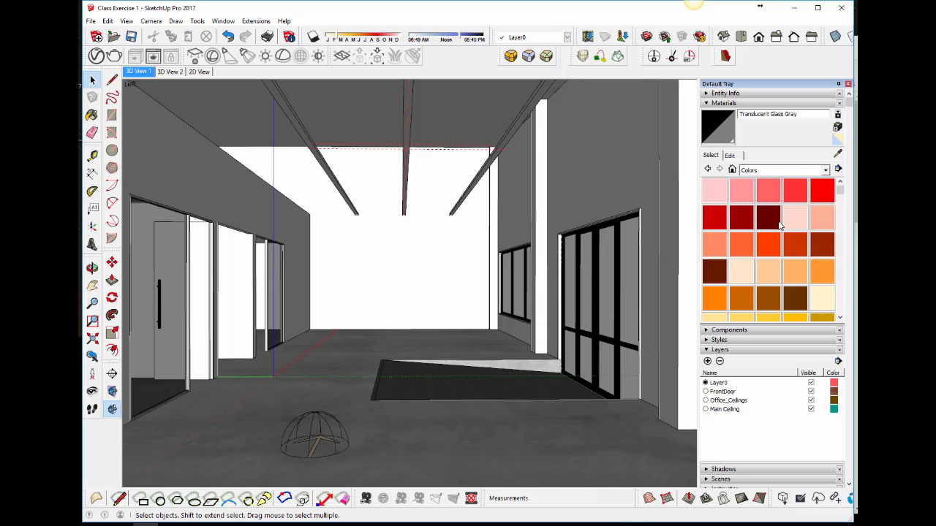
left_click(794, 217)
Open the wall group for editing, paint the back wall with Color B01 and set the colour's saturation to 75
right_click(412, 238)
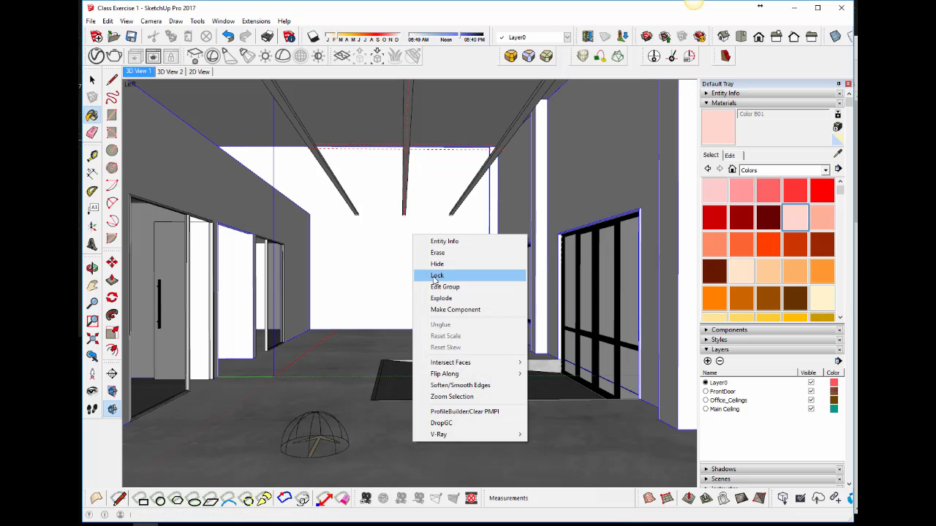
left_click(443, 286)
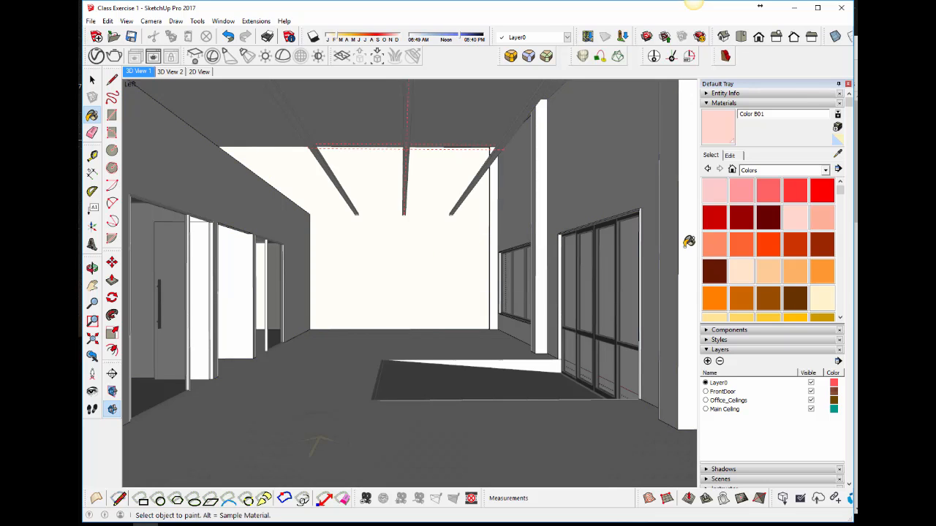
left_click(729, 156)
left_click(764, 210)
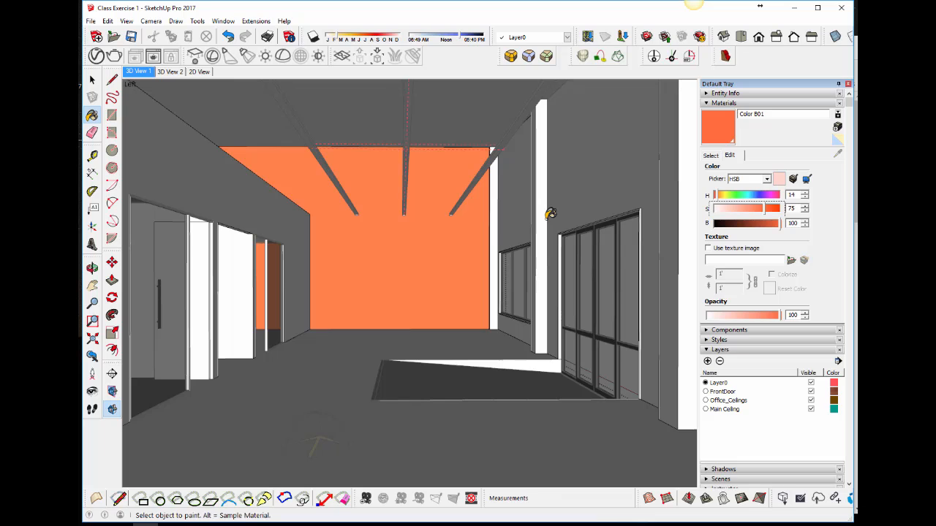
Select the back wall face and enable a texture image for Color B01
key("space")
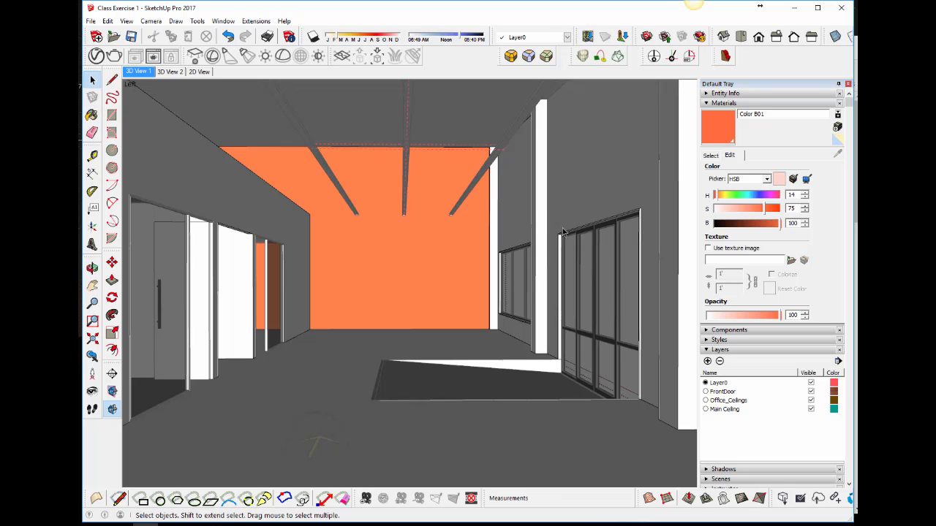
left_click(91, 21)
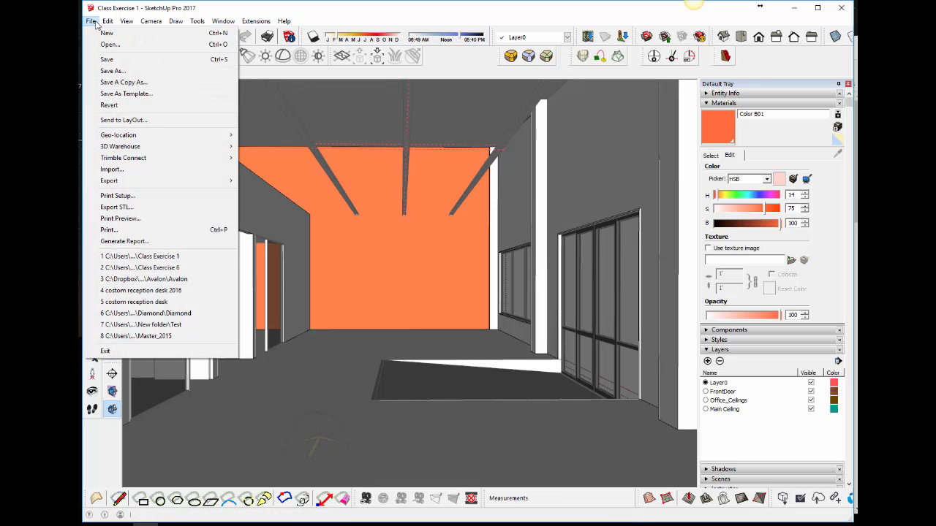
mouse_move(108, 20)
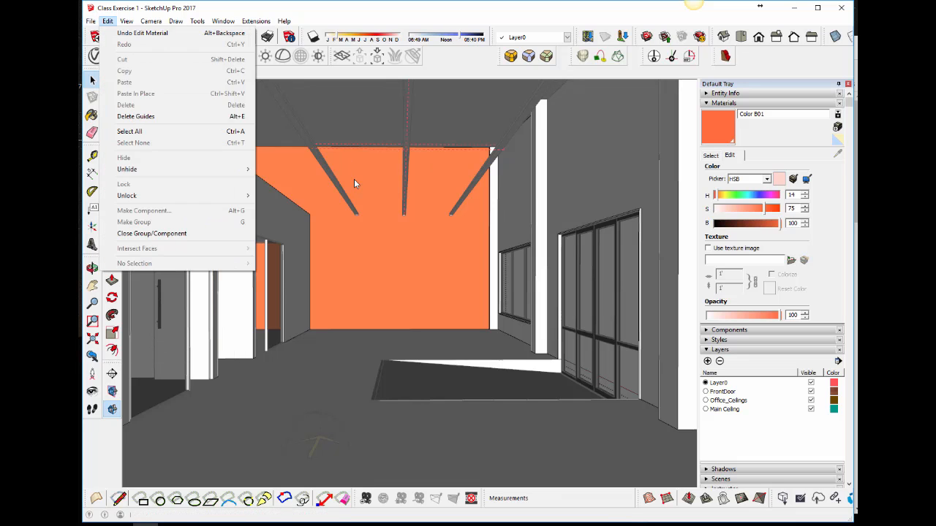
left_click(363, 205)
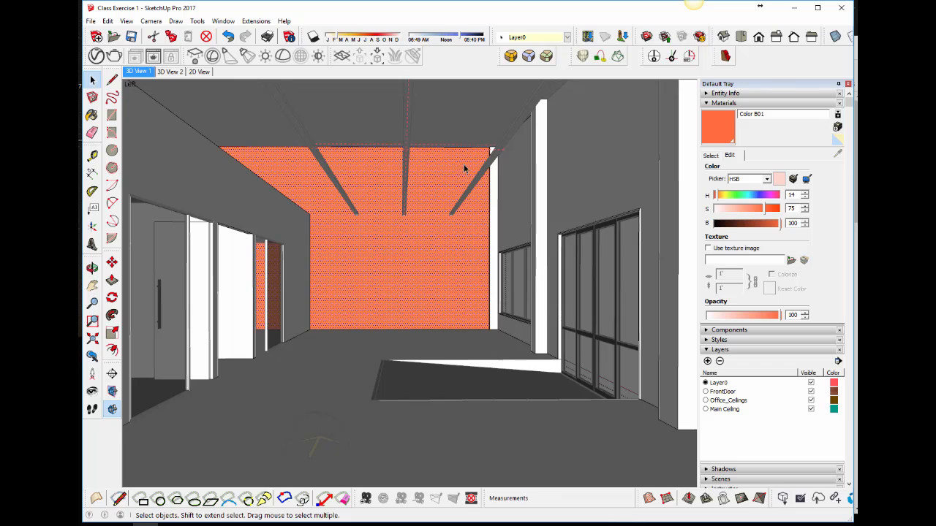
left_click(735, 249)
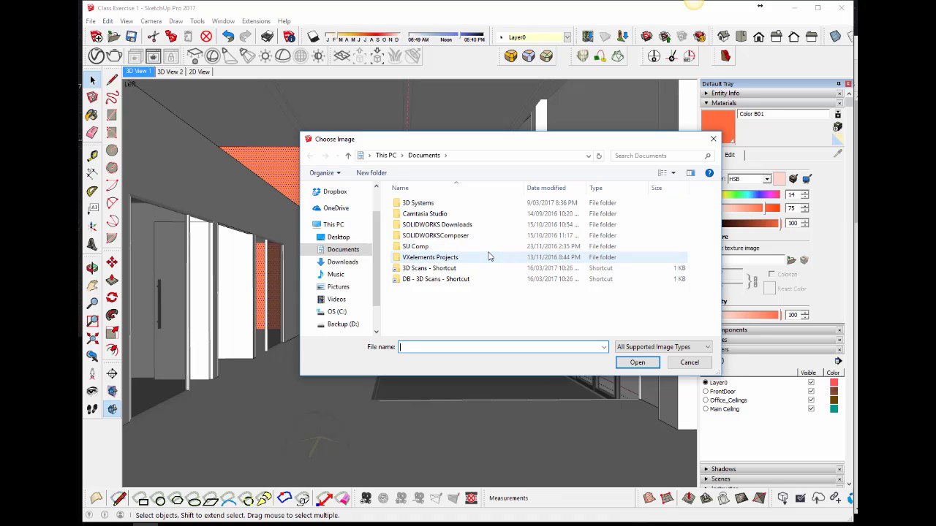
Load the PNG Discover_the_best_measuring_arm from the desktop's Creaform Resources folder as the Color B01 texture
left_click(344, 289)
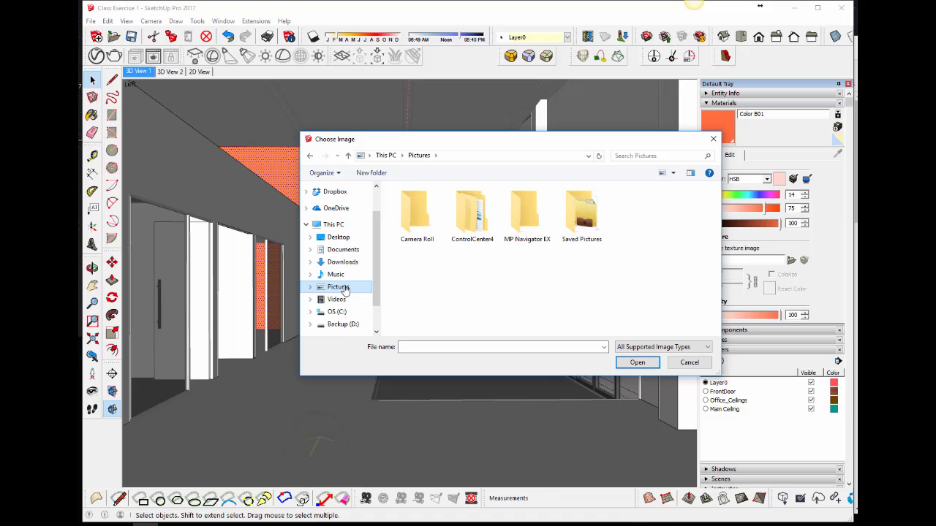
double_click(577, 234)
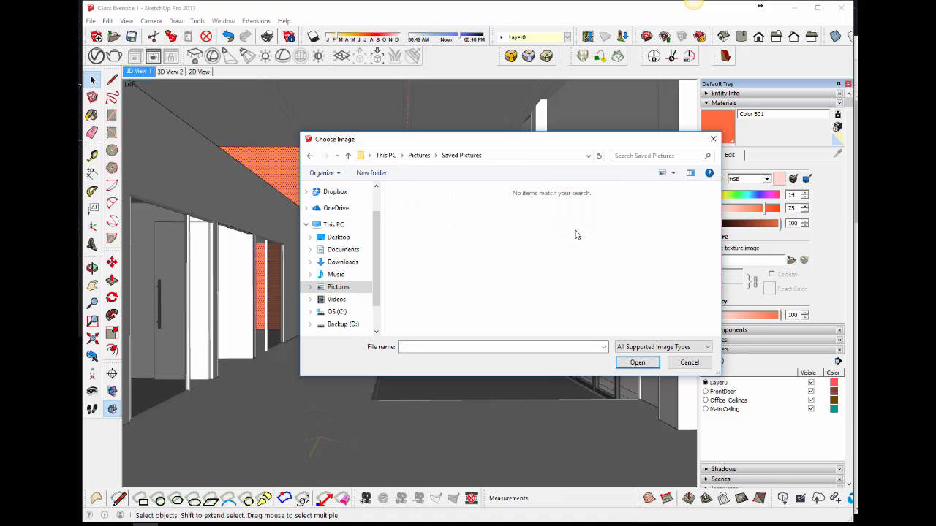
left_click(419, 155)
scroll(338, 208, "up", 2)
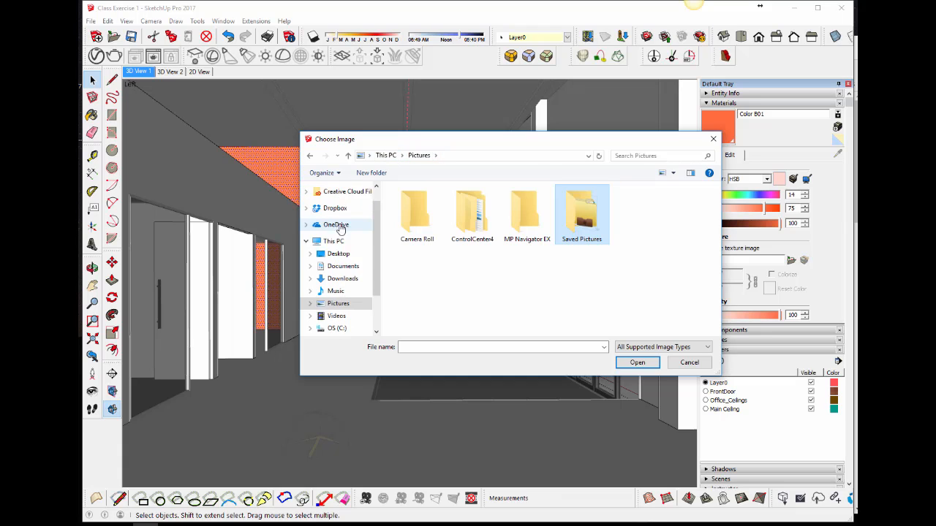
left_click(337, 276)
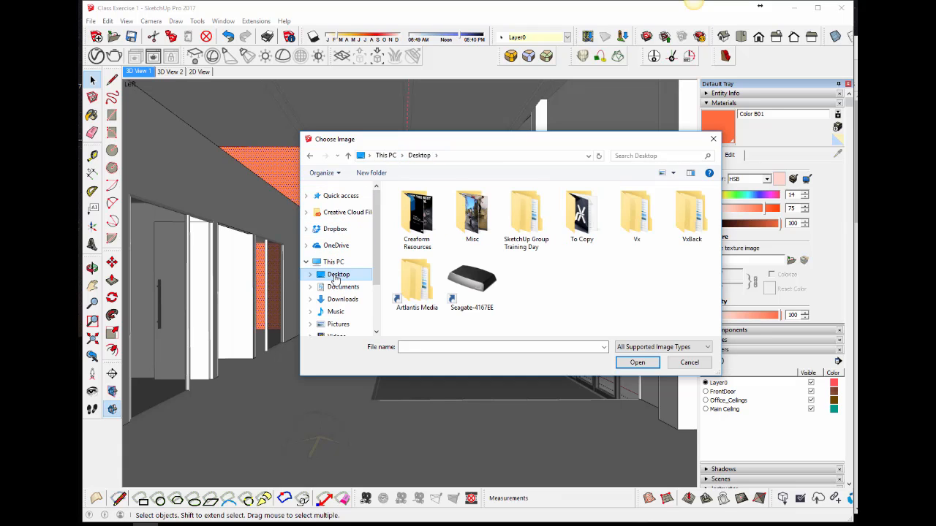
double_click(421, 228)
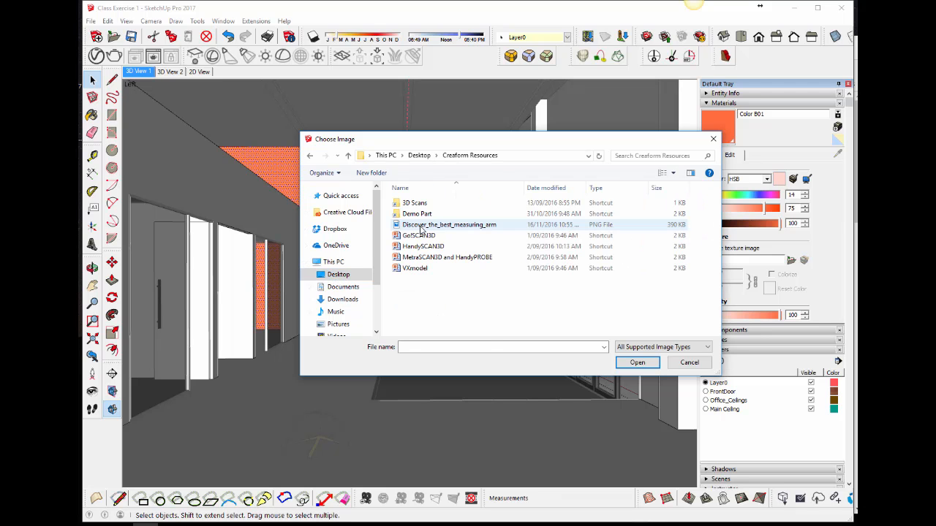
left_click(422, 226)
left_click(637, 362)
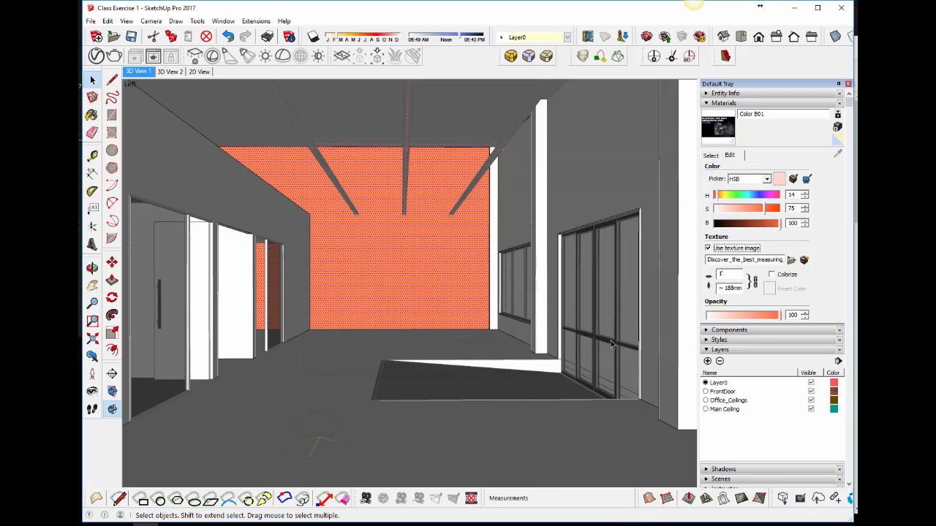
Set the width of the Color B01 texture image to 200 mm
left_click(731, 274)
type("200")
key("Return")
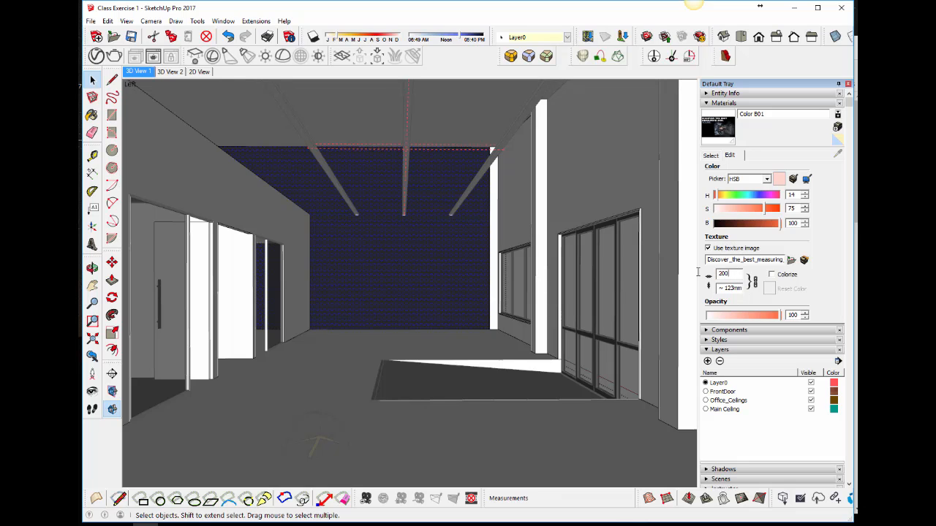
Set the Color B01 texture width to 20000 mm, and reposition and scale the image to fill the back wall
type("00")
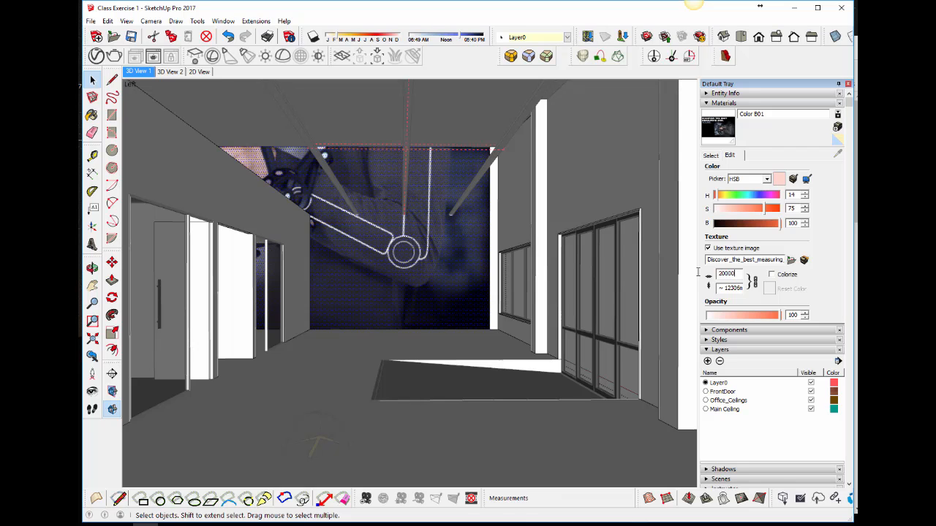
key("Return")
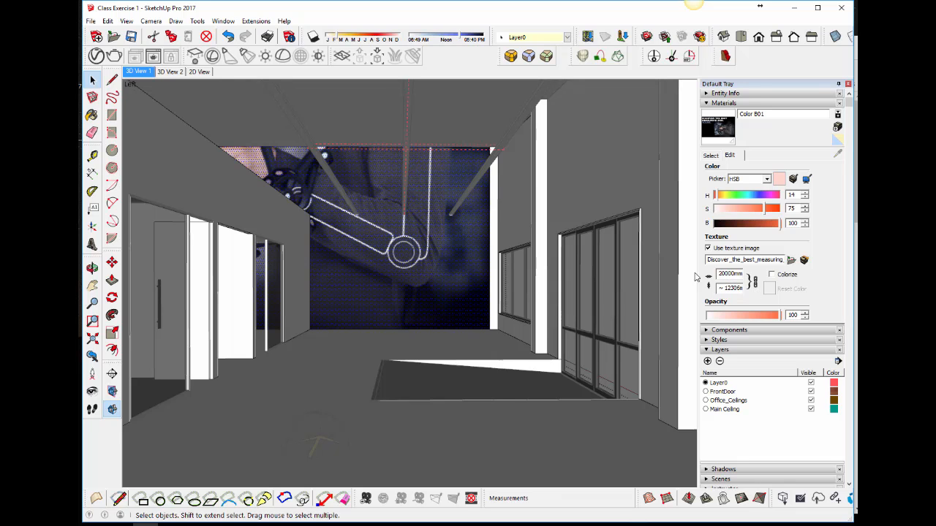
right_click(401, 246)
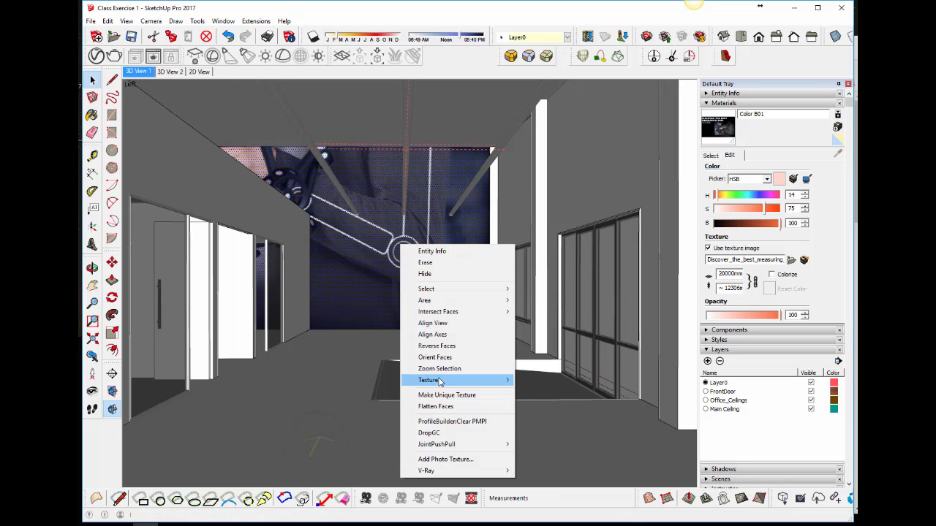
mouse_move(439, 381)
left_click(538, 379)
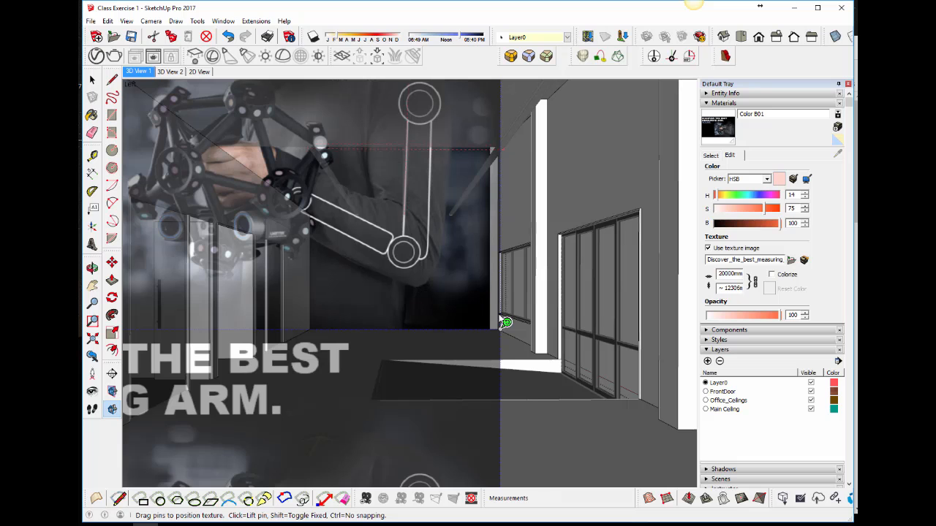
left_click_drag(355, 266, 291, 384)
left_click_drag(380, 311, 585, 241)
left_click_drag(501, 309, 410, 311)
left_click_drag(322, 283, 413, 286)
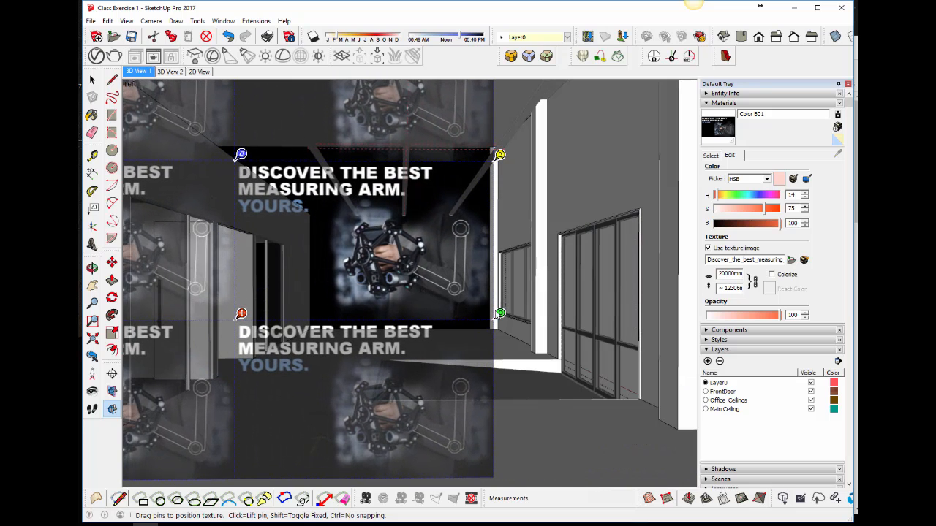
left_click_drag(500, 313, 523, 315)
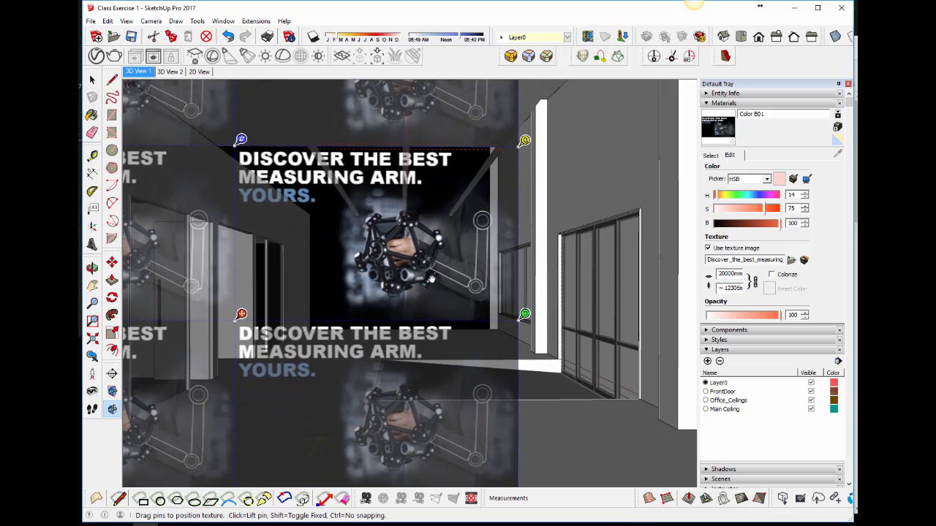
right_click(408, 264)
left_click(415, 270)
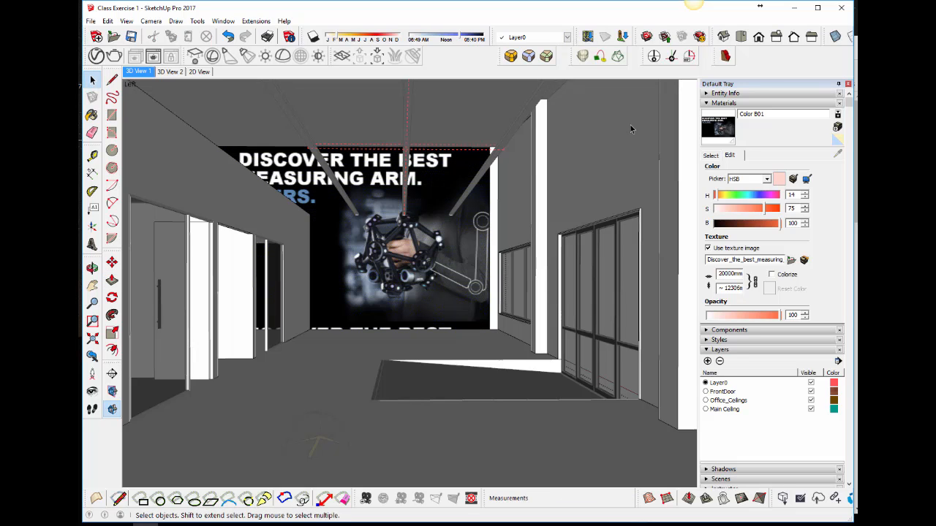
Start a V-Ray interactive render from the Asset Editor and show the RGB color channel in the frame buffer
left_click(96, 56)
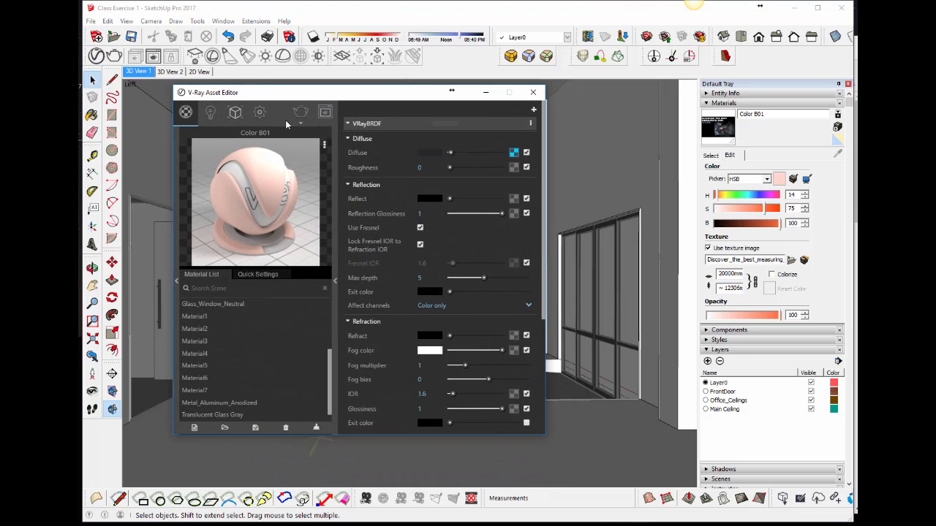
left_click(299, 126)
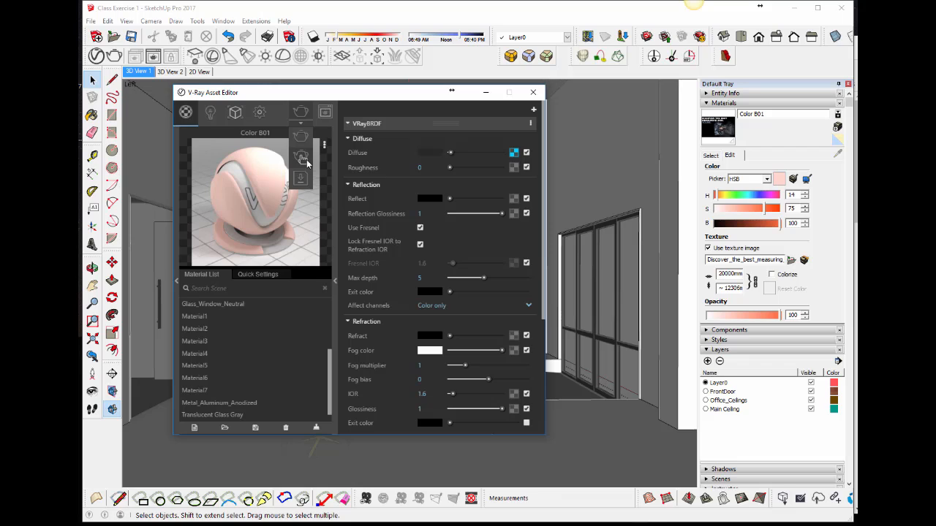
left_click(306, 161)
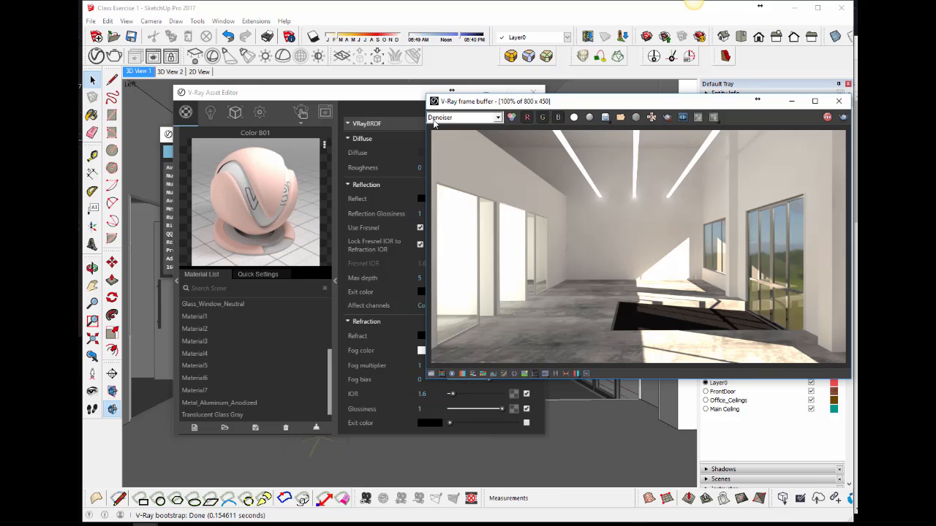
left_click(498, 118)
left_click(480, 129)
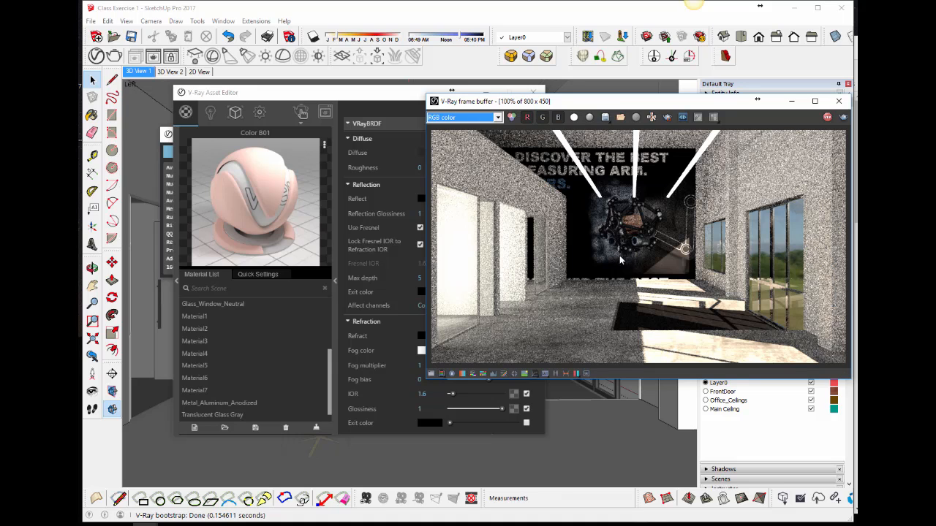
Rearrange the V-Ray frame buffer and Asset Editor windows so the render and the material settings can be seen together
left_click_drag(598, 103, 592, 102)
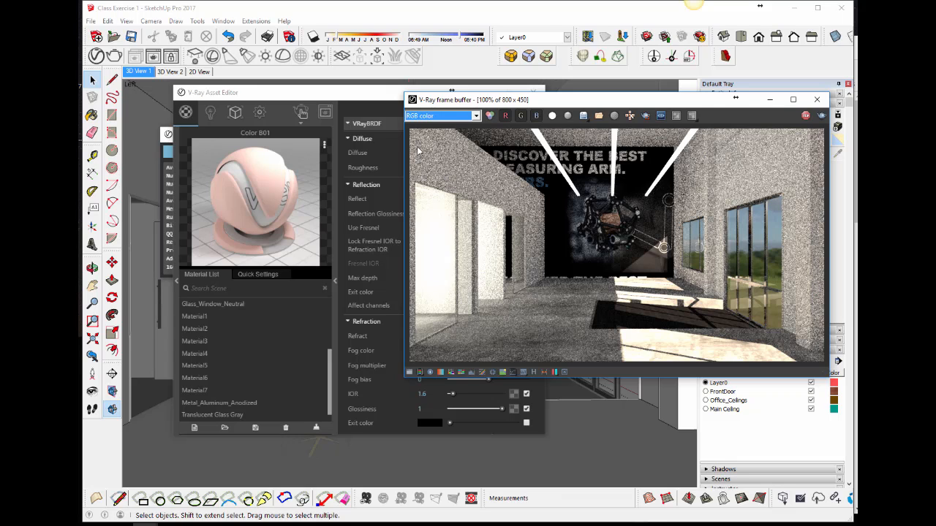
left_click_drag(482, 106, 509, 244)
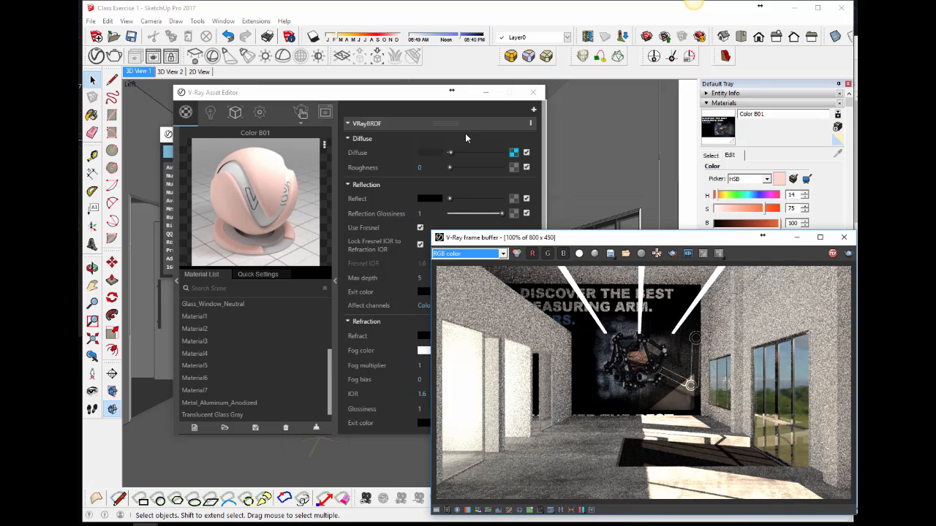
left_click_drag(449, 93, 334, 226)
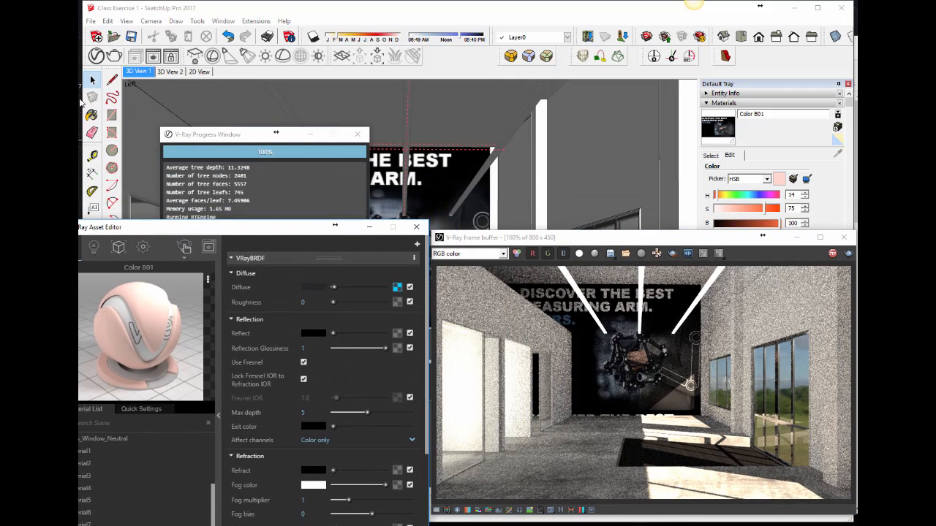
left_click(433, 167)
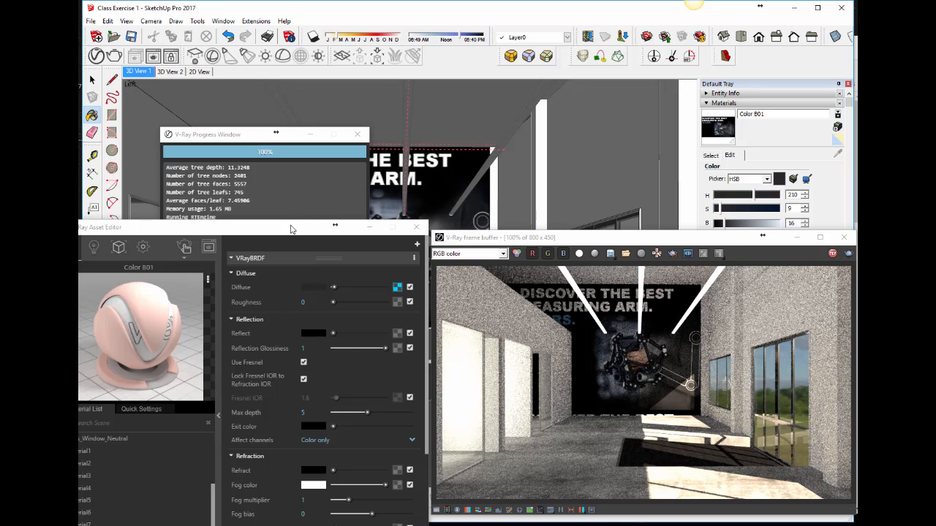
left_click_drag(290, 229, 355, 102)
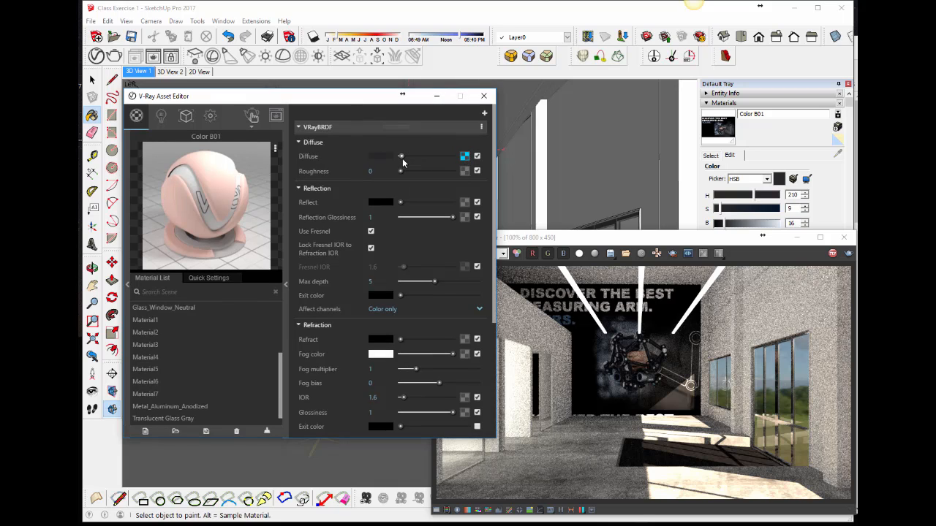
Lighten the V-Ray diffuse colour of Color B01 slightly to a dark grey
left_click_drag(401, 158, 406, 160)
mouse_move(361, 99)
left_mouse_down()
mouse_move(304, 139)
mouse_move(237, 142)
mouse_move(250, 116)
mouse_move(352, 108)
left_mouse_up()
scroll(338, 291, "down", 5)
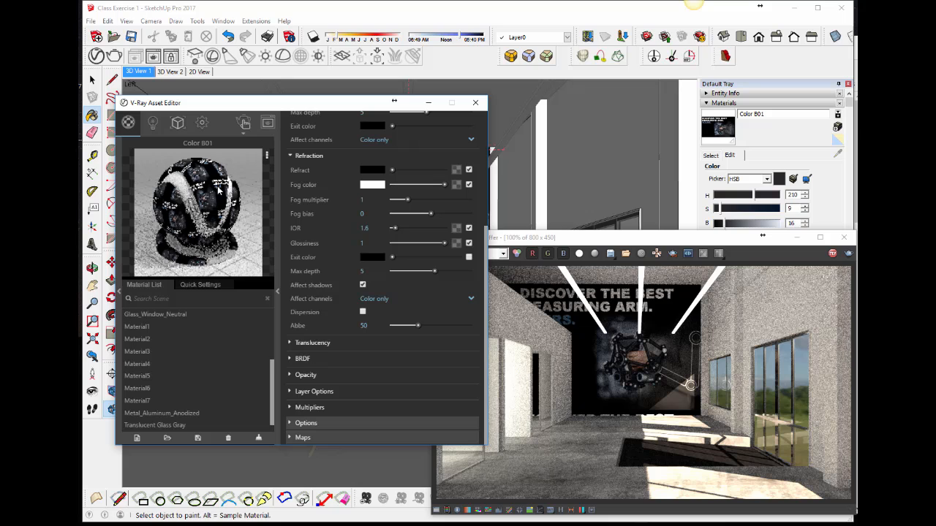
left_click_drag(286, 105, 299, 147)
scroll(327, 242, "up", 6)
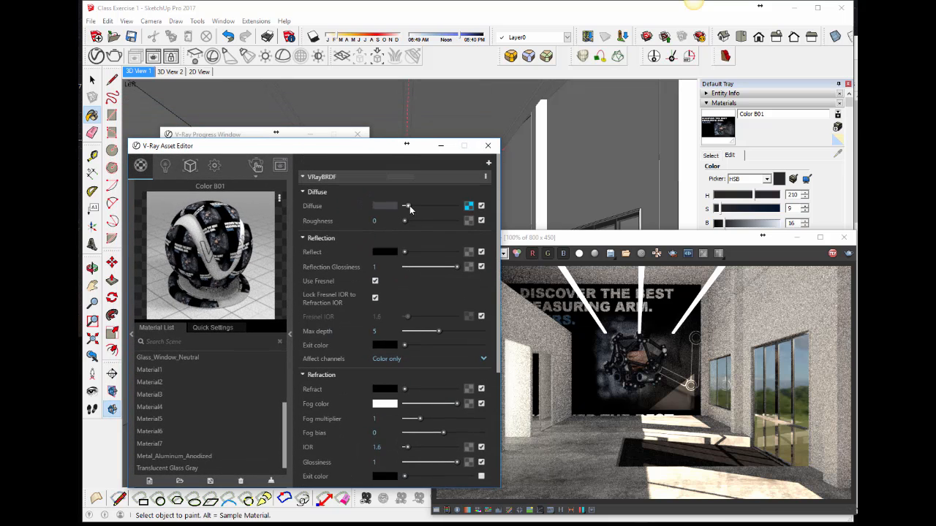
left_click_drag(405, 206, 407, 210)
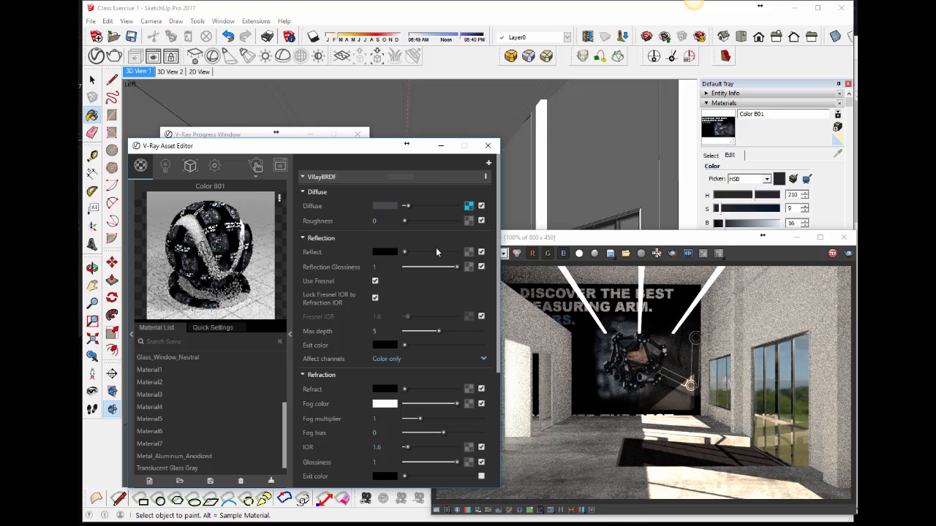
Raise the reflection colour of Color B01 from black to near white and check the wall in the interactive render
scroll(413, 300, "down", 3)
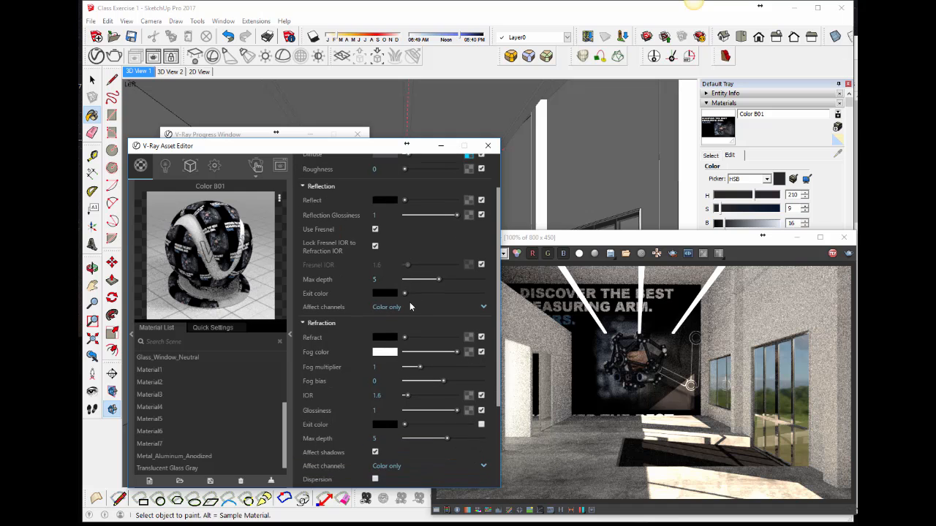
scroll(374, 312, "down", 1)
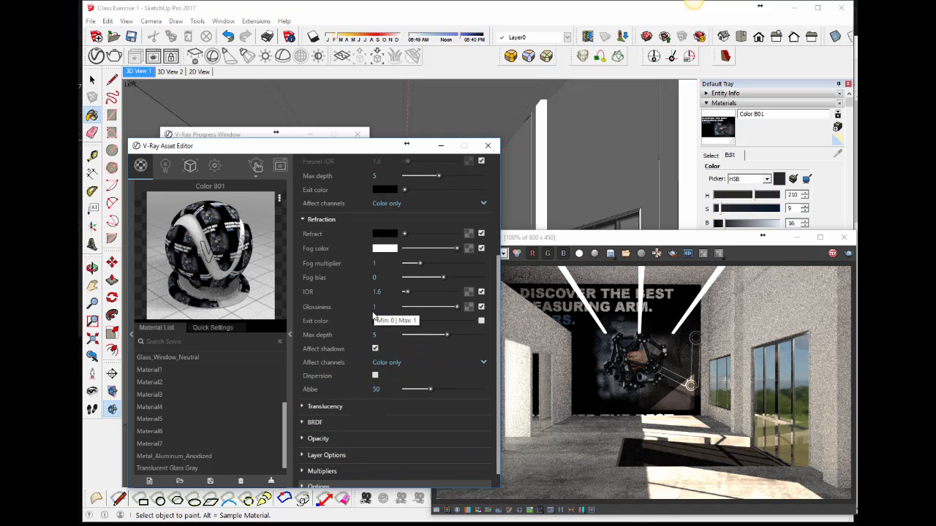
scroll(373, 311, "down", 1)
scroll(366, 316, "up", 3)
scroll(352, 321, "up", 2)
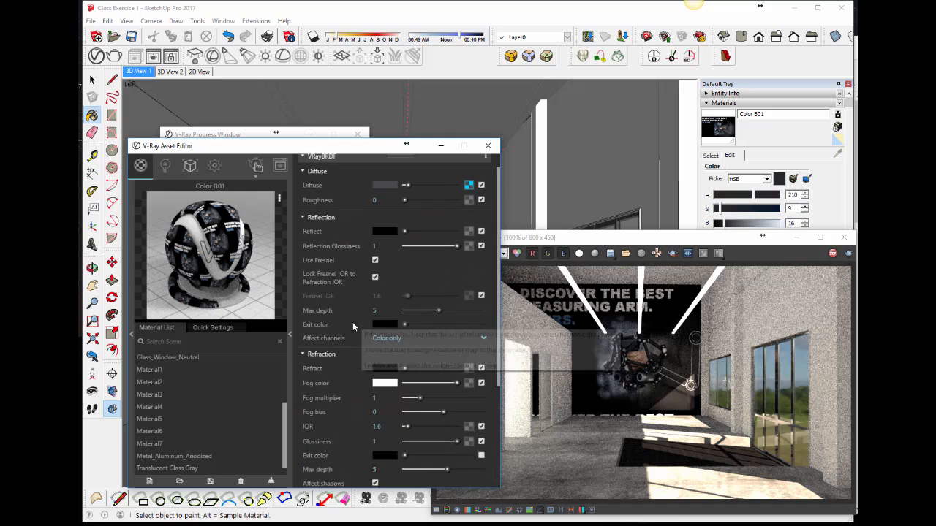
scroll(336, 278, "up", 1)
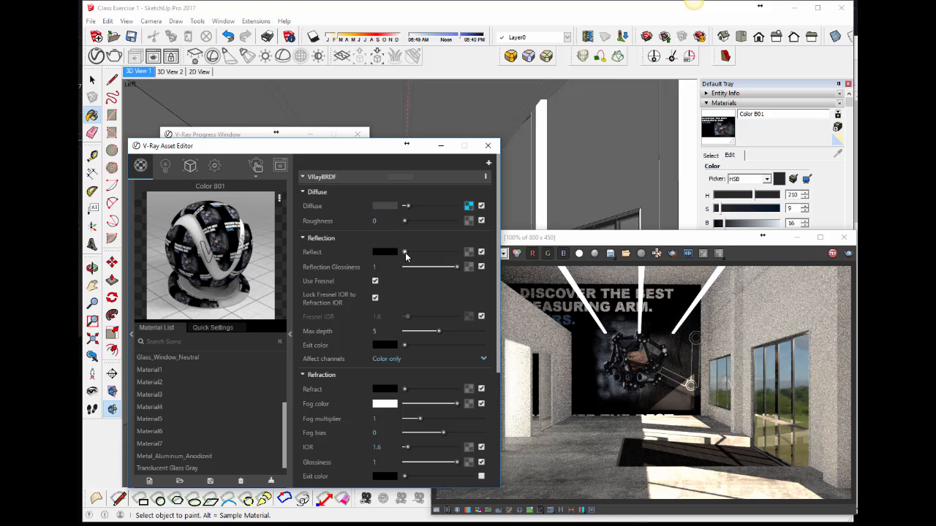
left_click_drag(405, 252, 448, 253)
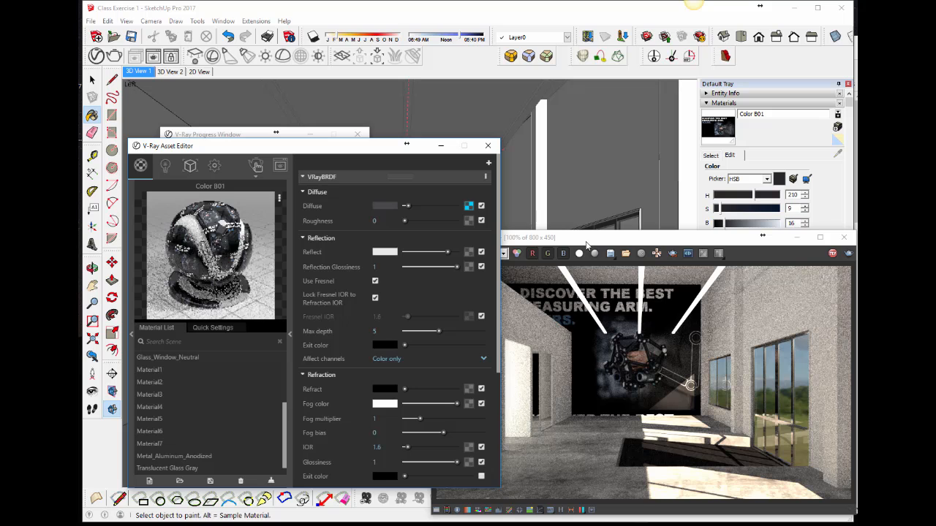
left_click_drag(587, 244, 588, 236)
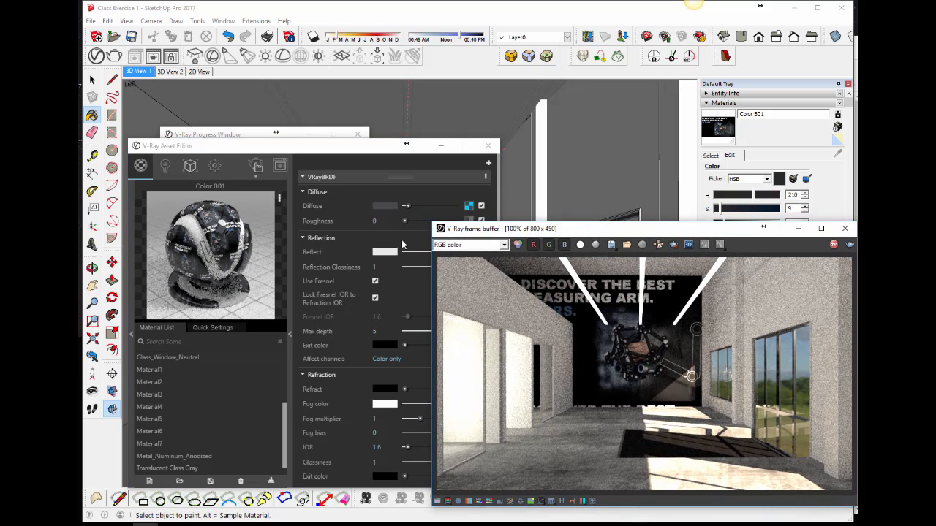
left_click(337, 151)
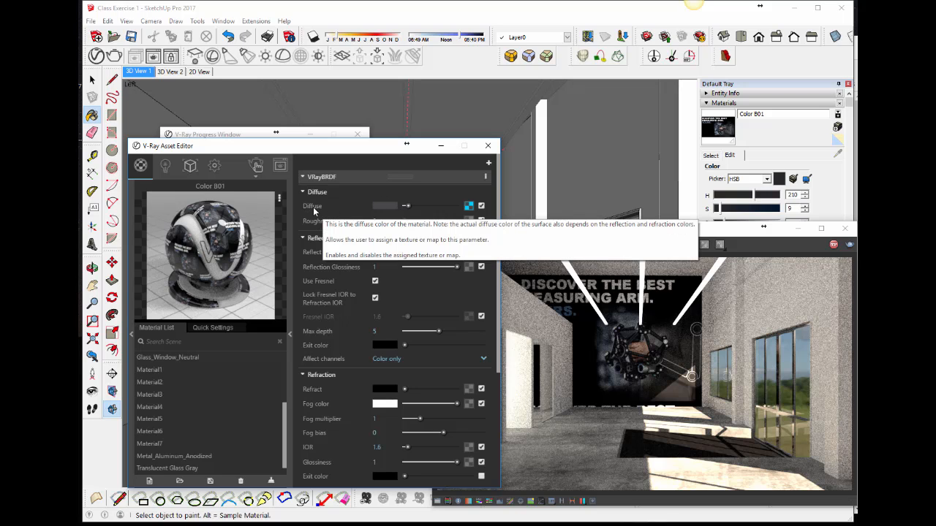
Set the colour space of Color B01's diffuse bitmap to Custom Gamma Curve with a gamma of 0.6
left_click(471, 207)
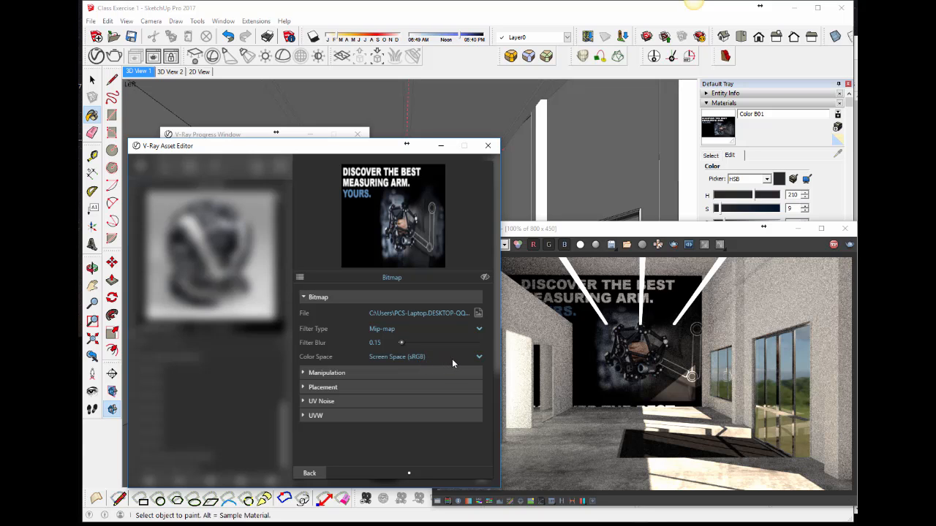
left_click(478, 357)
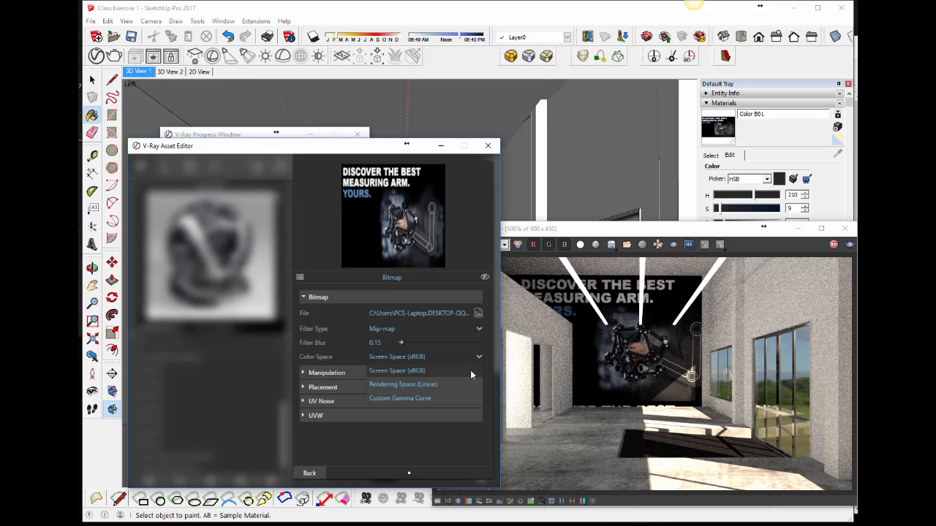
left_click(423, 399)
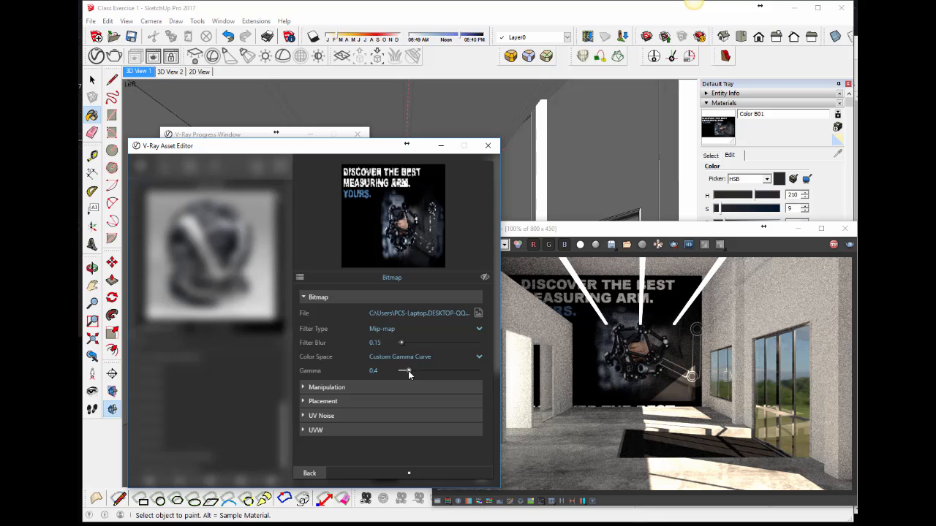
left_click_drag(408, 370, 414, 371)
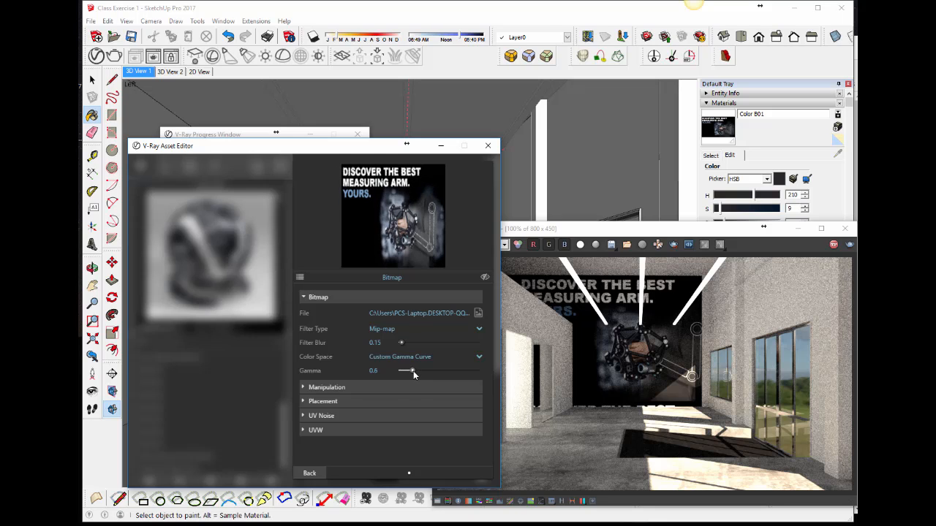
left_click(309, 473)
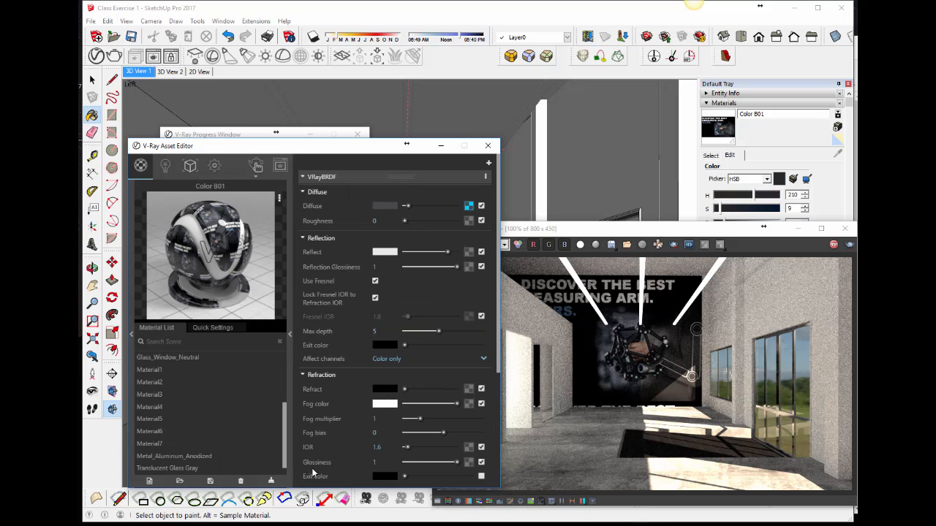
Stop the running render and restart the interactive render with the updated Color B01 material
left_click_drag(589, 238, 556, 202)
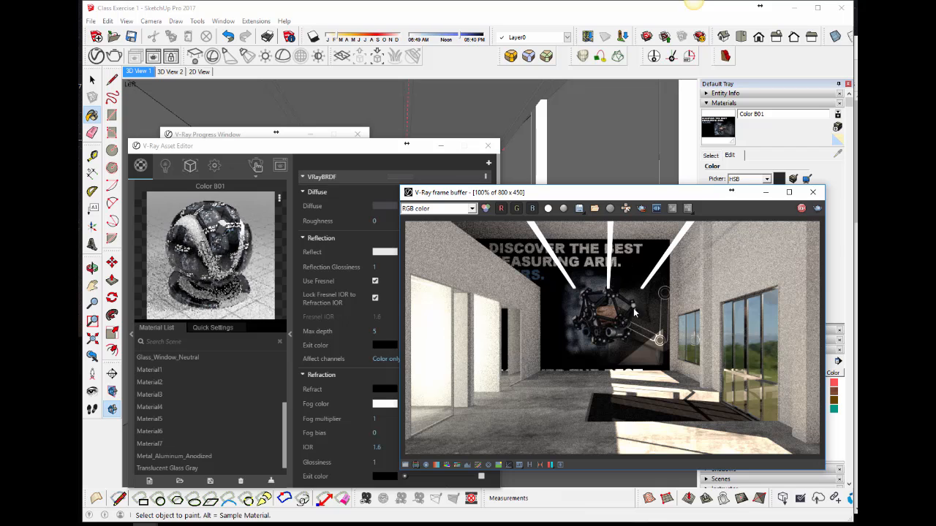
left_click(800, 209)
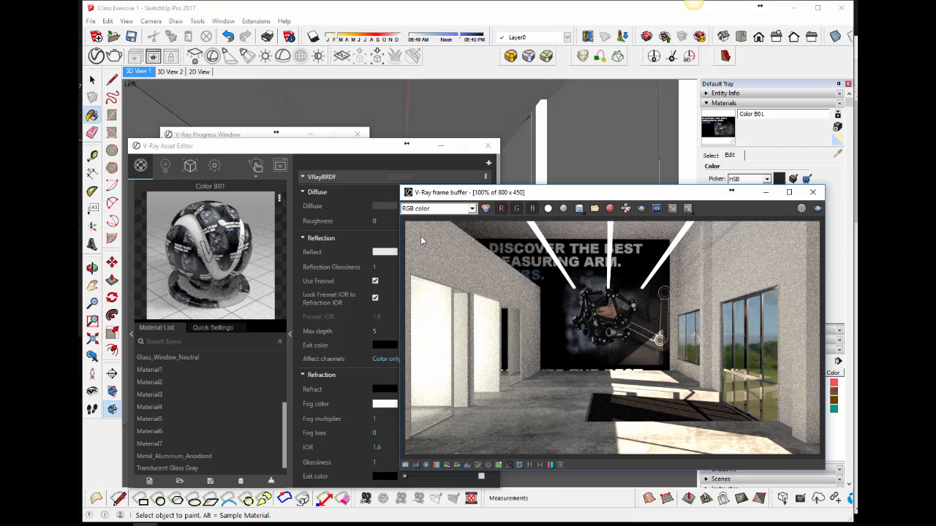
left_click(257, 167)
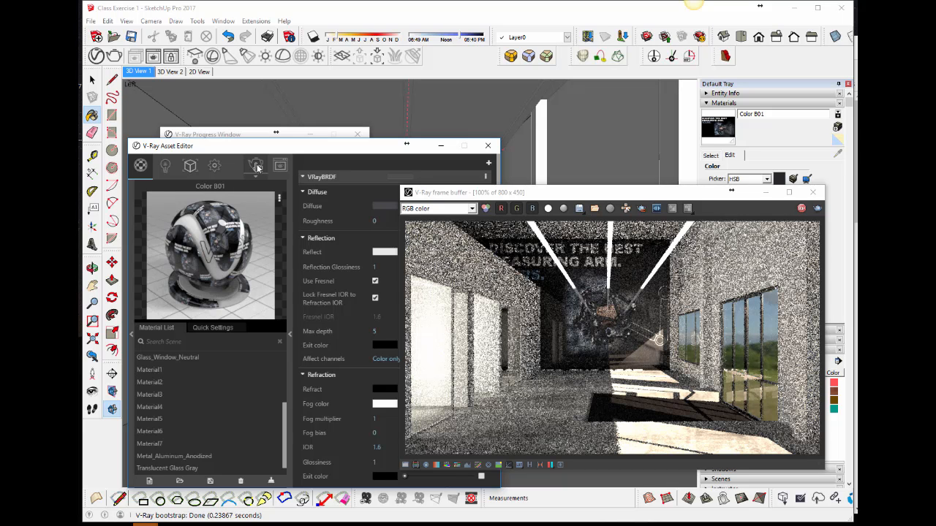
scroll(308, 398, "down", 3)
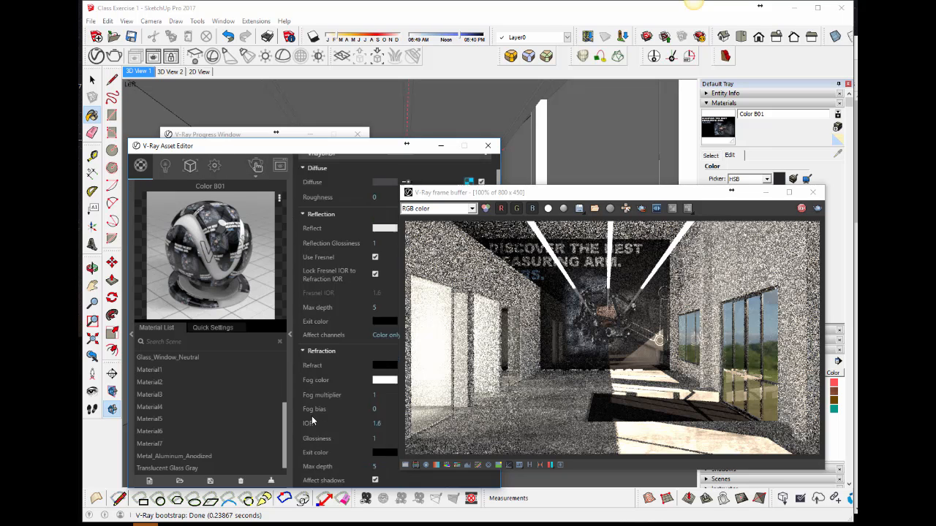
Try adding an Emissive layer above the VRayBRDF layer of Color B01, and delete that layer again
scroll(325, 427, "down", 2)
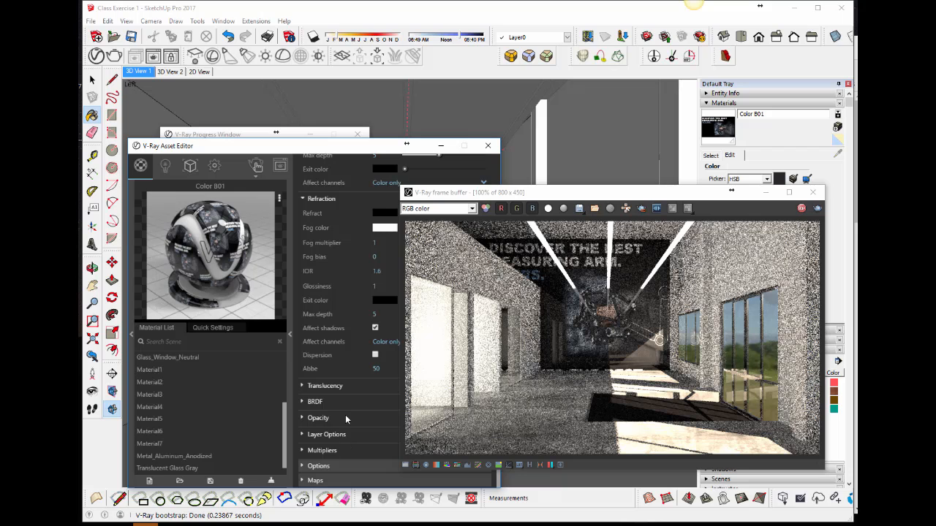
left_click_drag(516, 194, 575, 160)
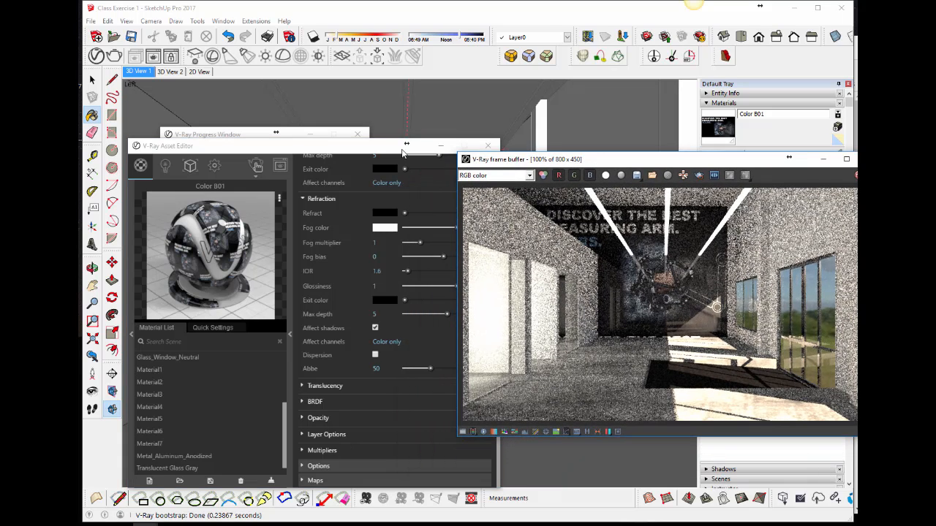
left_click_drag(363, 150, 350, 148)
scroll(478, 181, "up", 5)
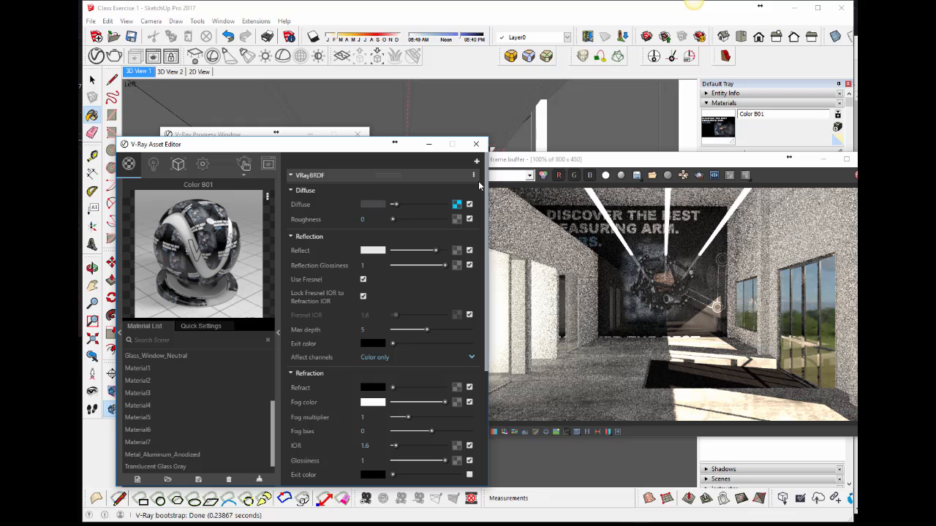
left_click(476, 162)
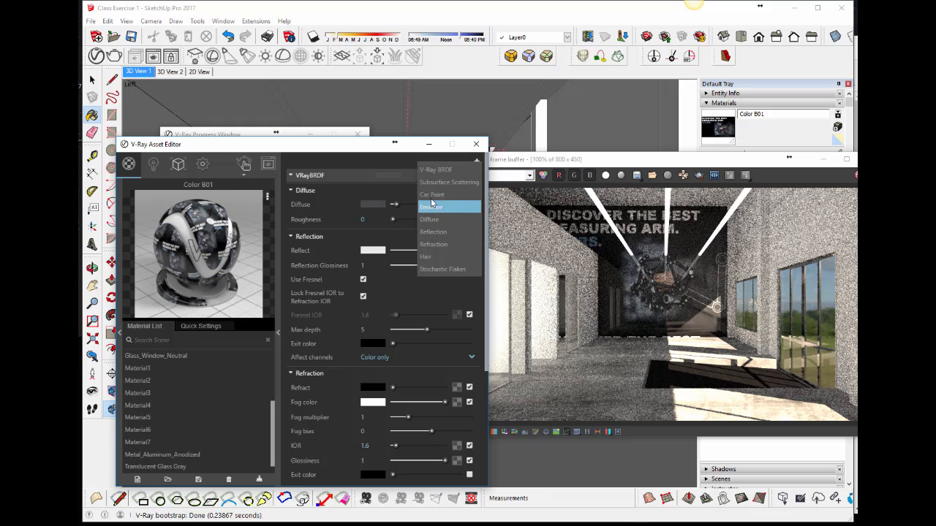
left_click(395, 168)
left_click(476, 162)
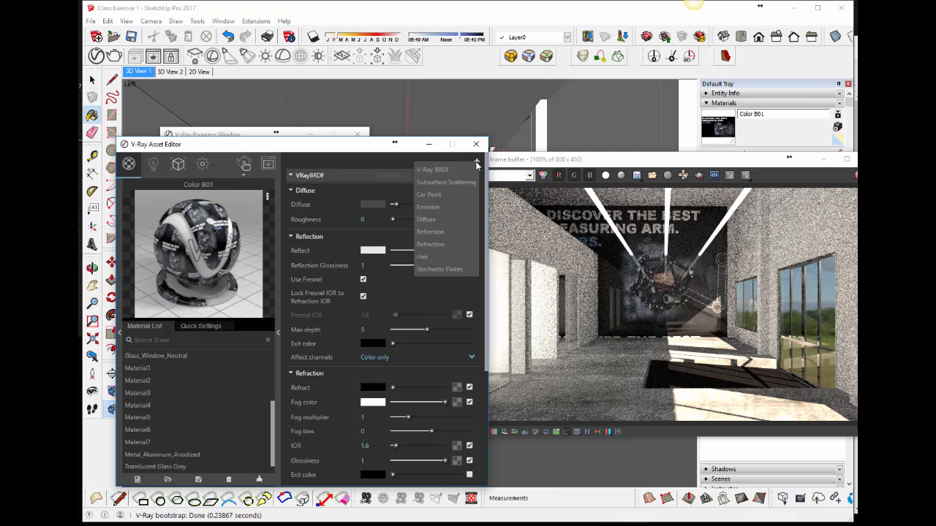
left_click(432, 208)
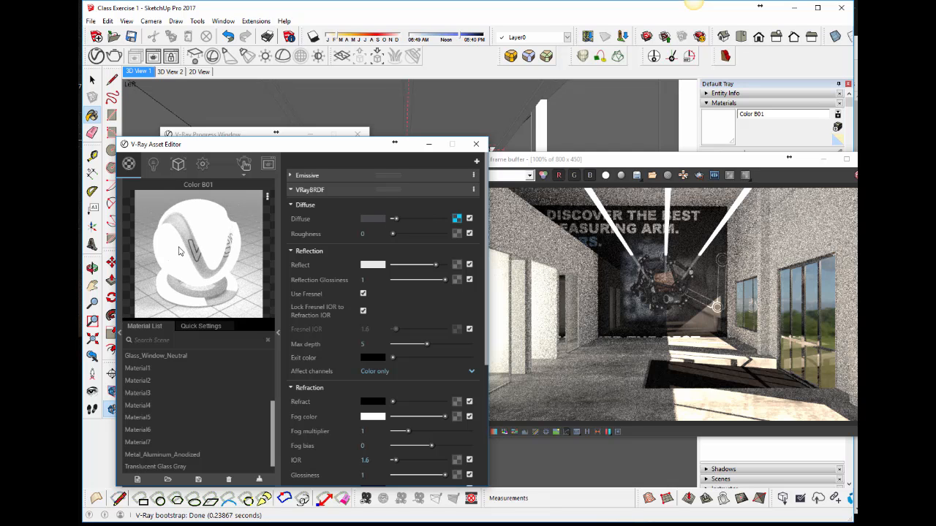
left_click(472, 176)
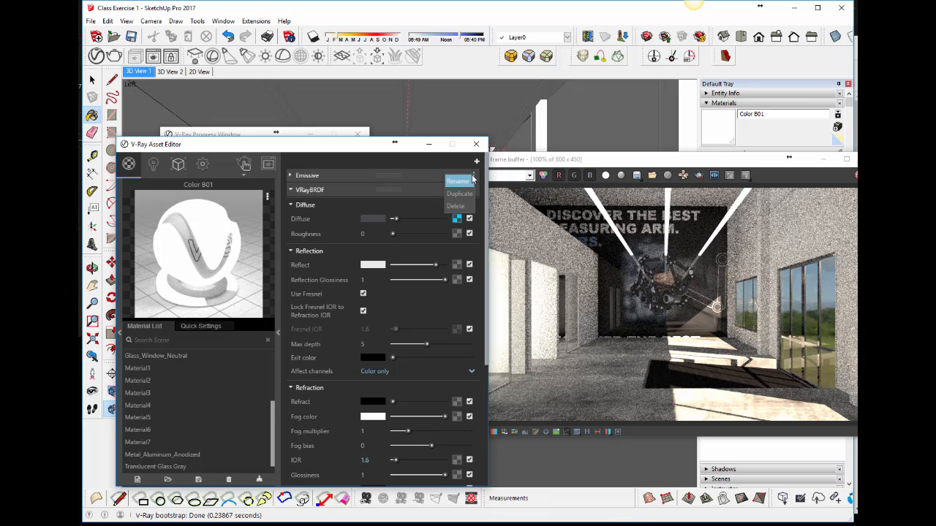
left_click(457, 205)
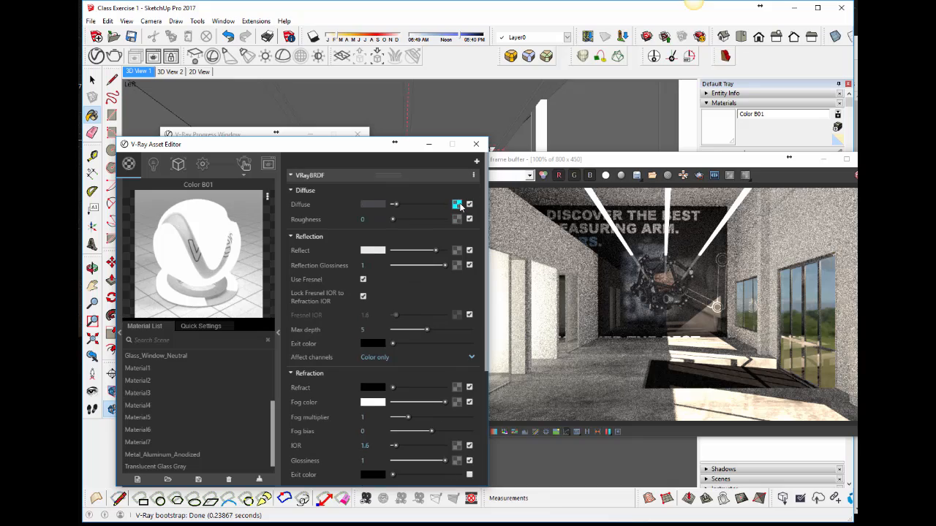
Close the asset editor and restart the interactive render to review the textured back wall
left_click(476, 144)
left_click_drag(496, 165, 443, 114)
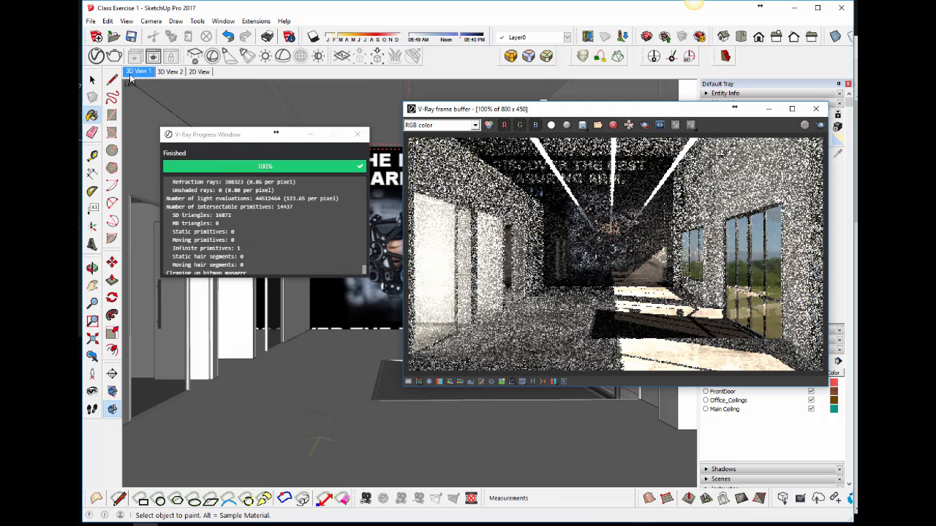
left_click(115, 58)
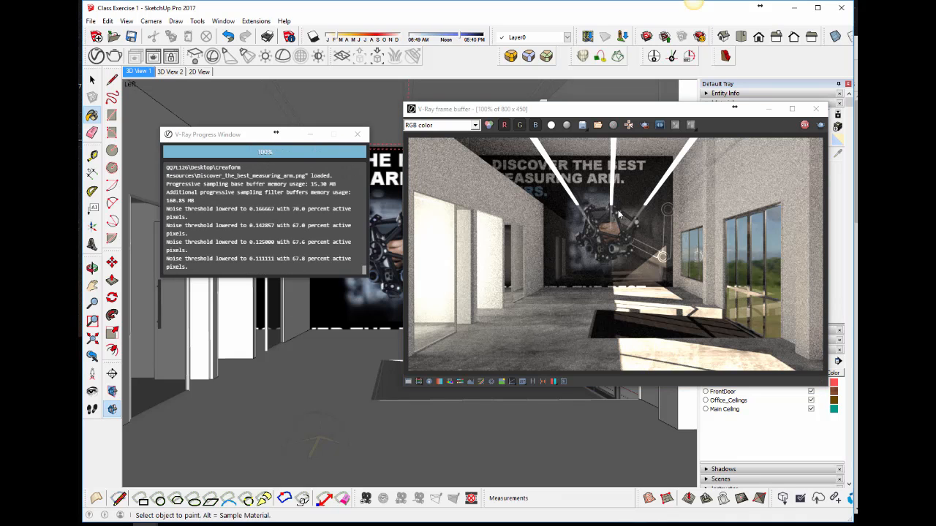
left_click_drag(731, 110, 687, 108)
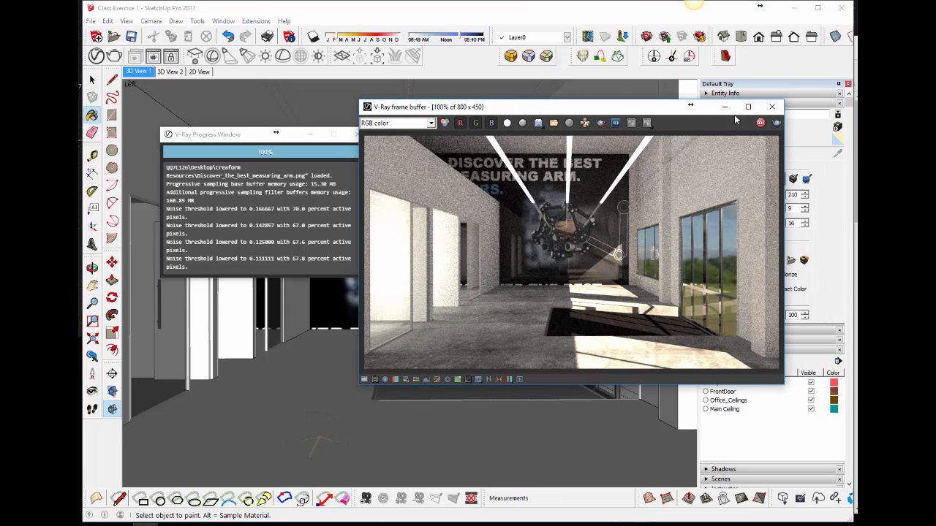
Stop the interactive render and close the frame buffer and progress windows, returning to the Select tool
left_click(760, 124)
left_click(773, 107)
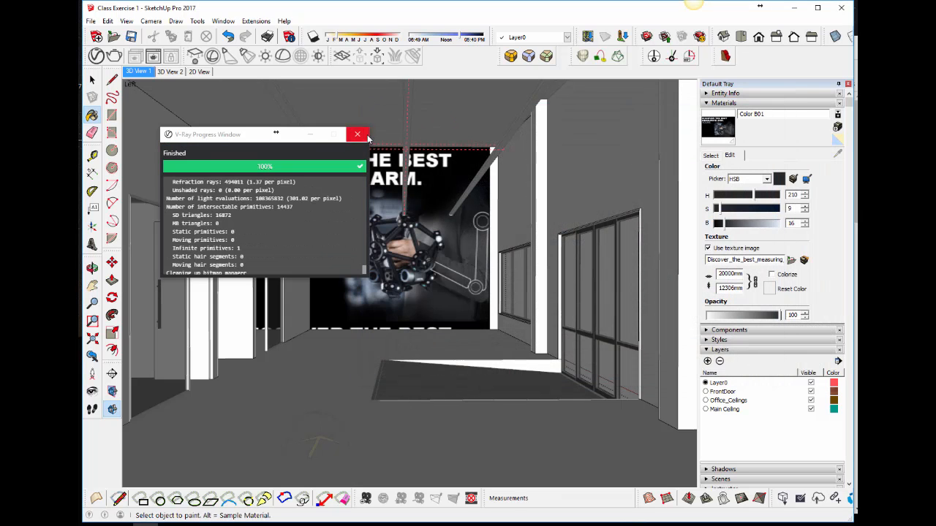
left_click(356, 134)
left_click(92, 80)
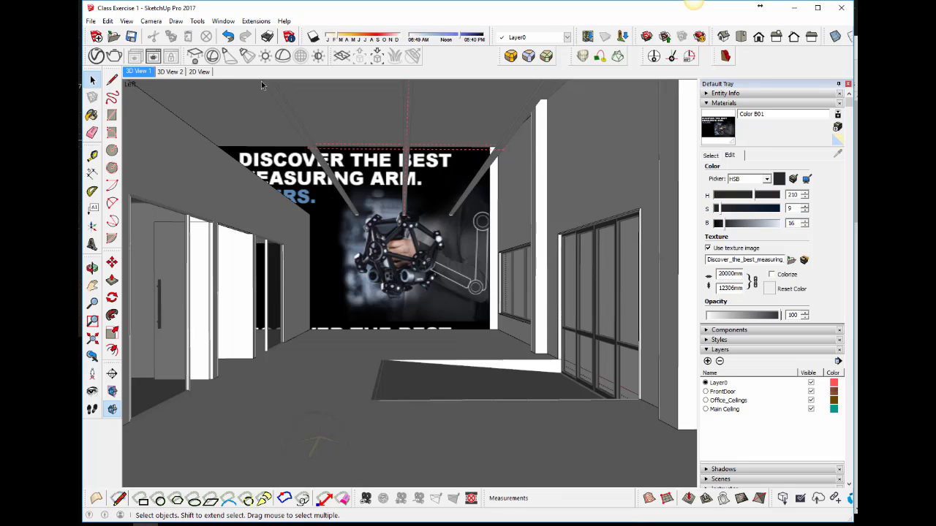
Set the render output's image width to 1920 pixels in the V-Ray render settings
left_click(98, 59)
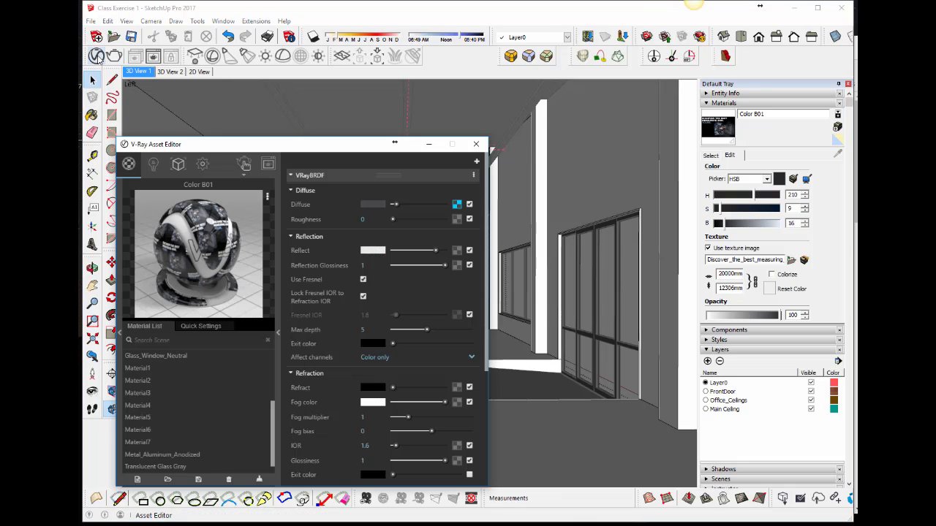
left_click_drag(276, 149, 332, 93)
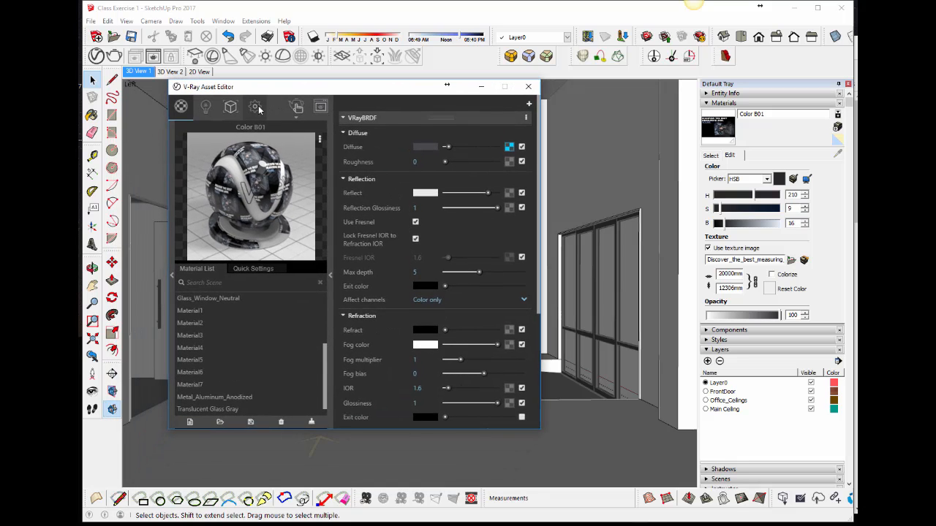
left_click(256, 107)
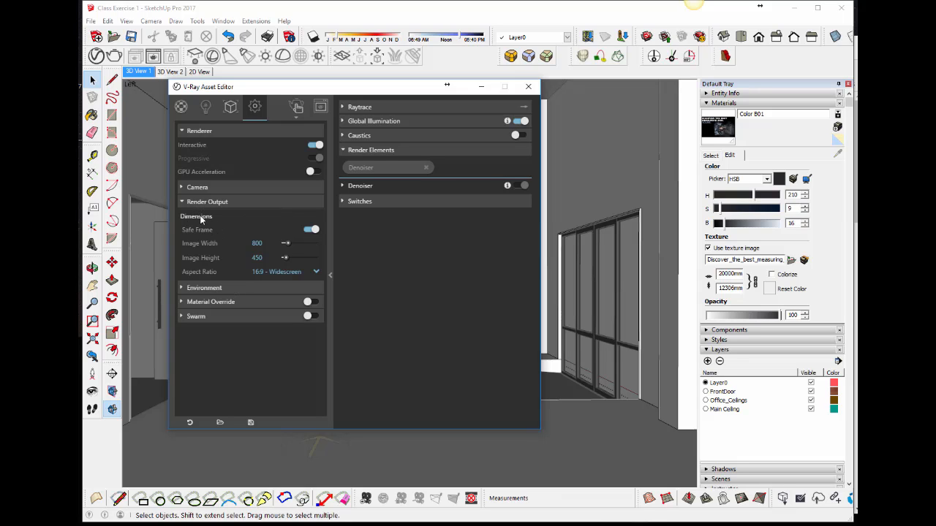
left_click_drag(260, 242, 244, 245)
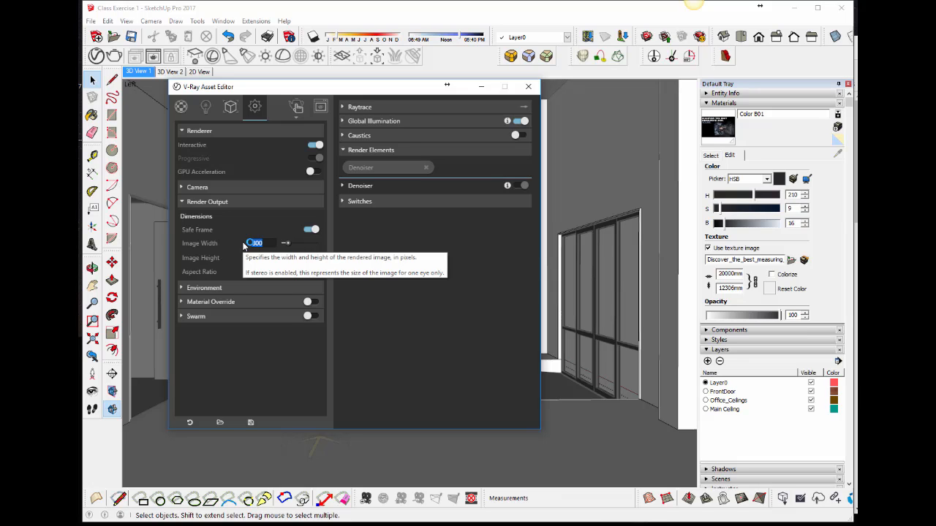
key("BackSpace")
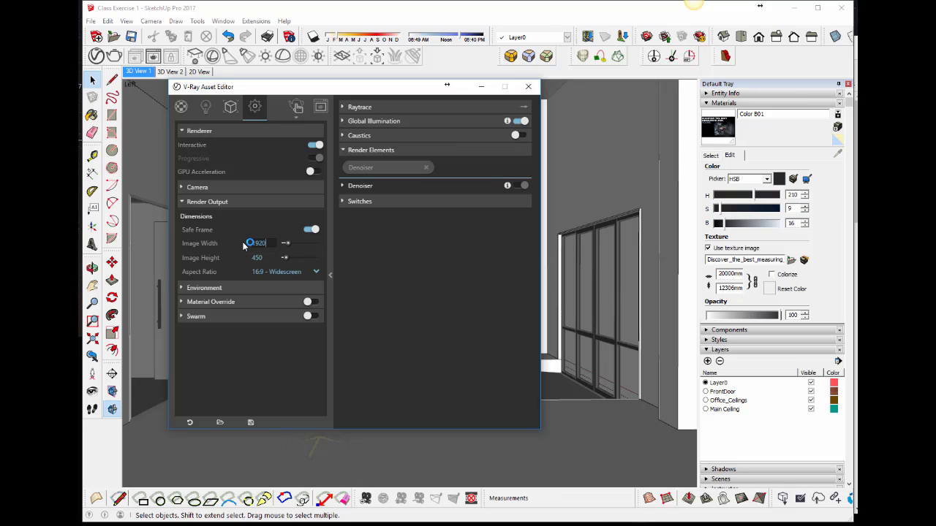
key("Return")
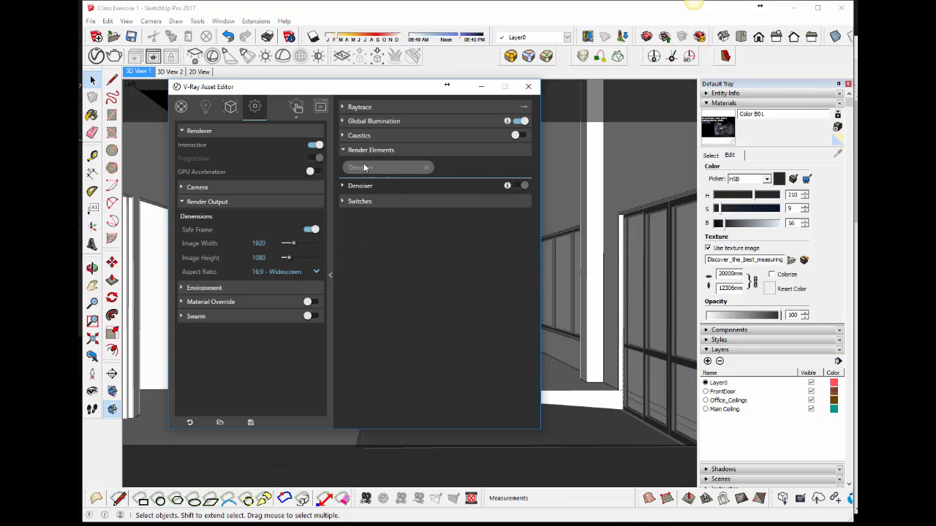
Show the V-Ray camera settings, switch from interactive to standard V-Ray rendering, and close the frame buffer it opens
left_click(185, 188)
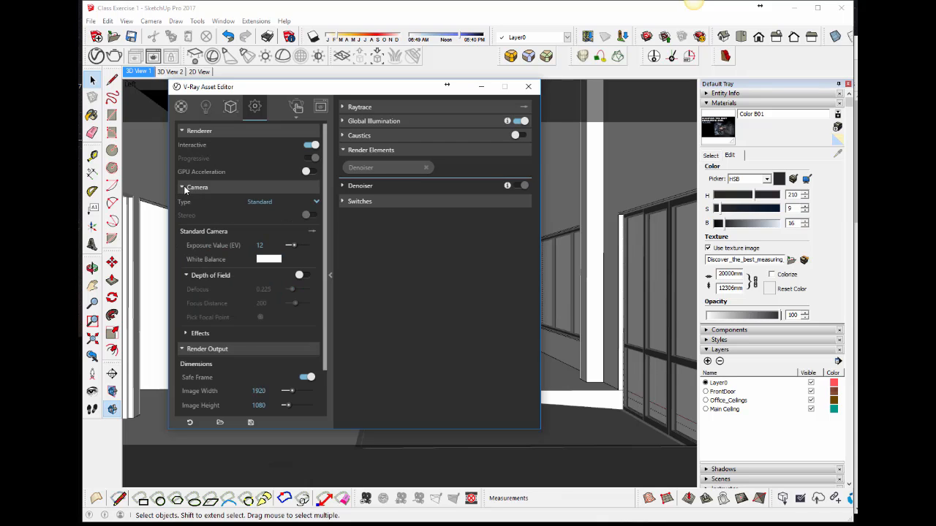
left_click(299, 117)
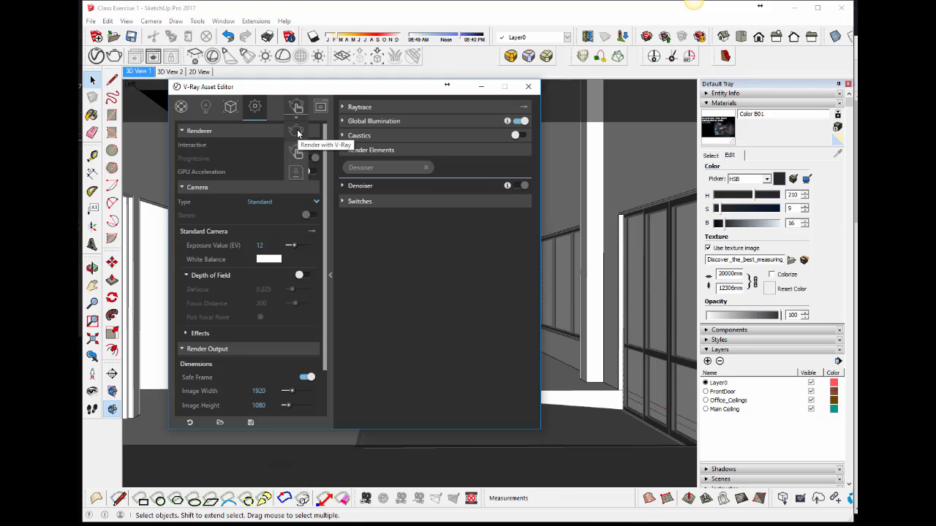
left_click(297, 131)
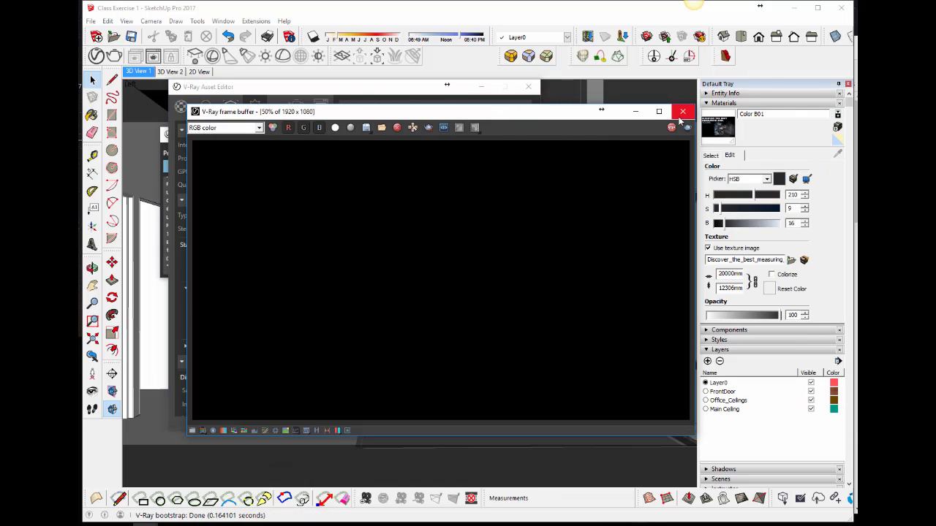
left_click(681, 113)
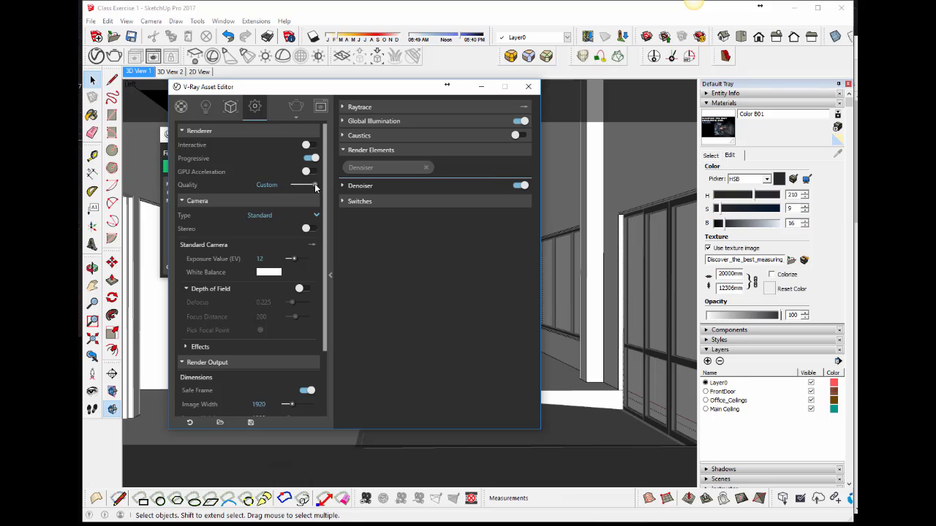
Render the view from the frame buffer with progressive mode off and the quality set to Medium
left_click_drag(315, 188, 293, 188)
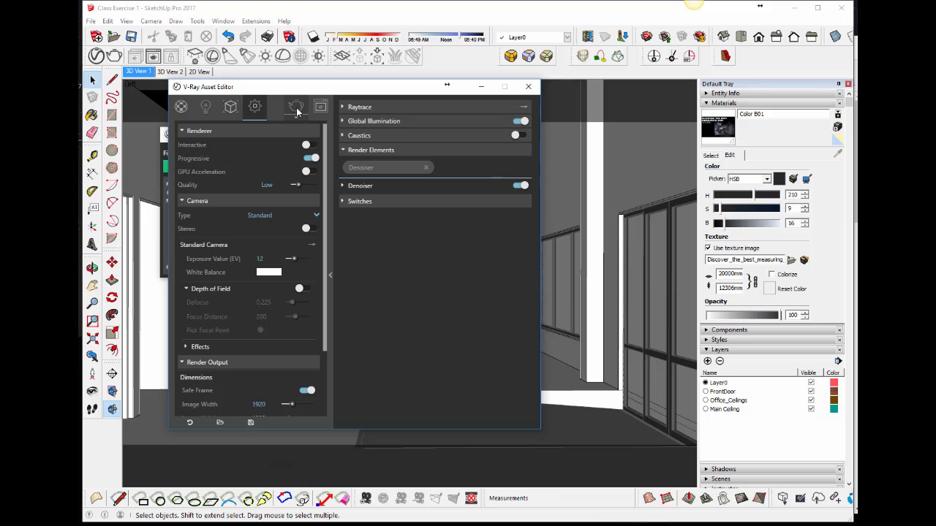
left_click(313, 159)
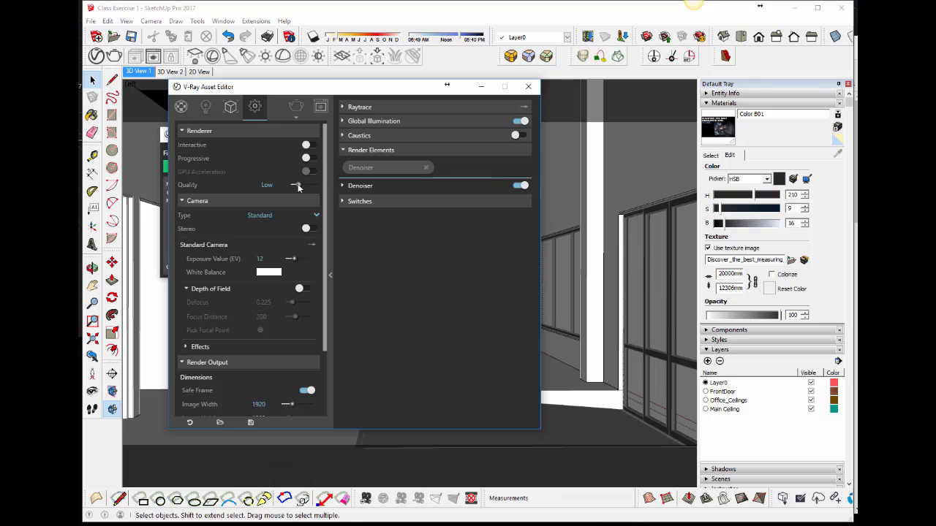
left_click_drag(298, 183, 304, 184)
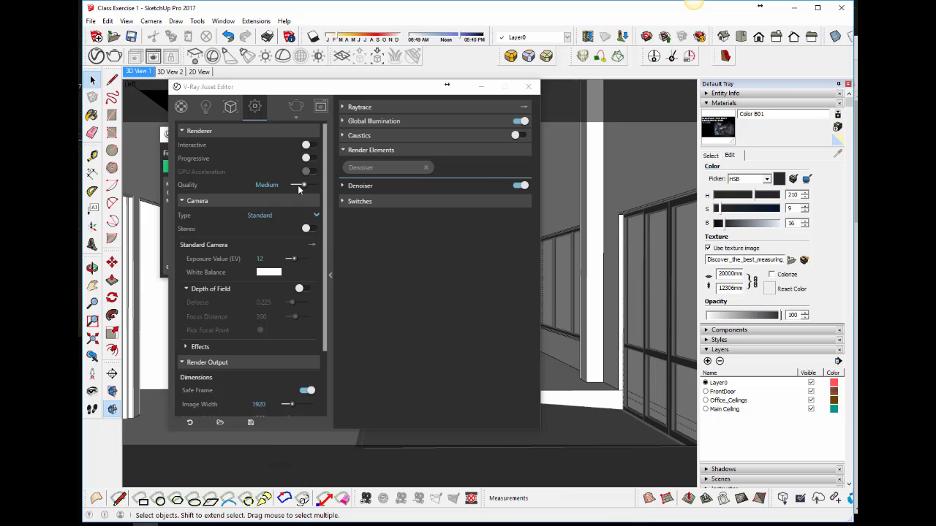
left_click(154, 57)
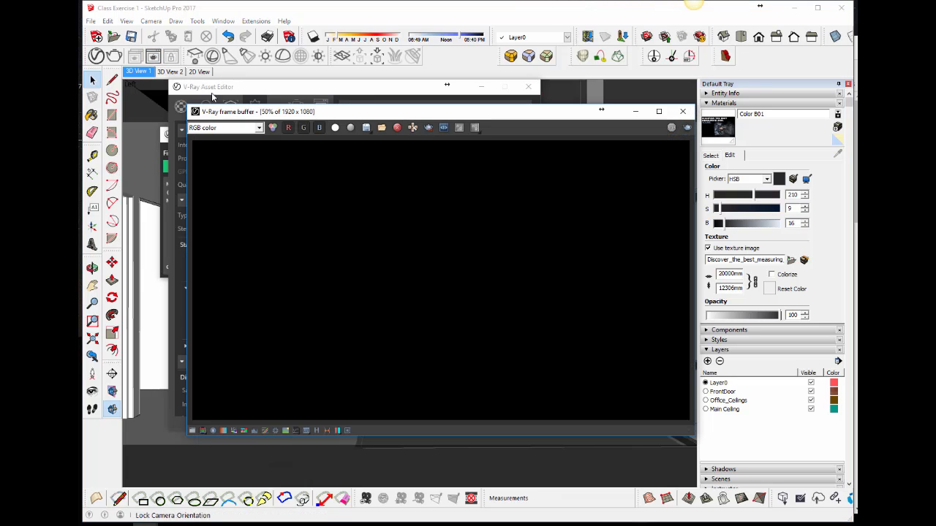
left_click(687, 127)
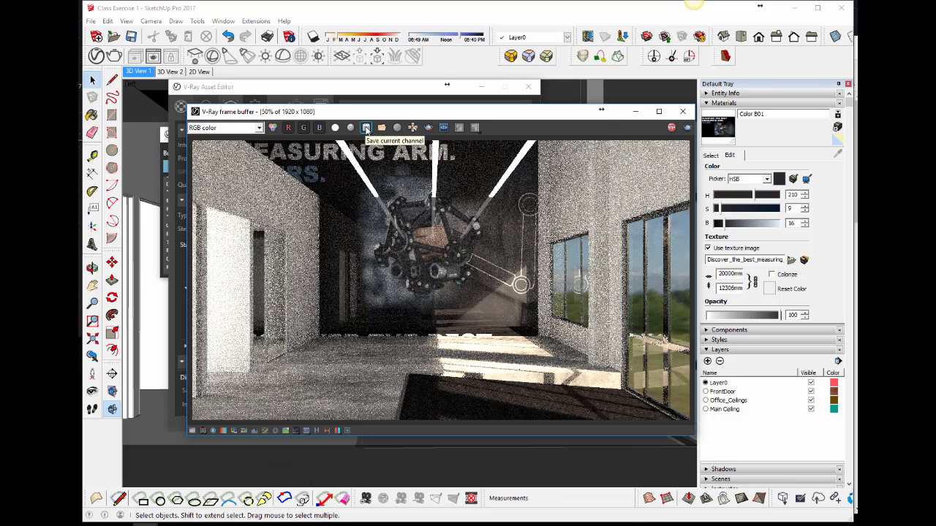
Open the save dialog for the current render channel, choose the JPEG file type, and cancel without saving
left_click(366, 129)
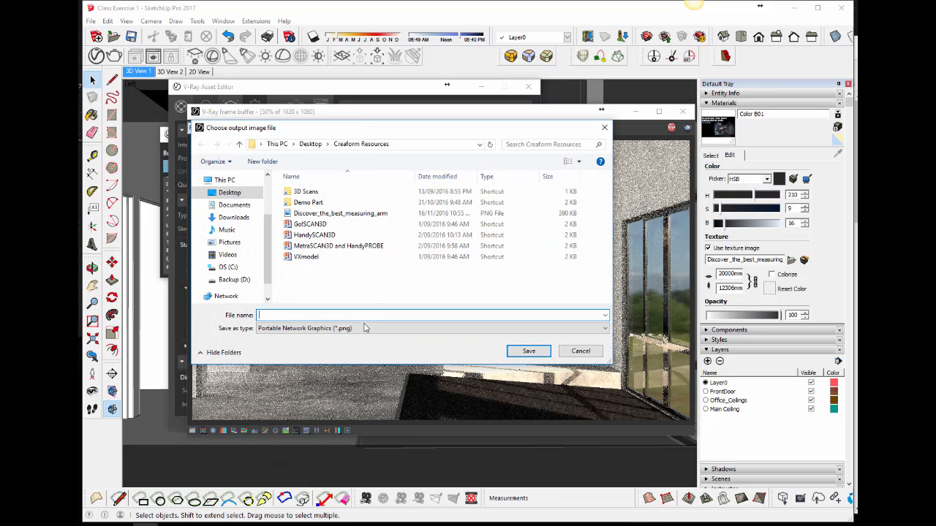
left_click(365, 328)
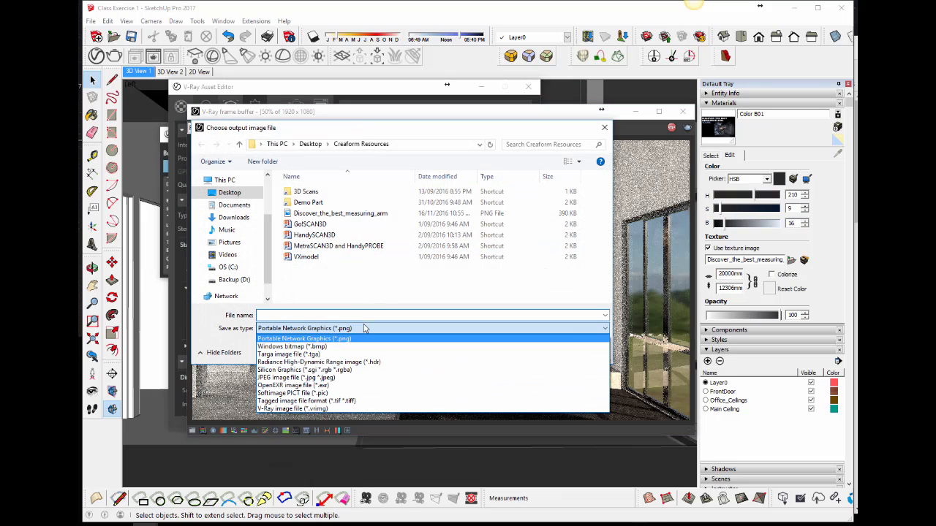
left_click(358, 378)
left_click(325, 315)
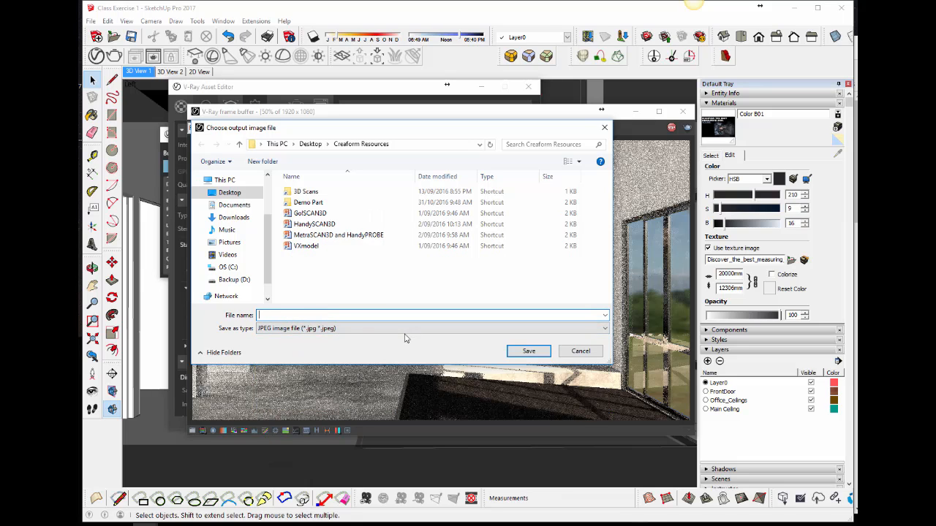
left_click(563, 355)
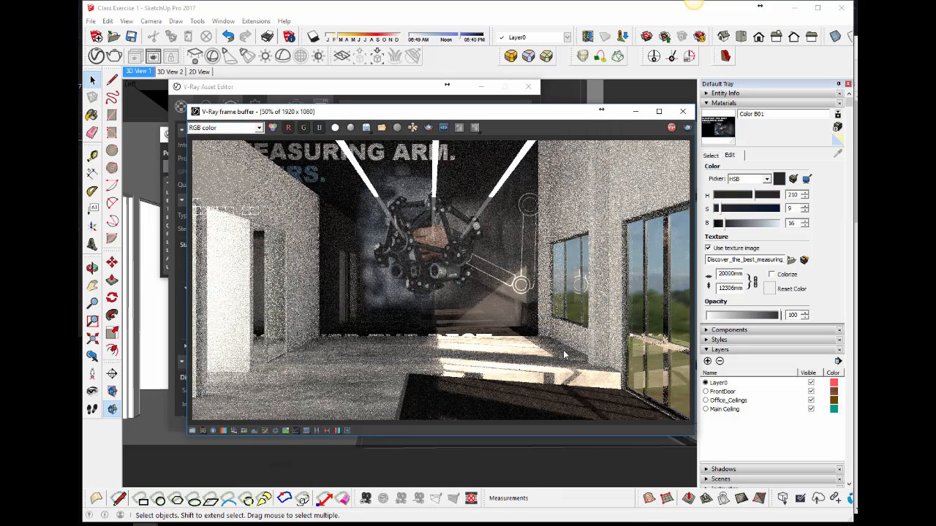